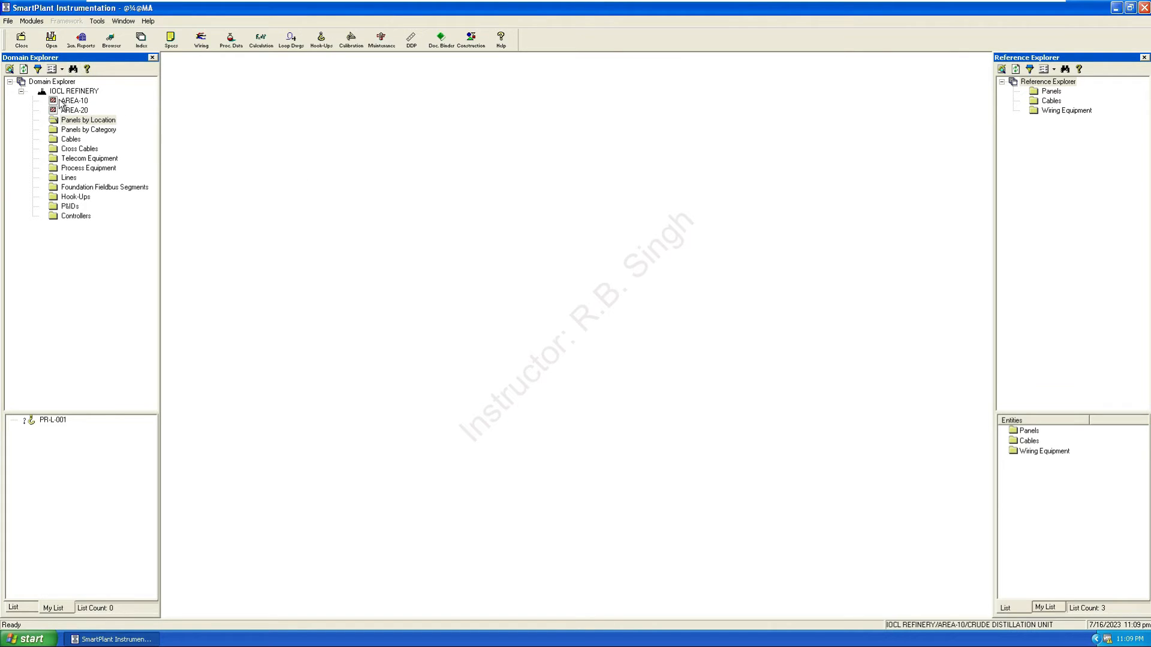
left_click(22, 91)
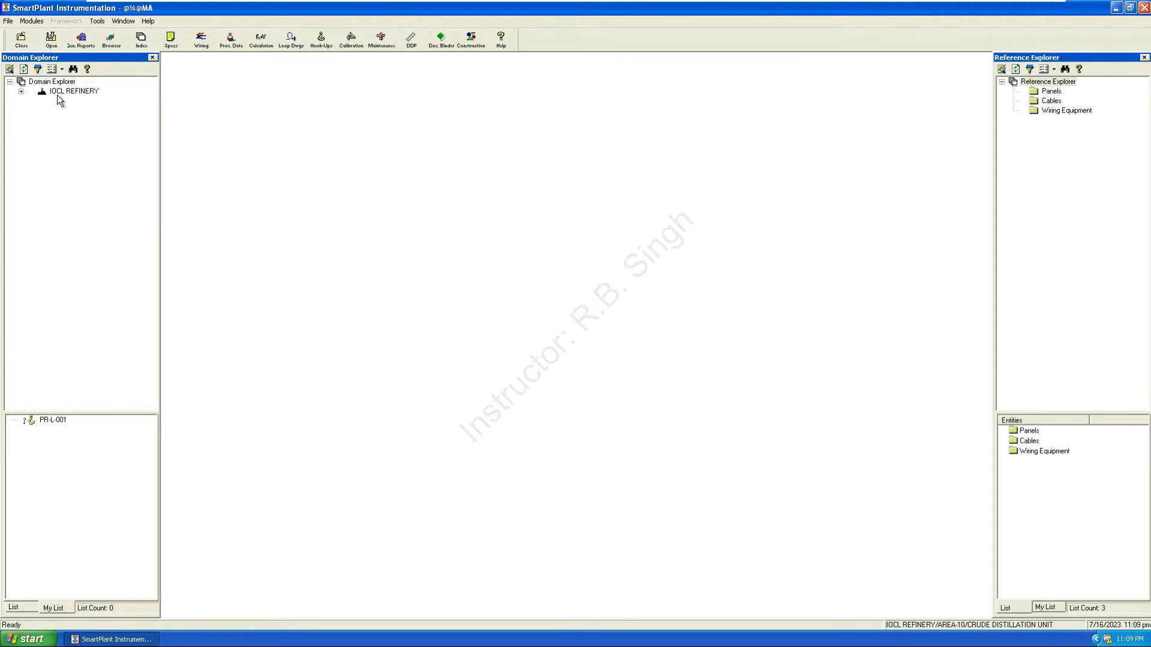
left_click(22, 92)
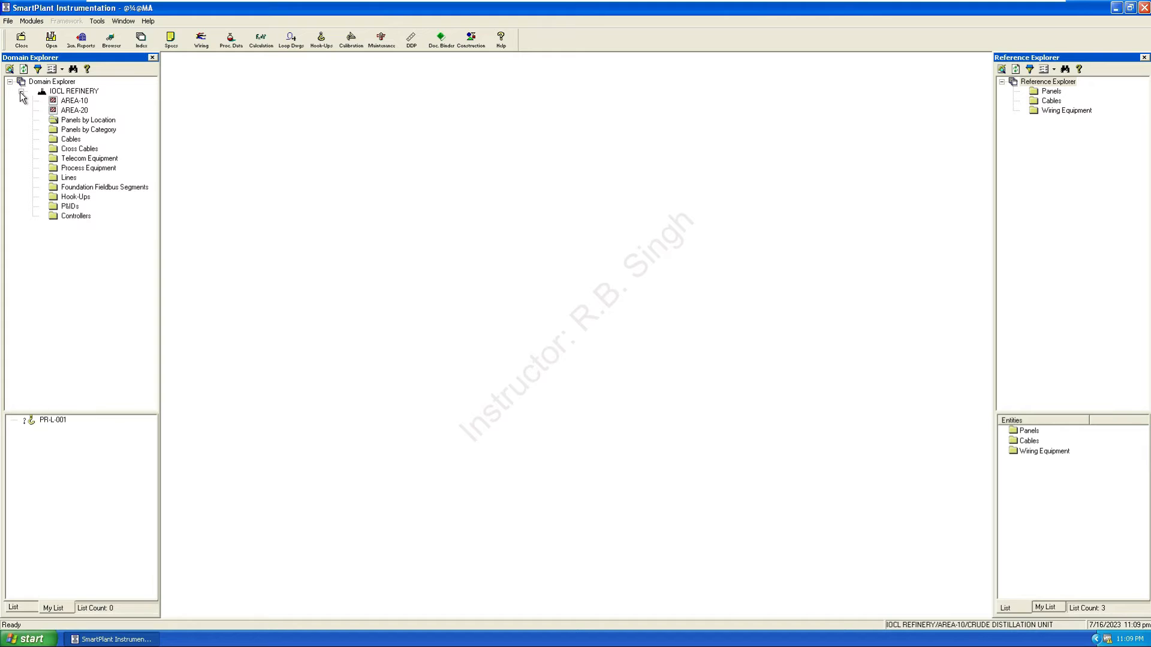
left_click(21, 92)
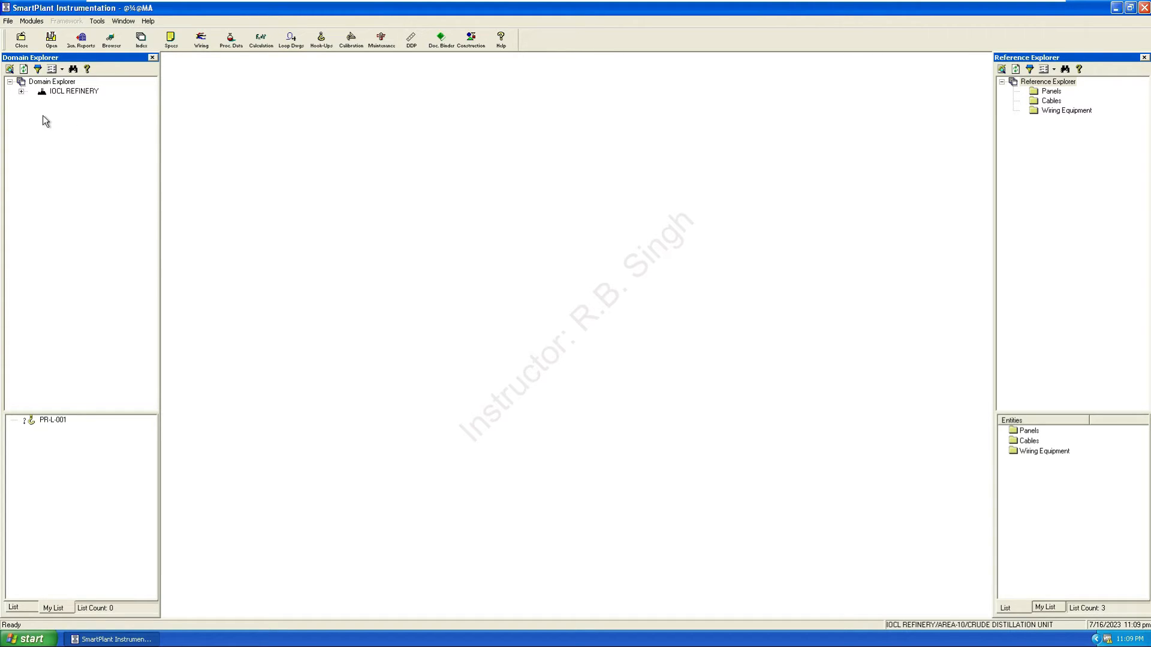
left_click(20, 91)
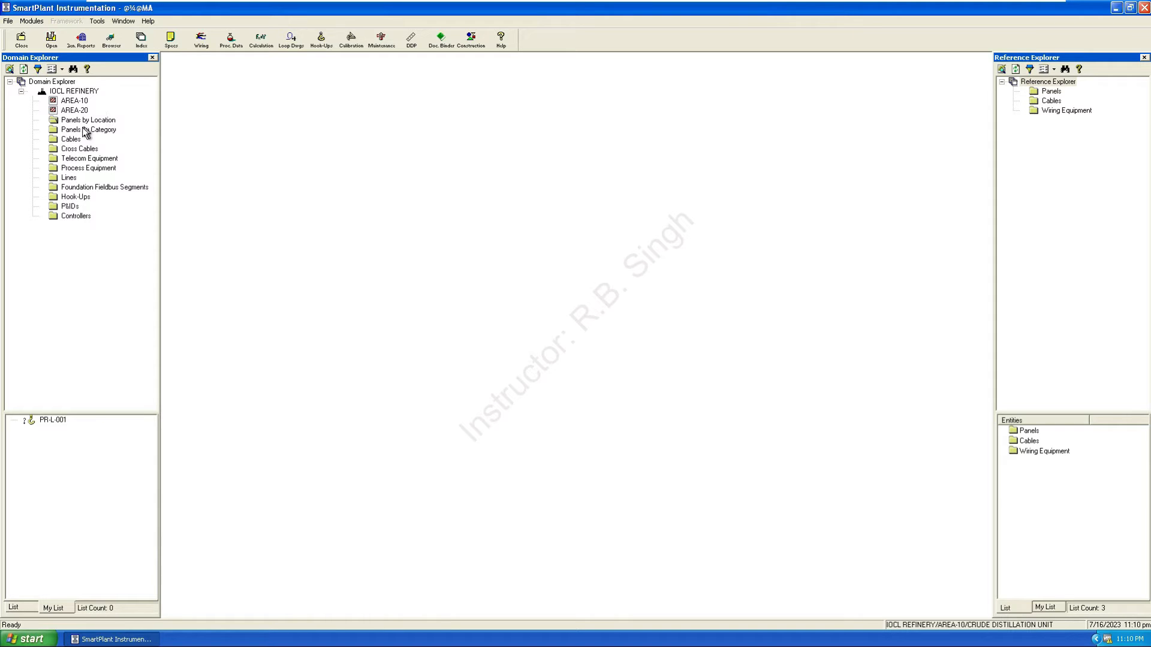
- Examine the panel categories in the Domain Explorer, including the existing junction boxes, and the panel categories in the Reference Explorer
double_click(53, 130)
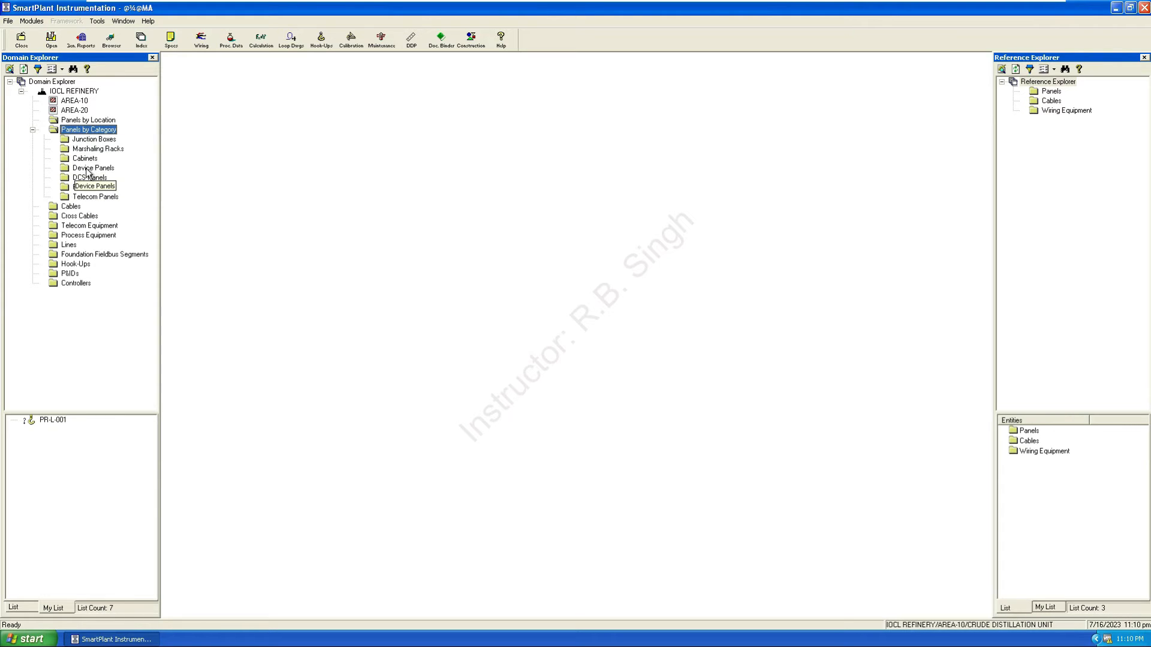
double_click(100, 141)
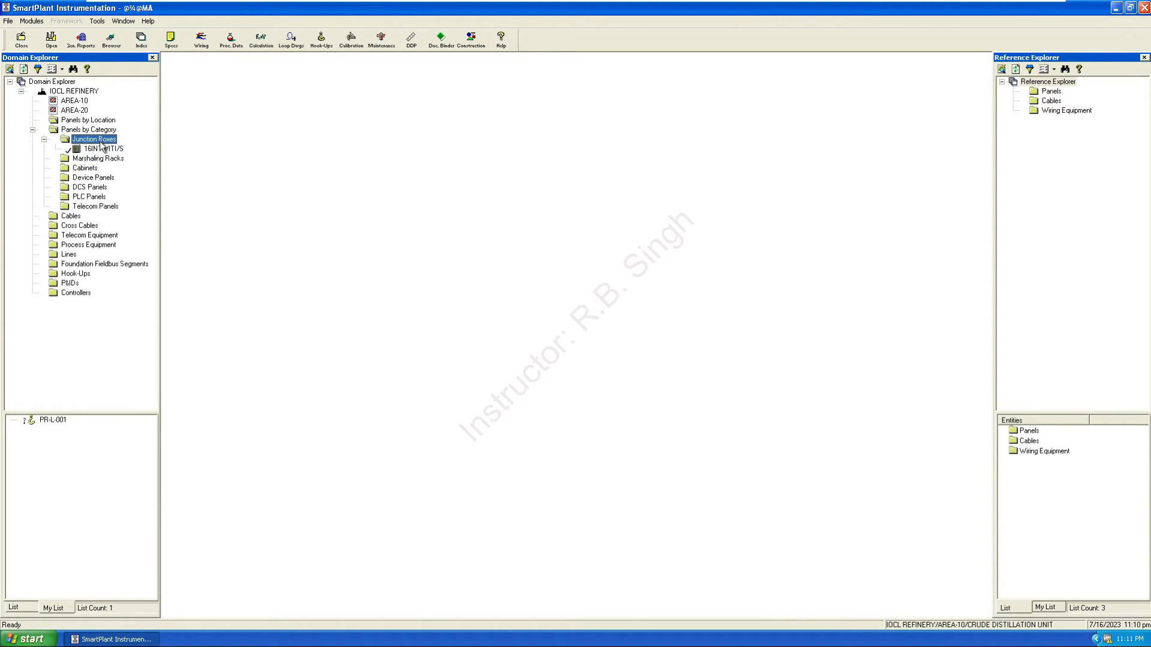
left_click(66, 161)
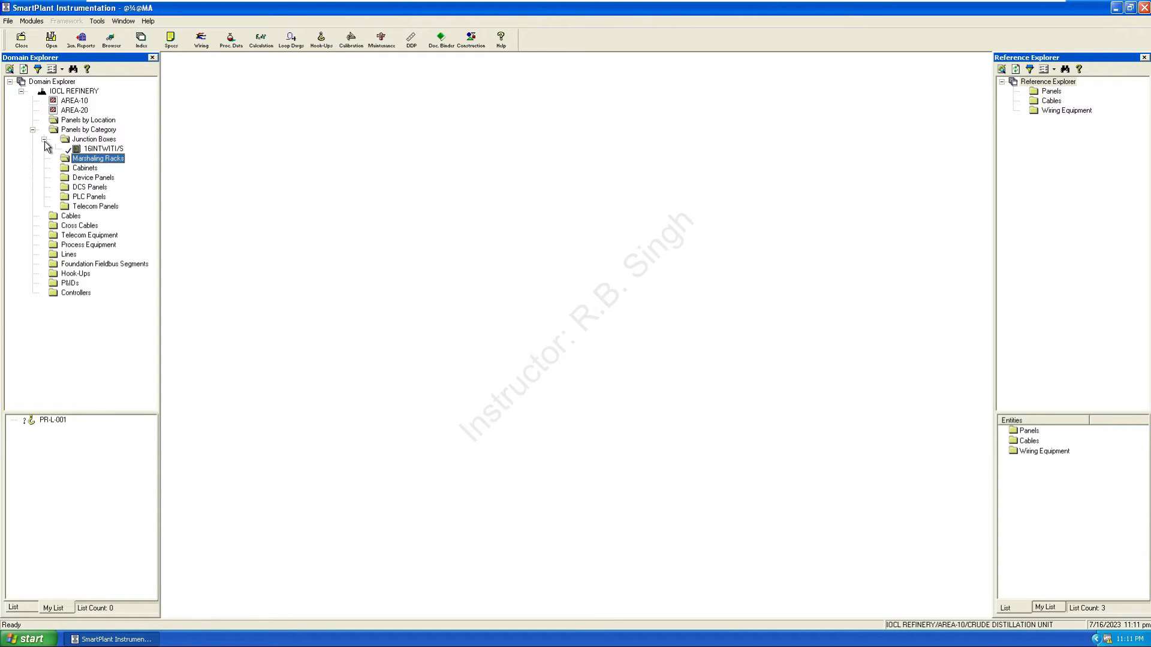
left_click(44, 139)
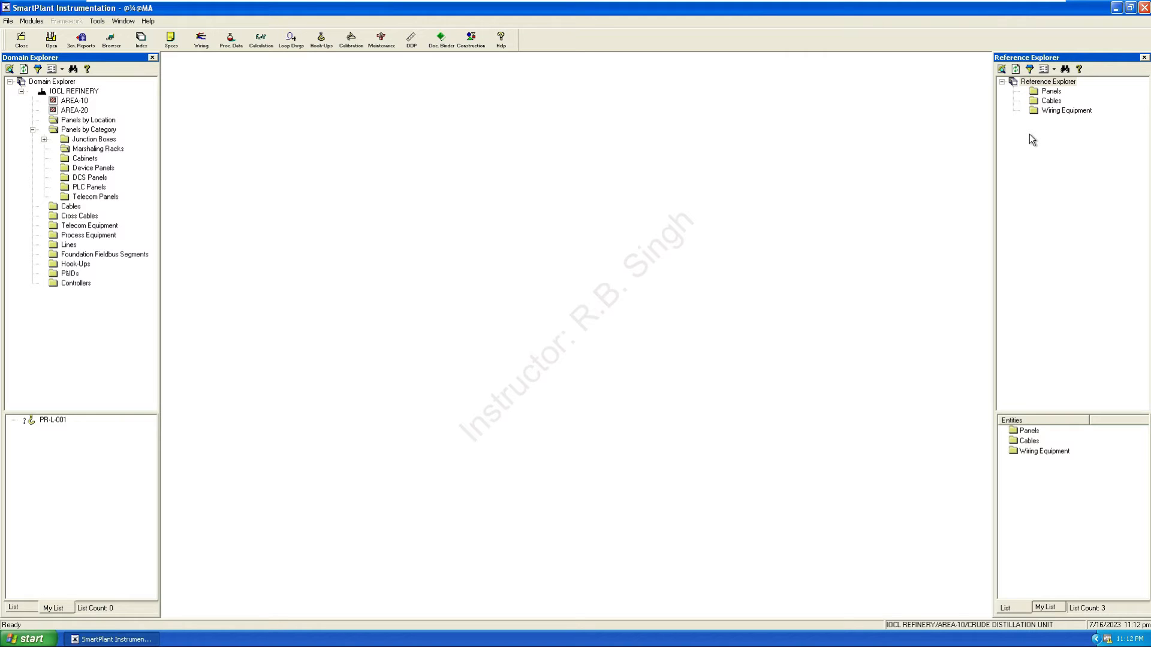
left_click_drag(1034, 92, 1037, 96)
double_click(1036, 95)
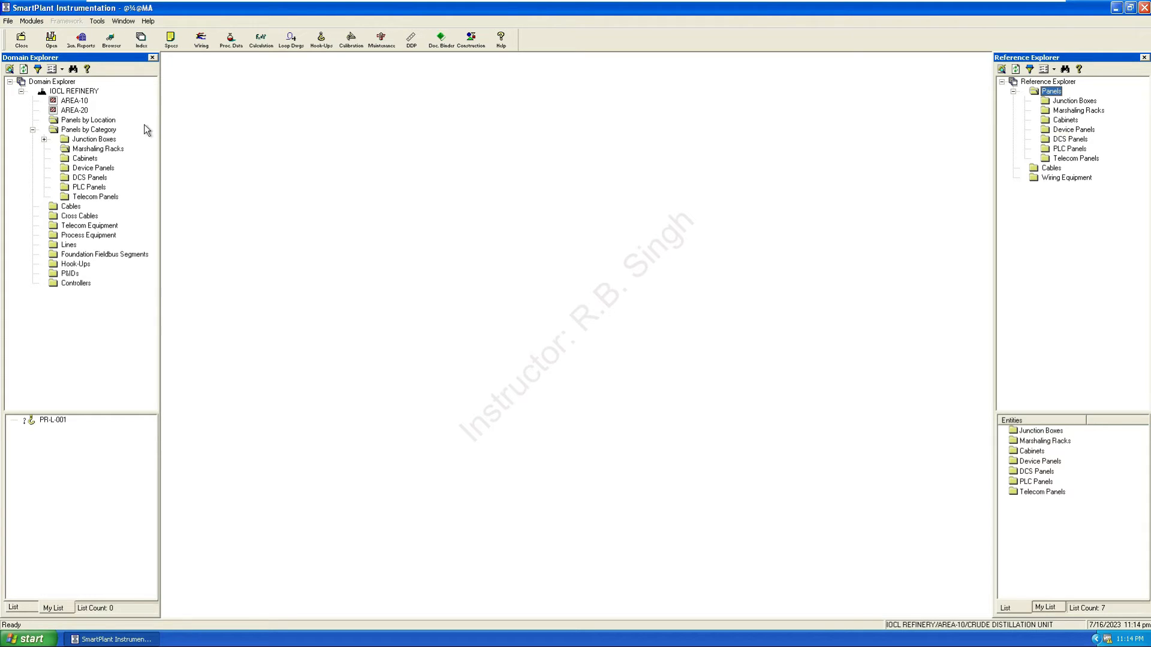
- Create the device panel and cable for instrument 10 FT 1100 in the Crude Distillation Unit of AREA-10
left_click(53, 102)
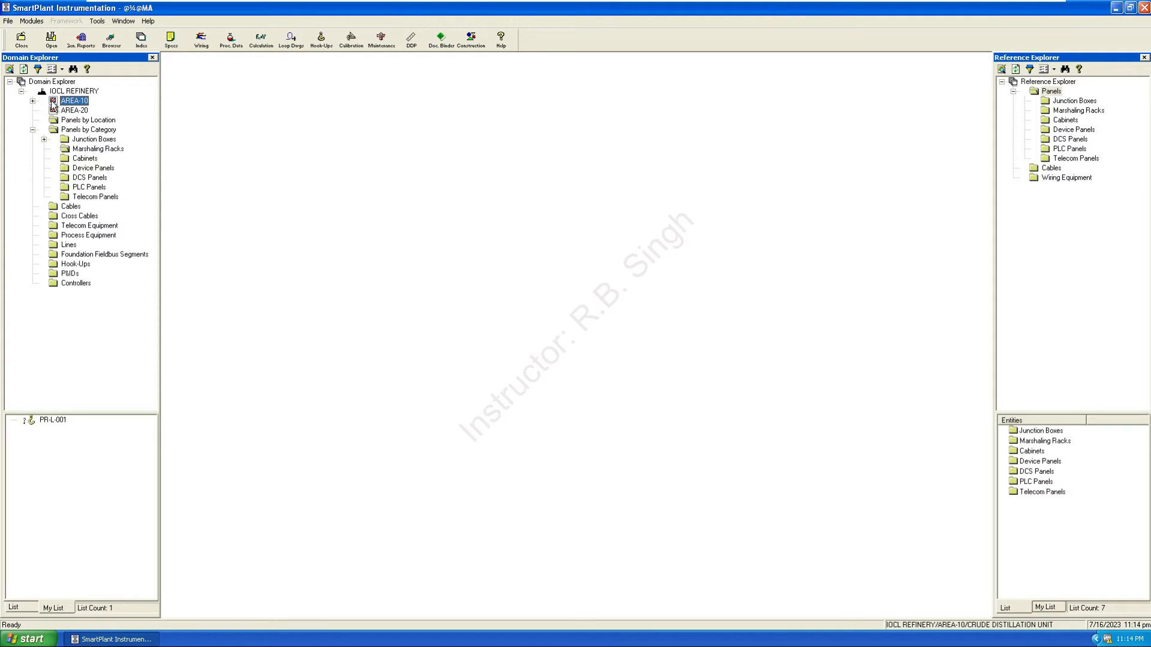
left_click(33, 100)
double_click(73, 111)
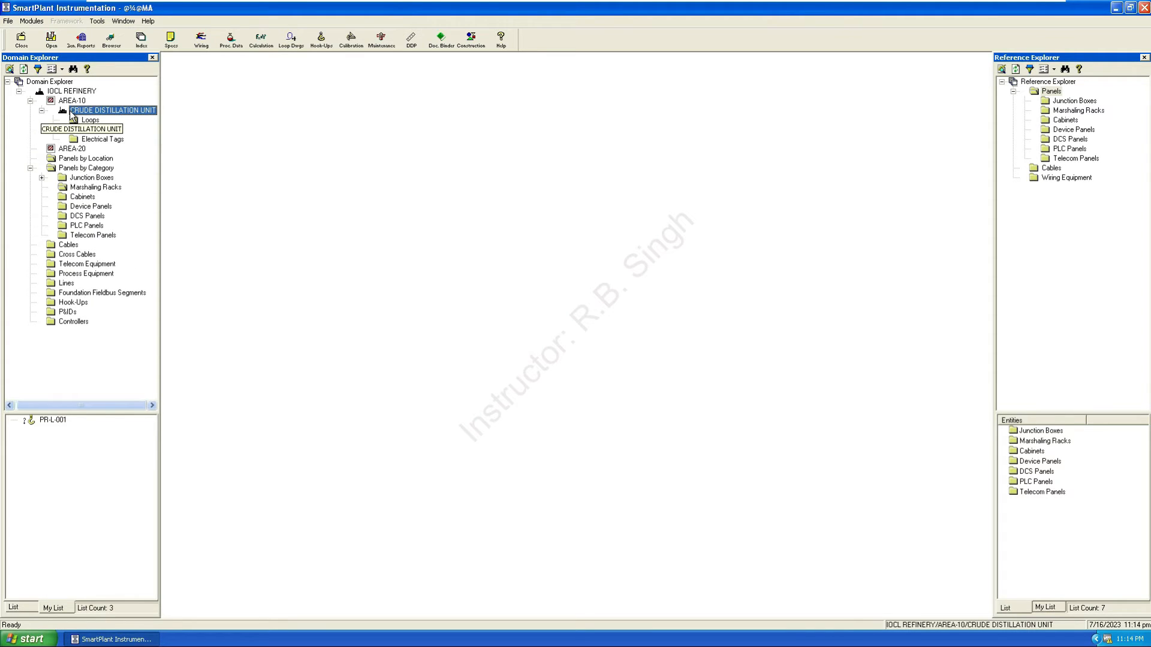
left_click(73, 129)
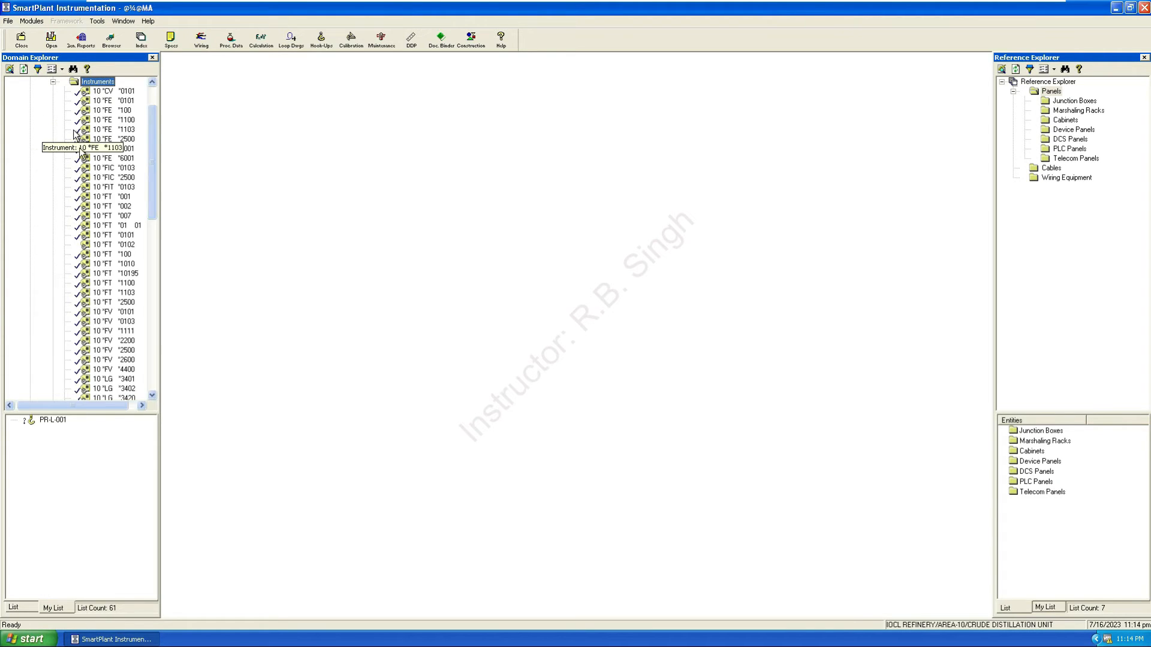
double_click(114, 284)
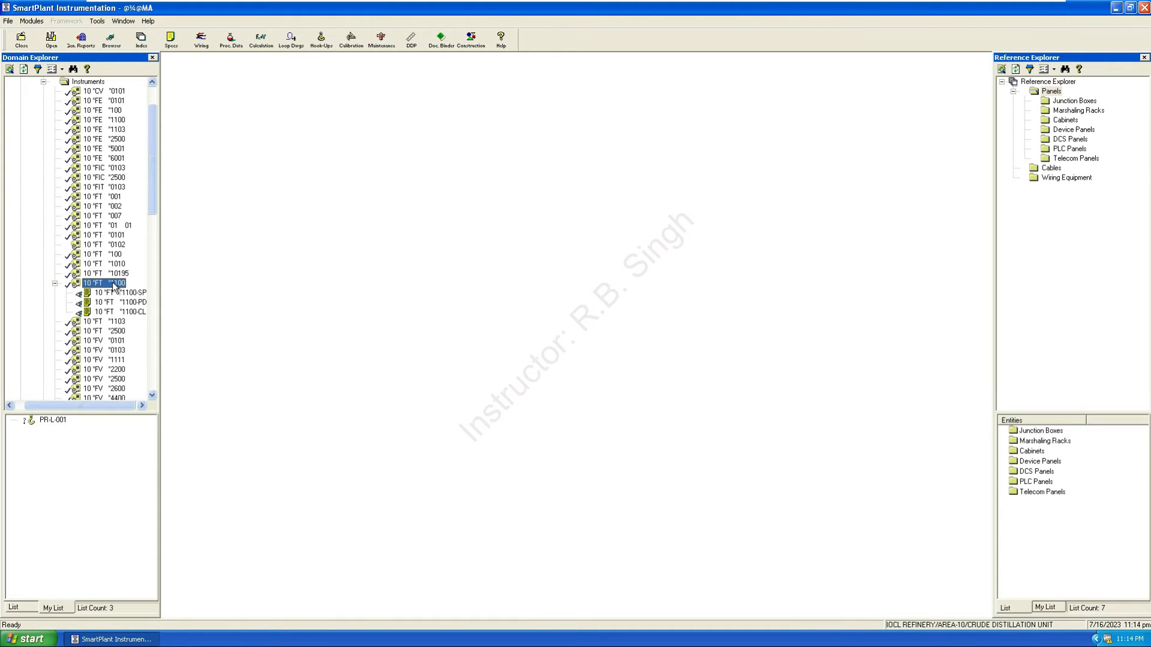
right_click(114, 287)
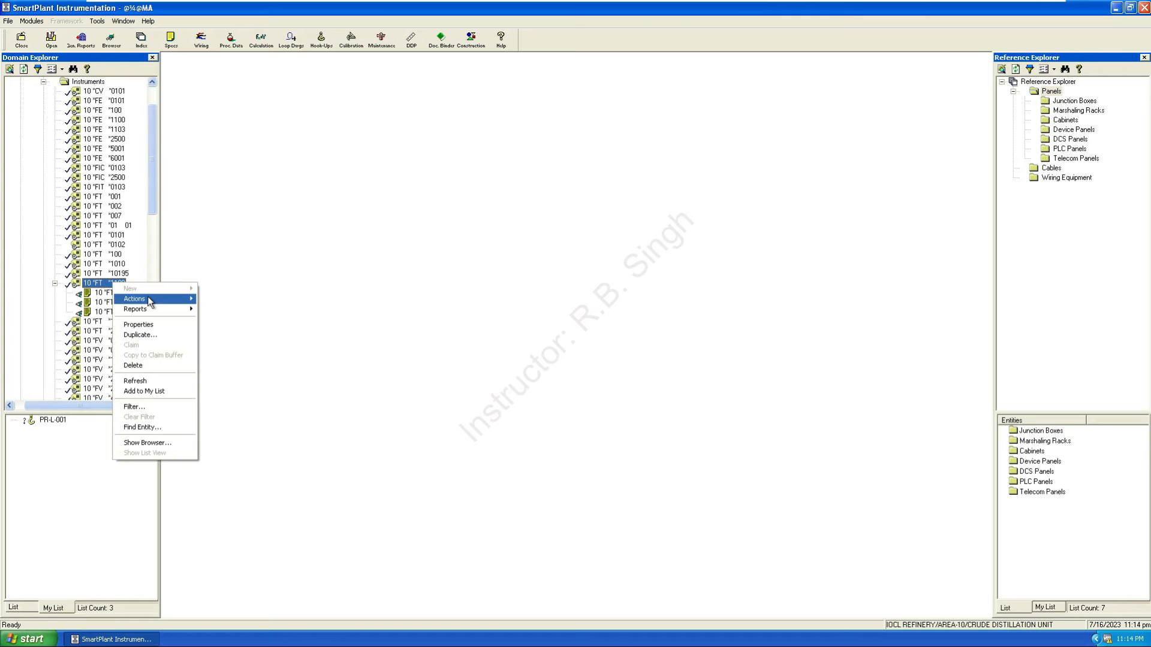
mouse_move(149, 299)
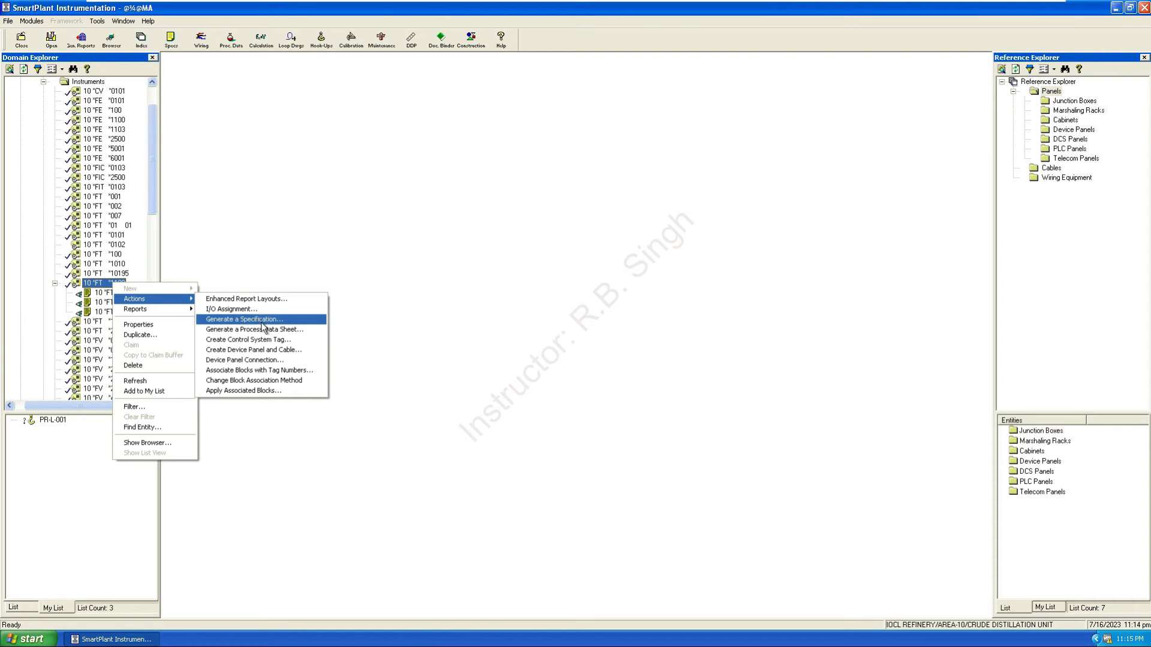
left_click(273, 352)
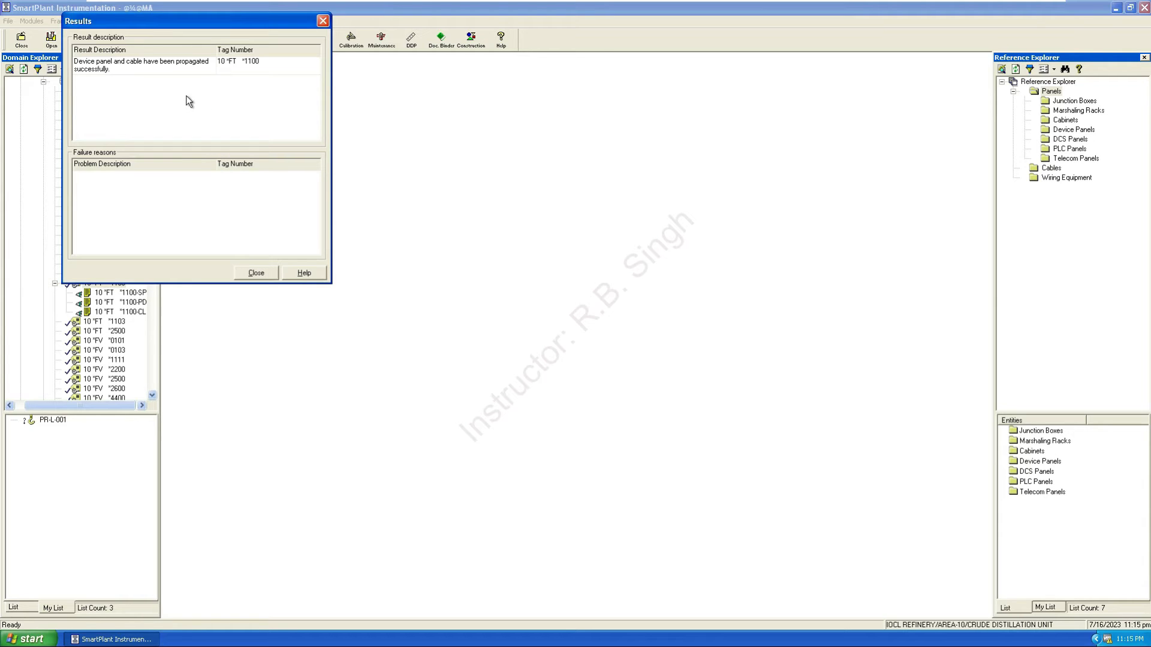
left_click(257, 274)
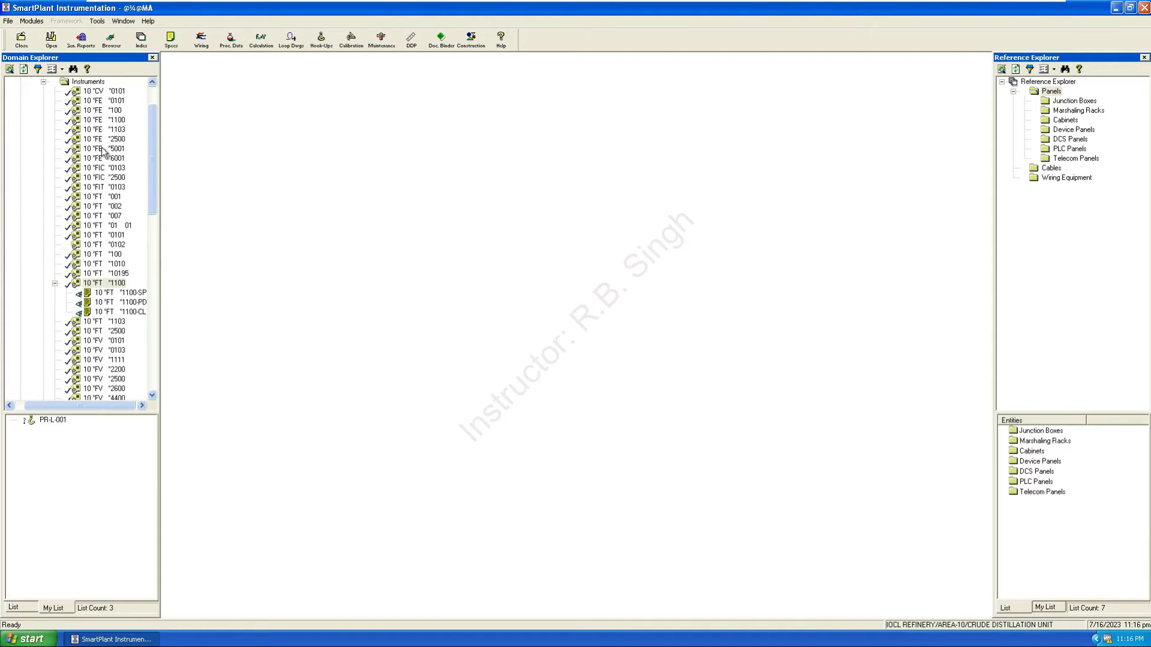
- Collapse the Crude Distillation Unit's instrument list and show the junction boxes under Panels by Category
left_click(43, 82)
left_click(45, 82)
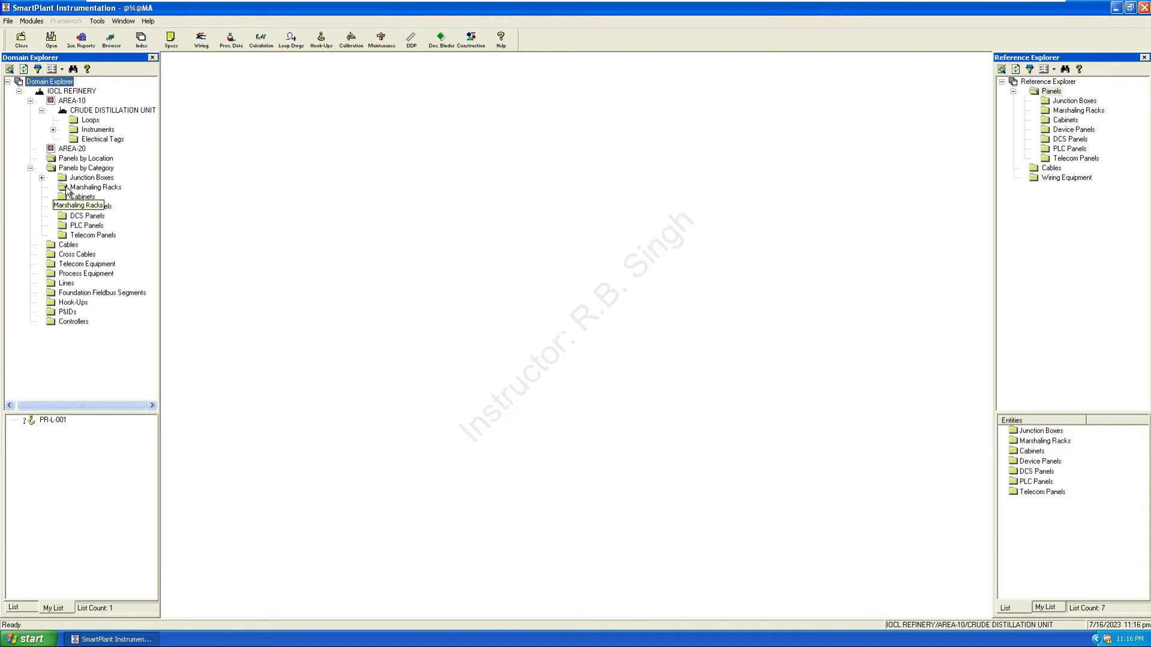
left_click(42, 177)
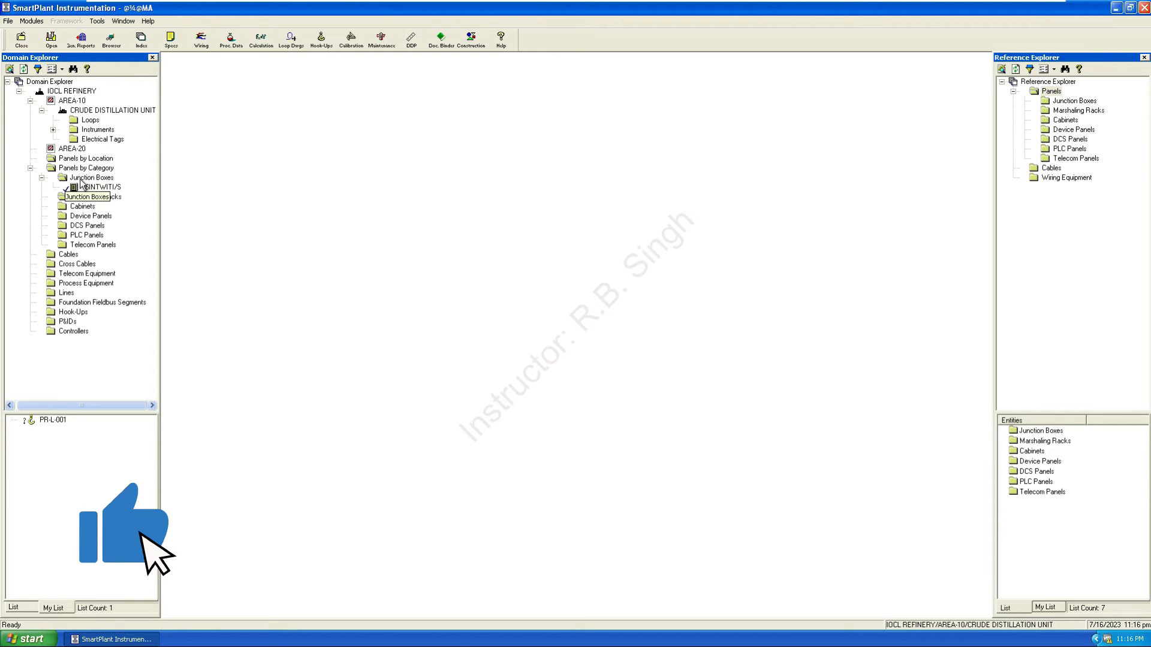
- Review the Wiring preferences for General, I/O Card, I/O Assignment, CS Tags, Copy Entities, Jumpers and Reports without saving changes
left_click(8, 21)
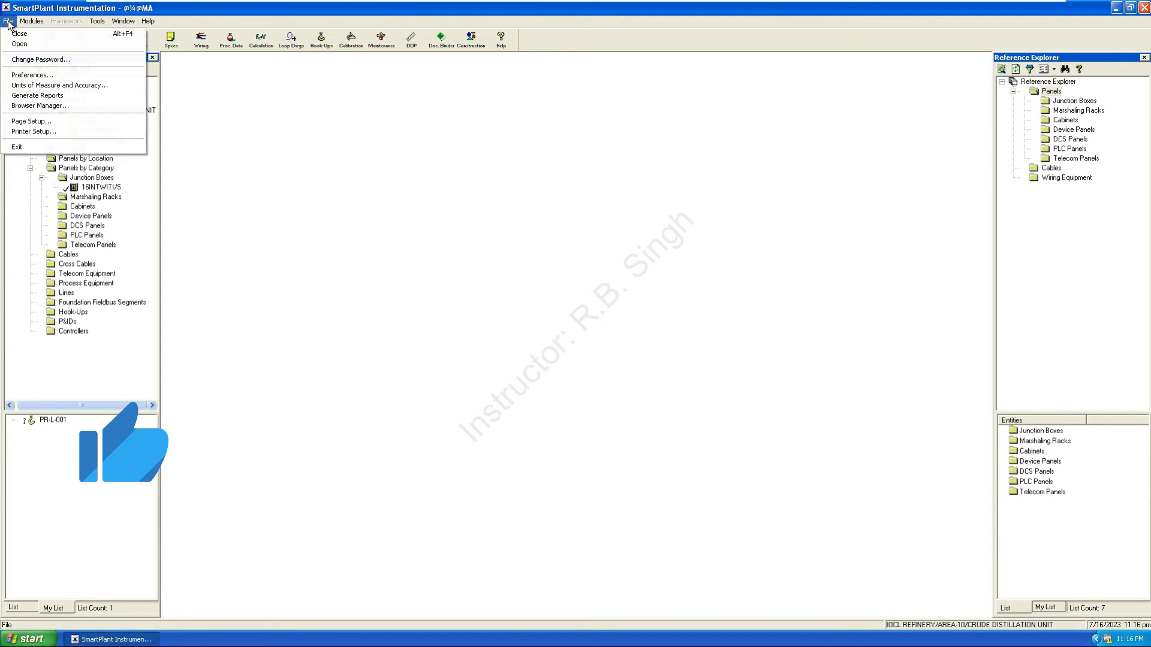
left_click(19, 75)
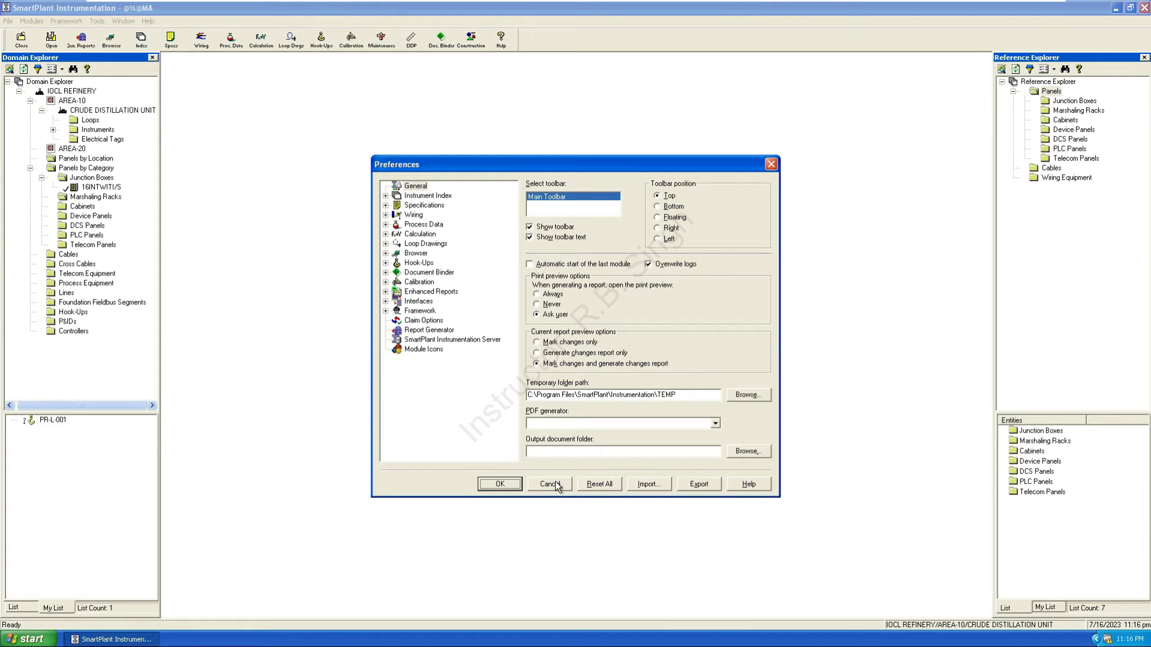
left_click(385, 215)
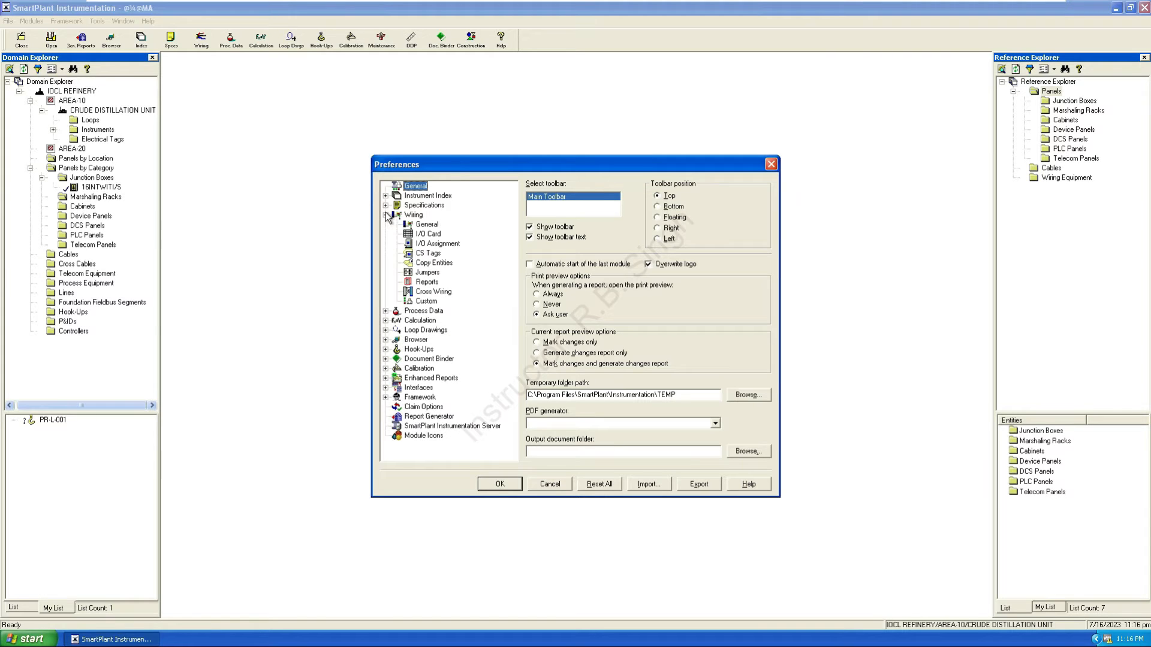
left_click(427, 224)
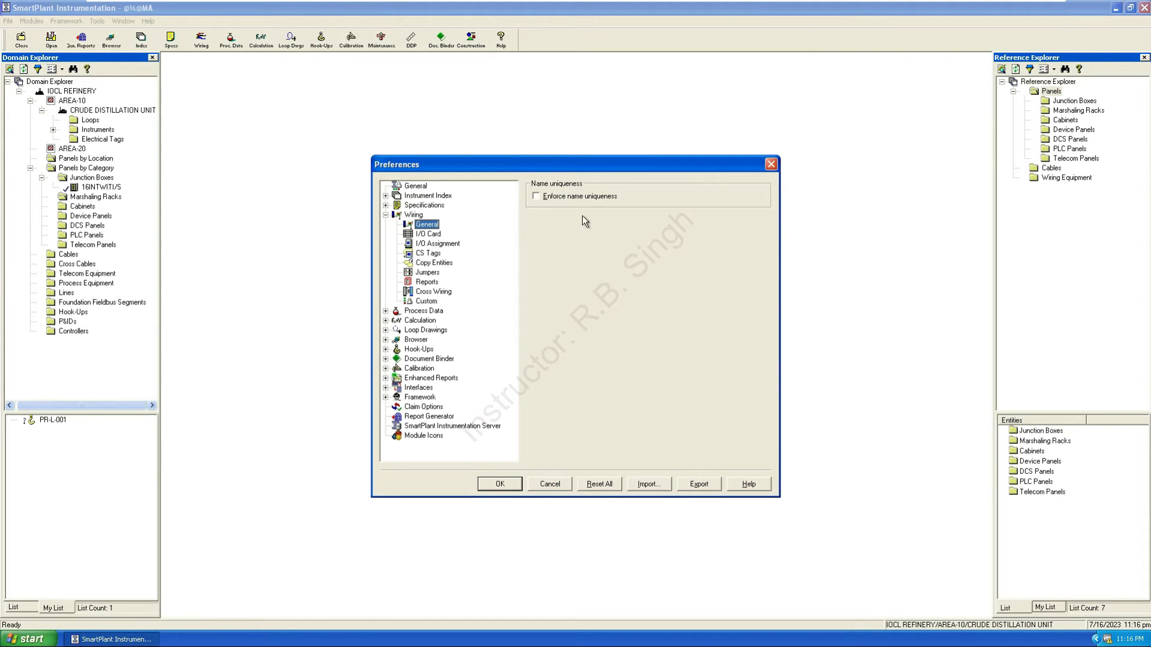
left_click(426, 235)
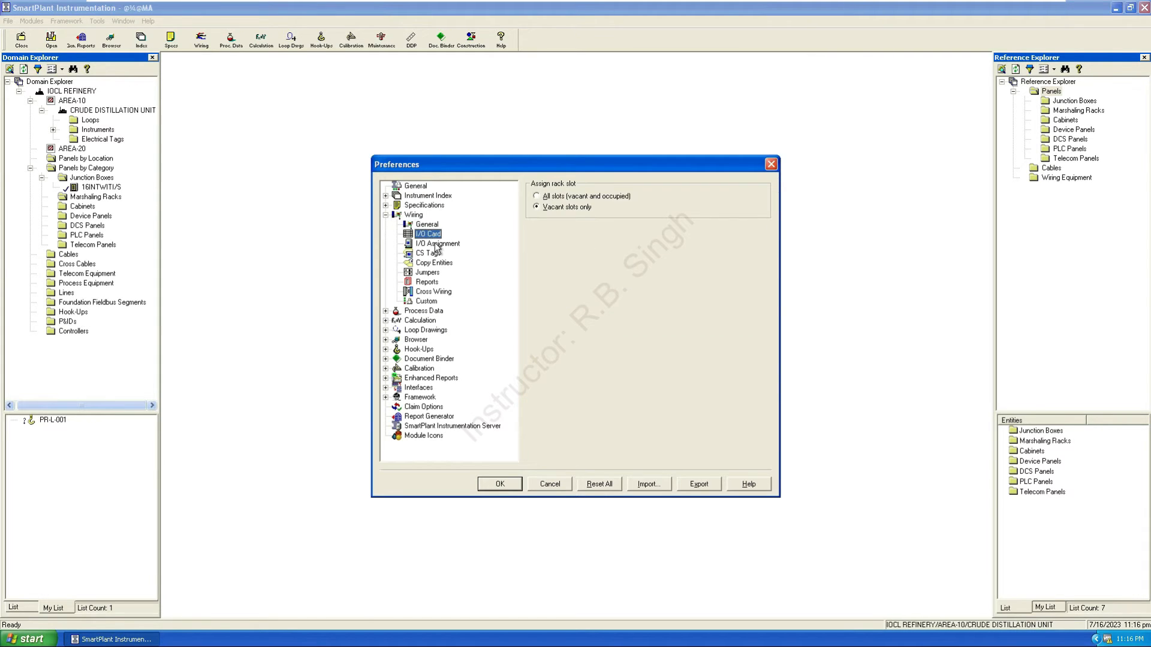
left_click(436, 245)
left_click(437, 254)
left_click(438, 263)
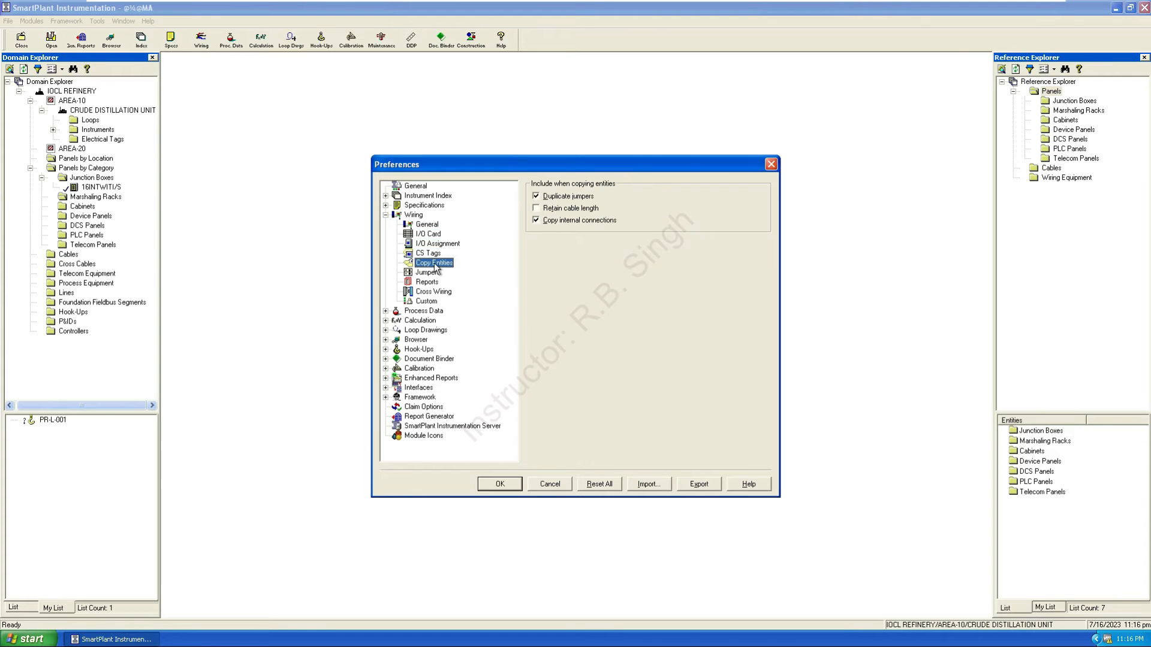
left_click(431, 273)
left_click(430, 282)
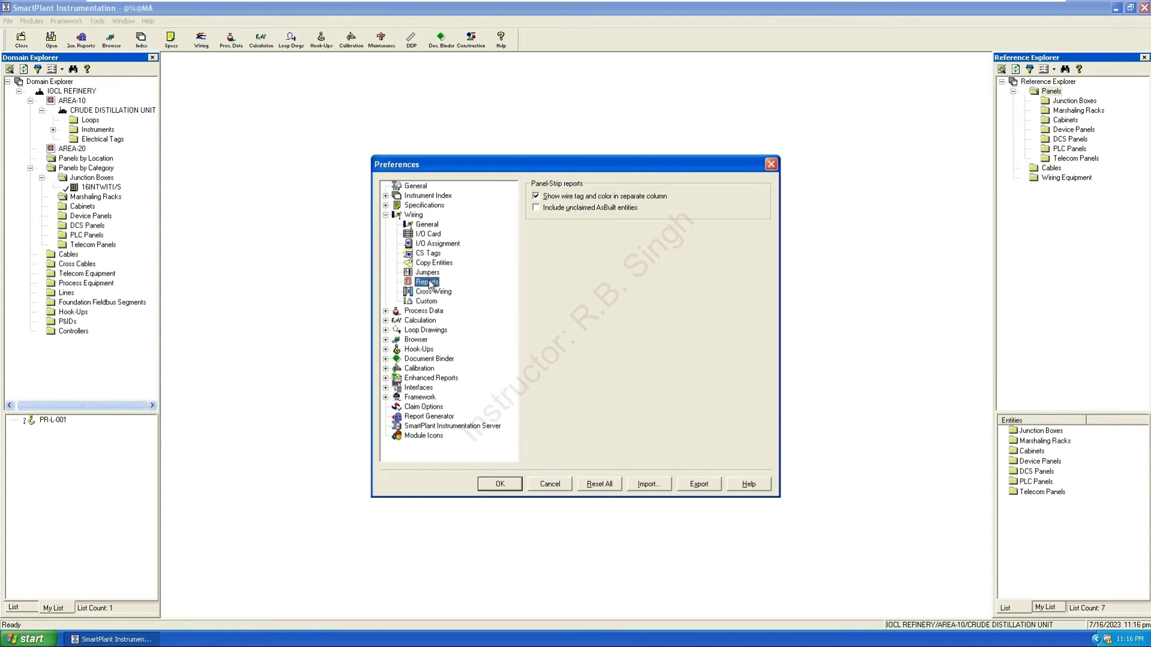
left_click(554, 484)
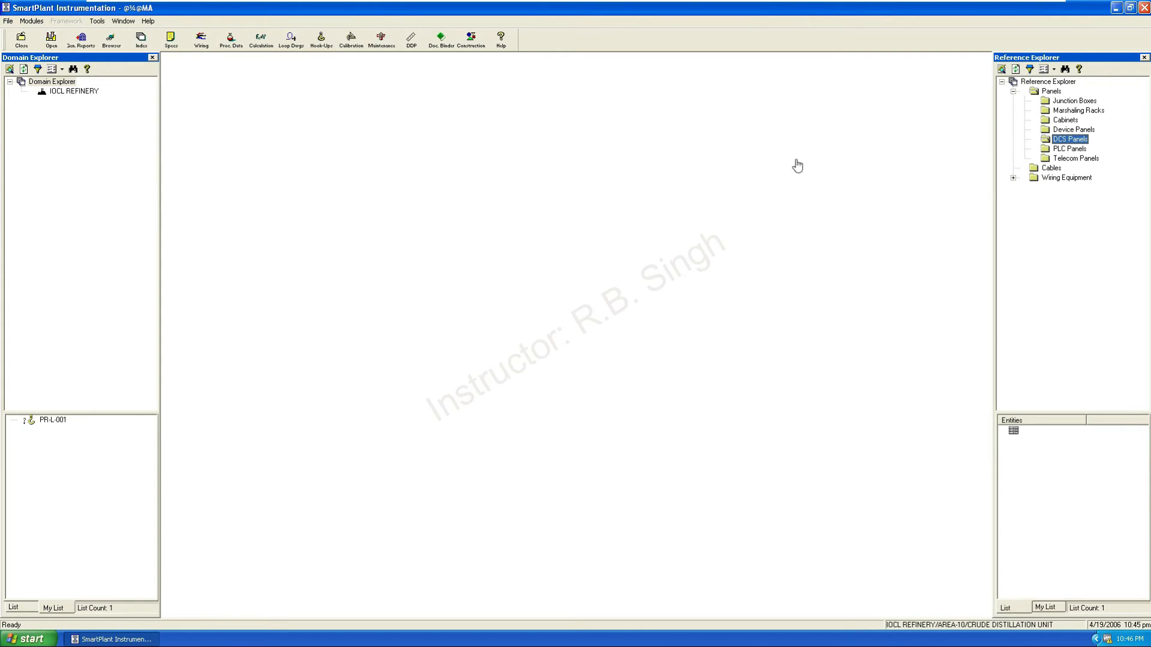
left_click(102, 24)
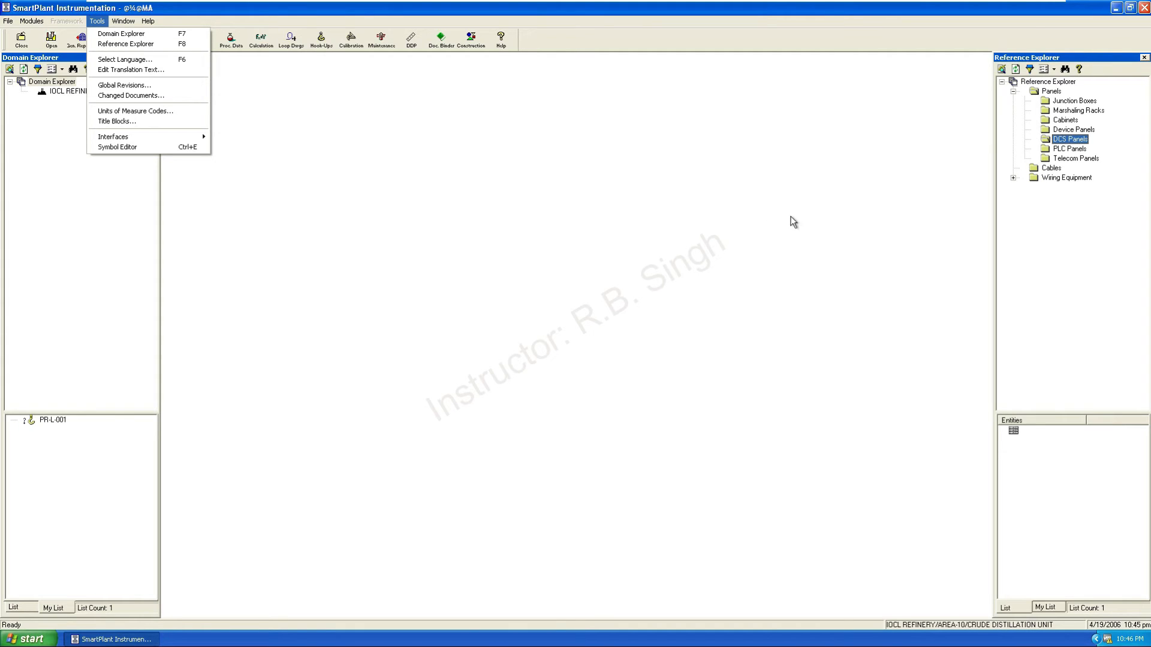
left_click(844, 216)
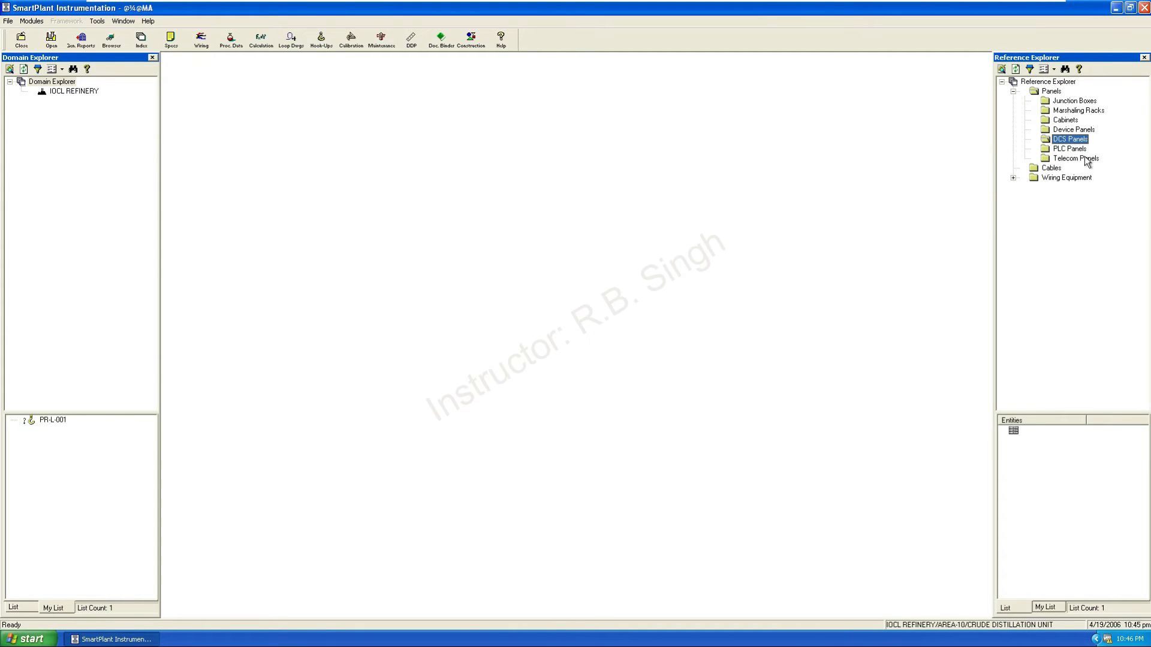
left_click(1013, 91)
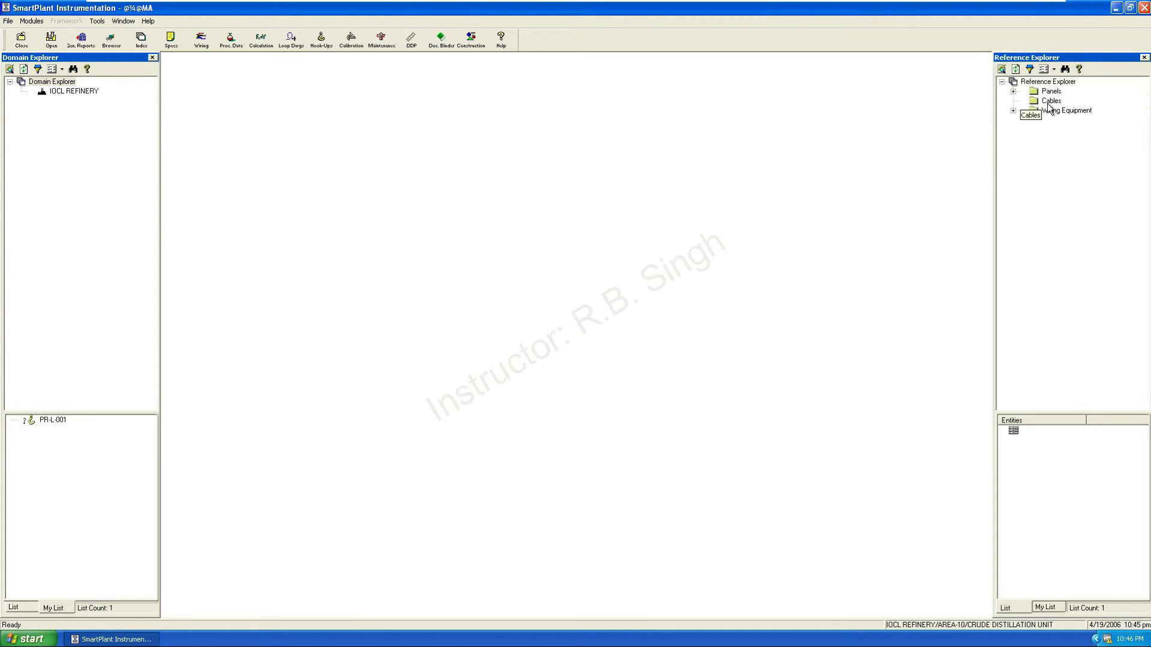
left_click(1013, 91)
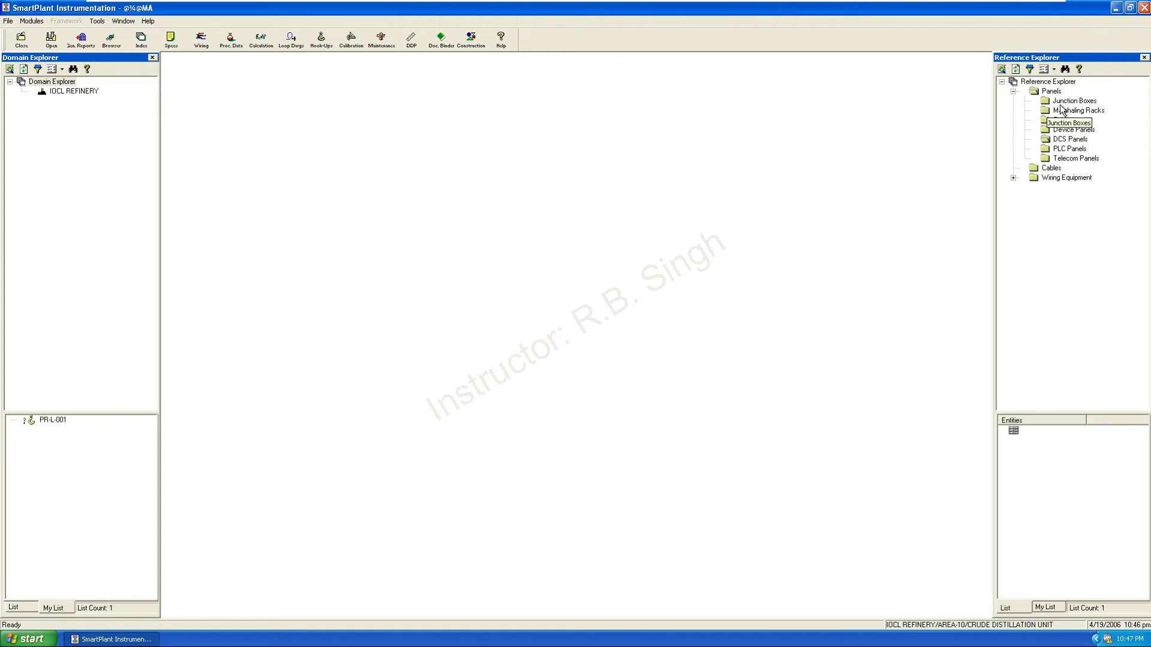
- Start a new generic junction box under the reference Junction Boxes and name its panel 16 INST AI JB
right_click(1057, 106)
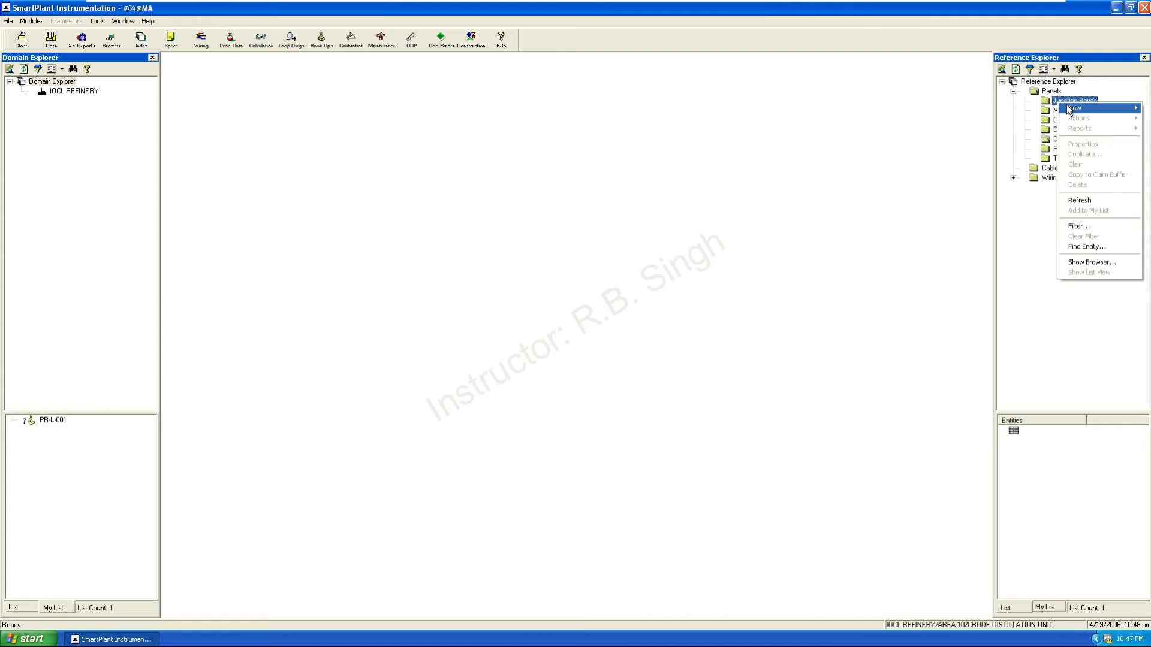
mouse_move(1070, 109)
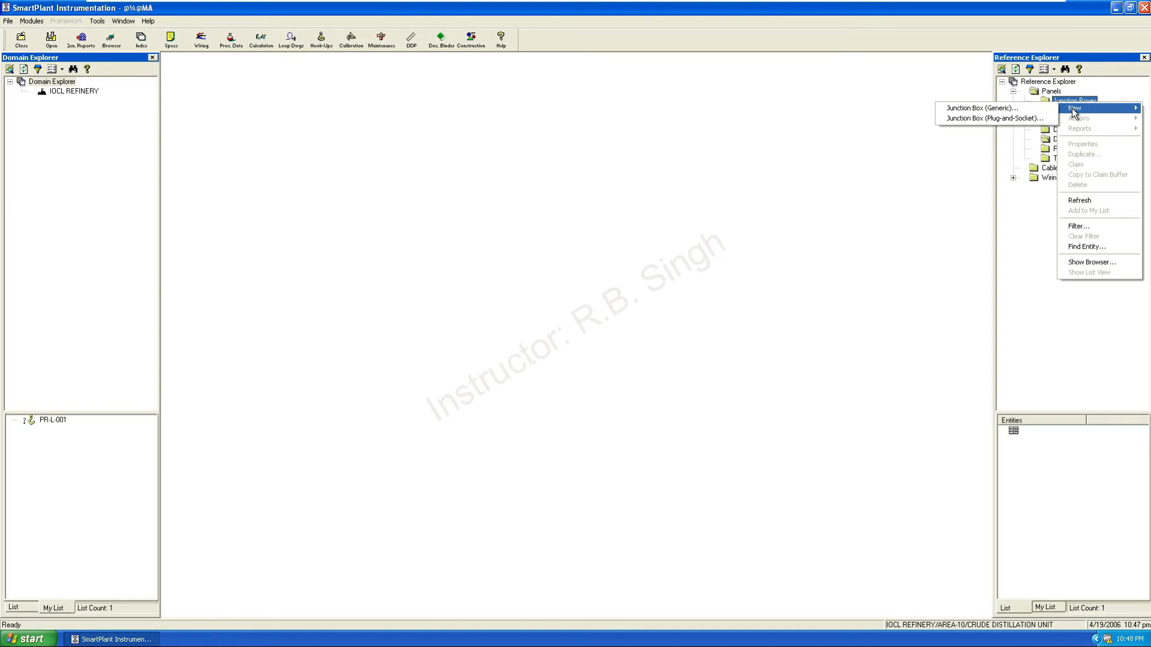
left_click(1003, 109)
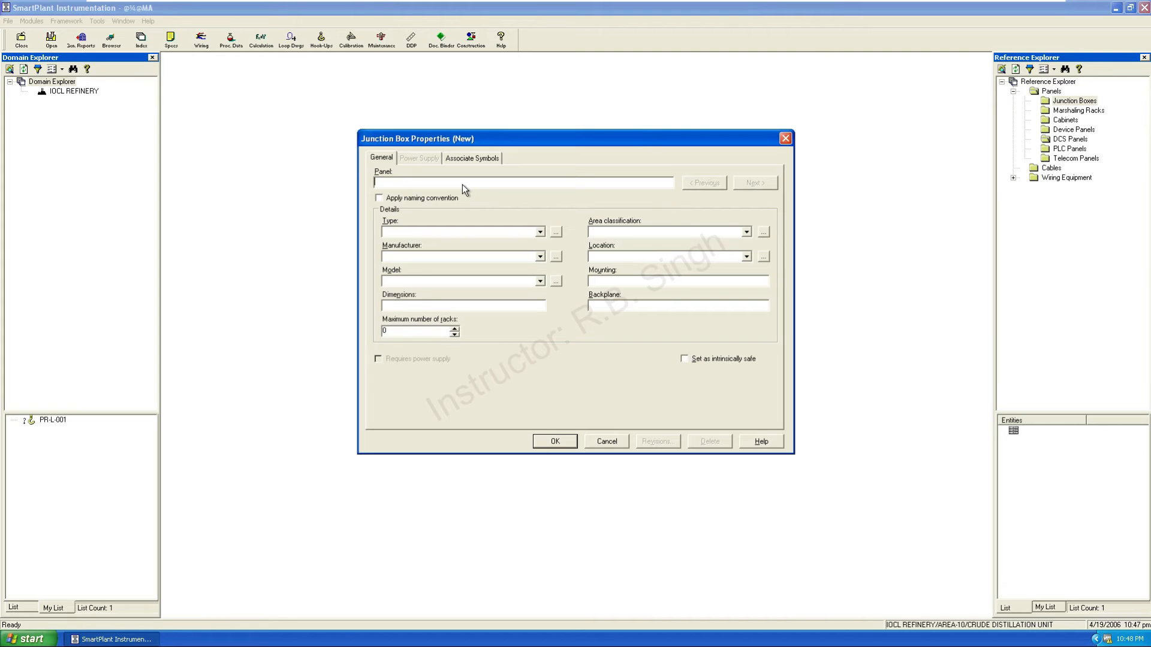
type("16 INST AI JB")
- Add the panel type "Con. Field Inst" and assign it to the new junction box
left_click(439, 232)
scroll(443, 274, "down", 4)
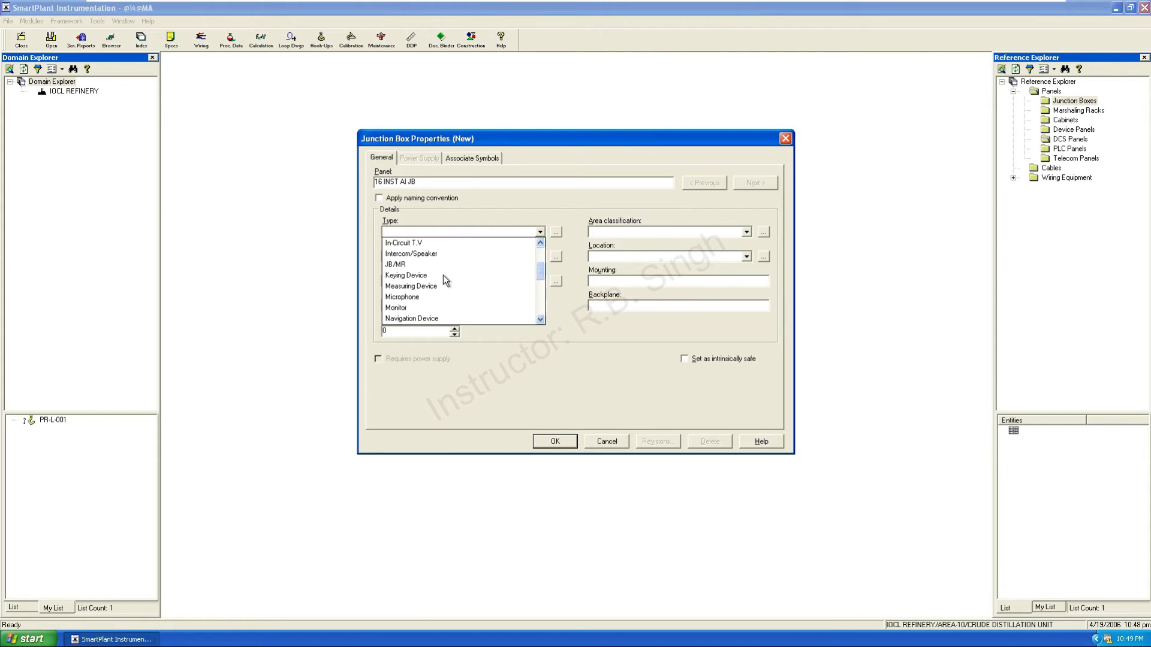
scroll(442, 285, "down", 5)
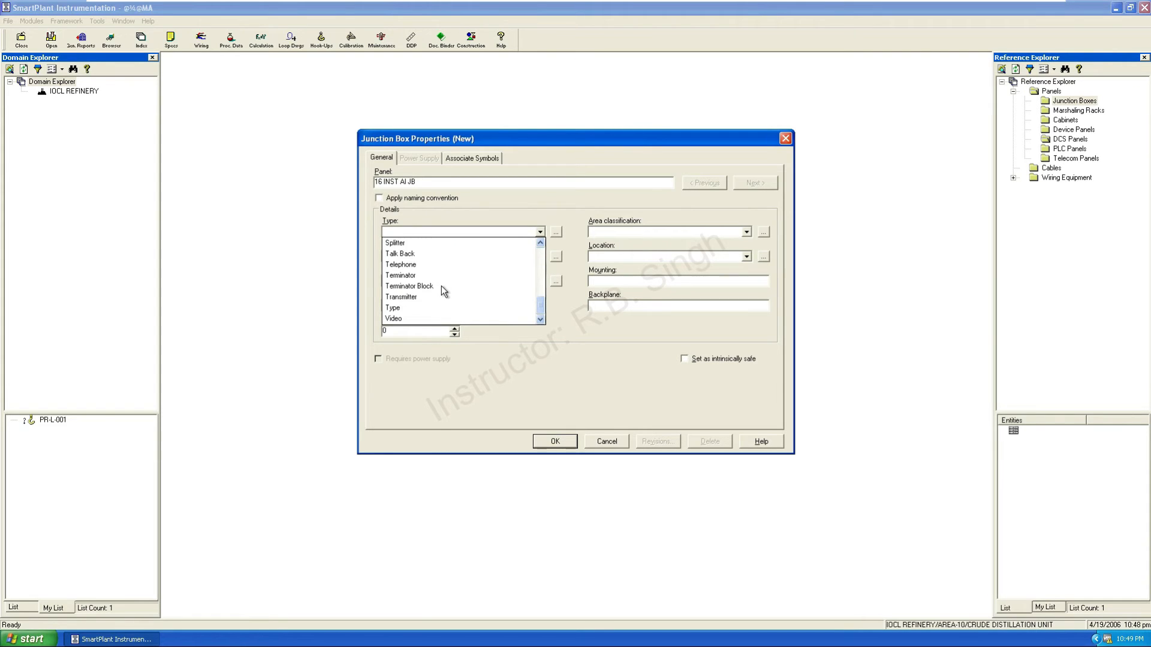
scroll(440, 287, "up", 2)
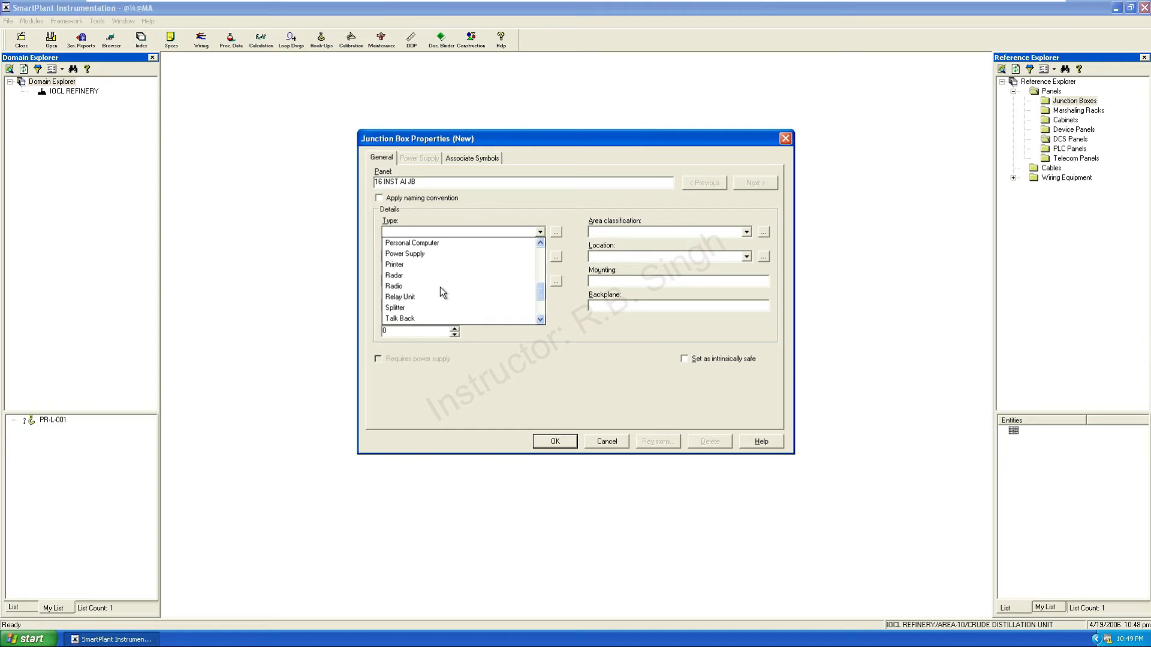
left_click(560, 214)
left_click(556, 232)
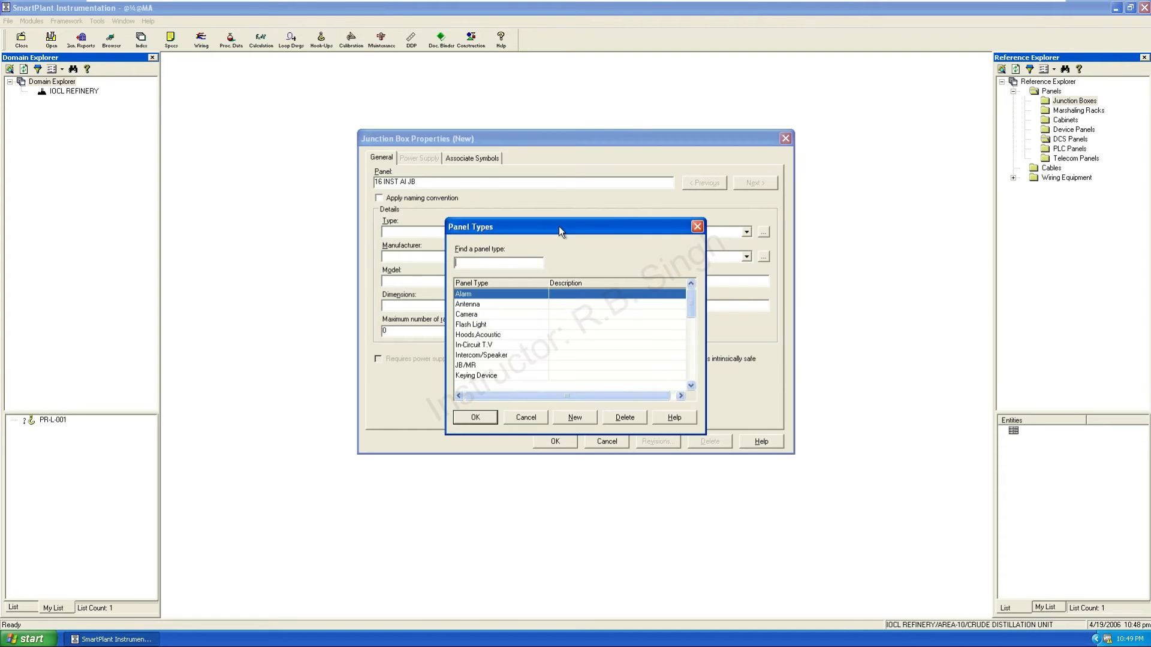
scroll(575, 412, "down", 8)
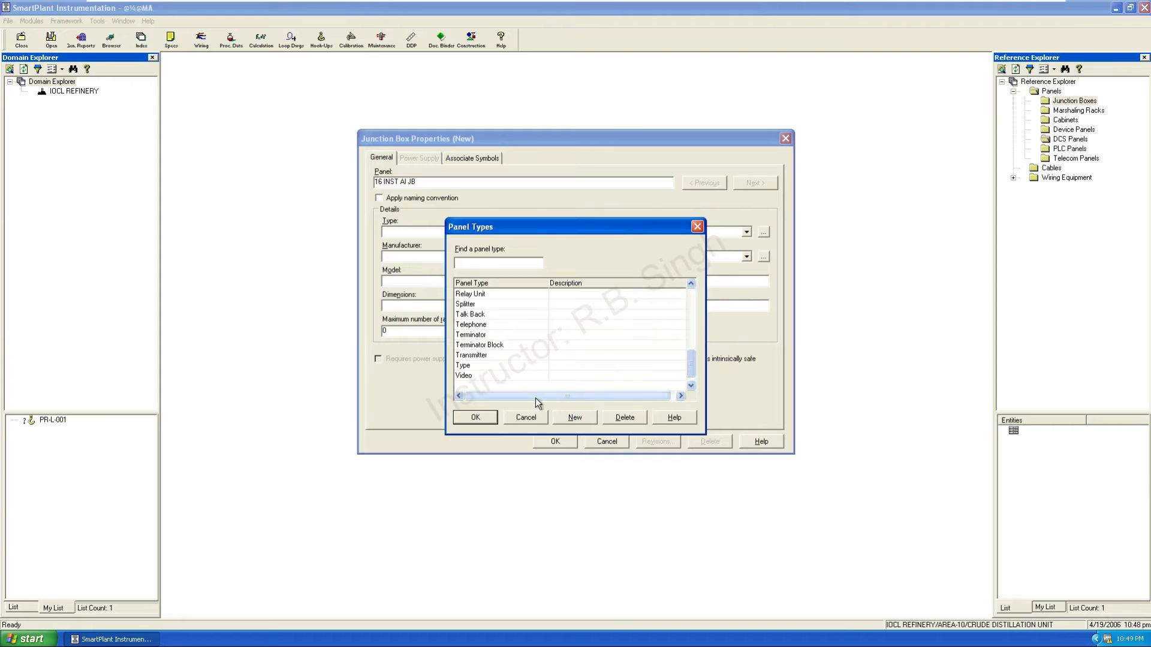
left_click(577, 419)
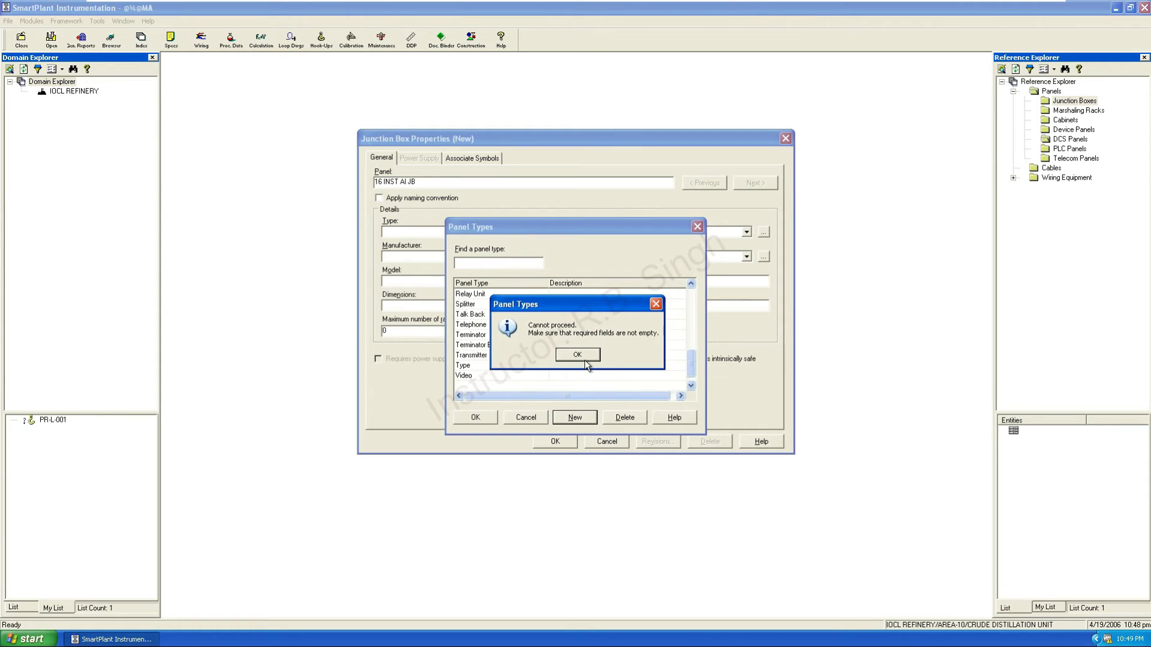
key("Return")
type("Field Inst")
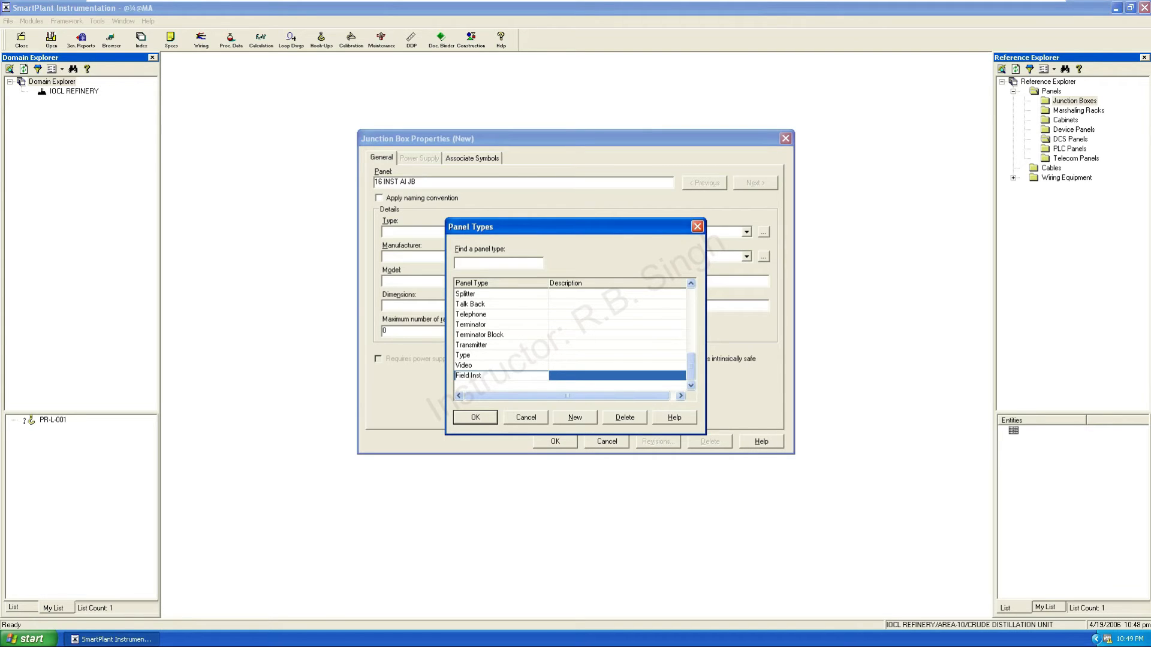
type(" One")
key("BackSpace")
key("BackSpace")
key("BackSpace")
type("Coneb=n")
key("BackSpace")
key("BackSpace")
key("BackSpace")
key("BackSpace")
type("vention")
left_click(473, 418)
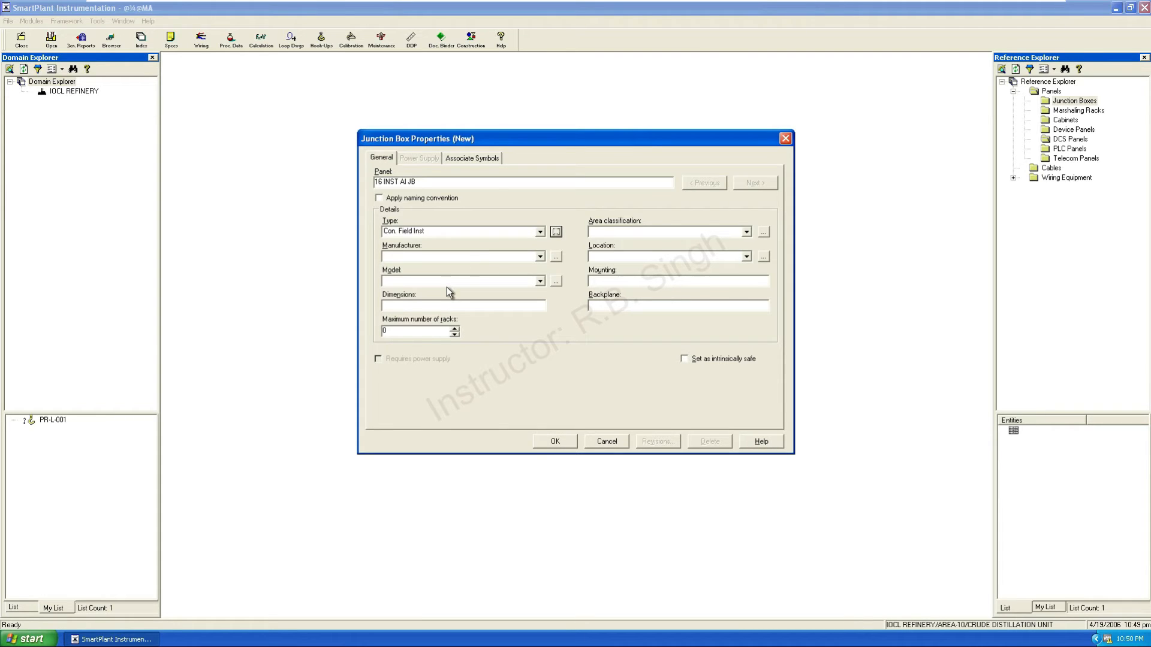
- Add the area classification "Zone1 Gr IIA IIB T3", assign it to the junction box and save the junction box
left_click(747, 233)
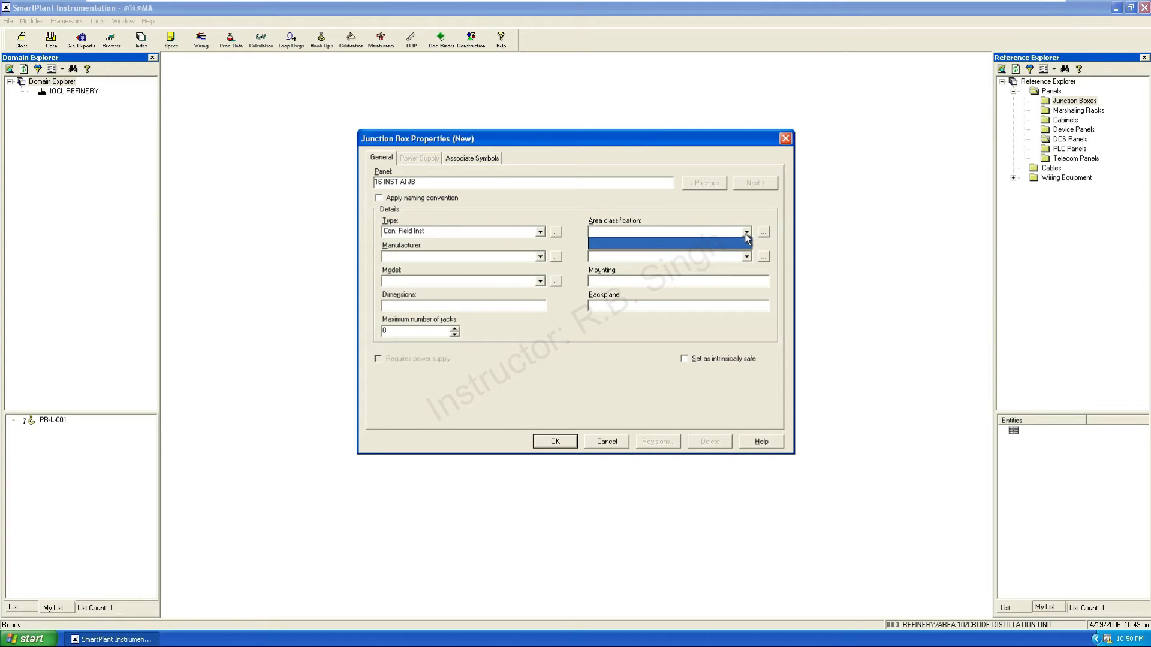
left_click(731, 241)
left_click(763, 233)
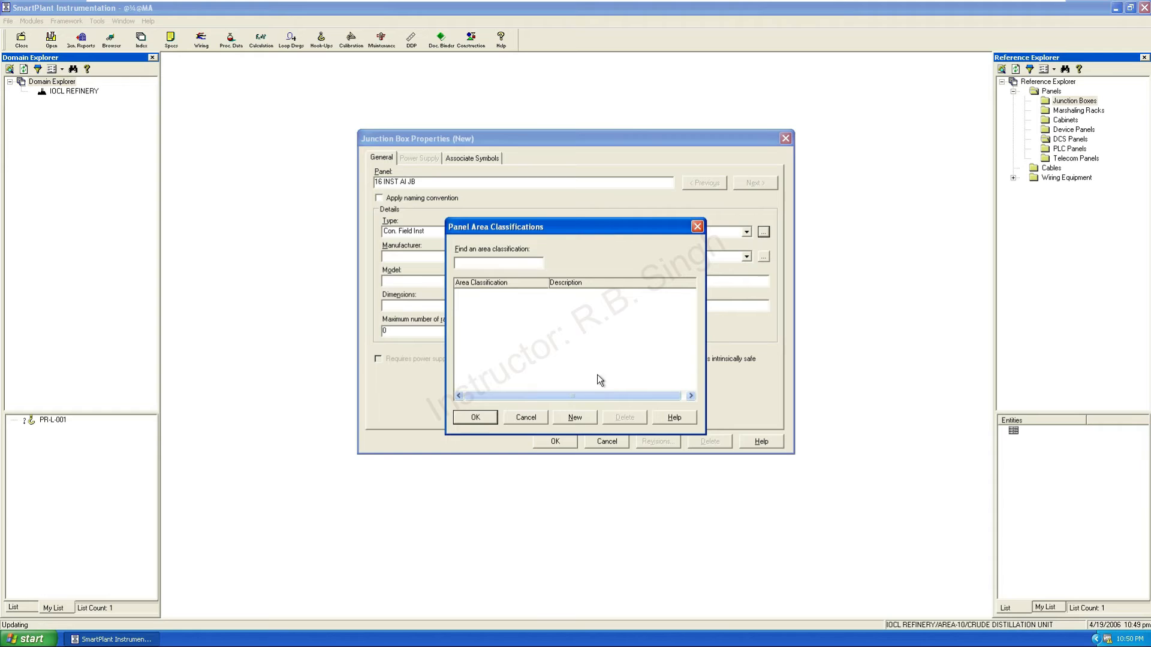
left_click(573, 418)
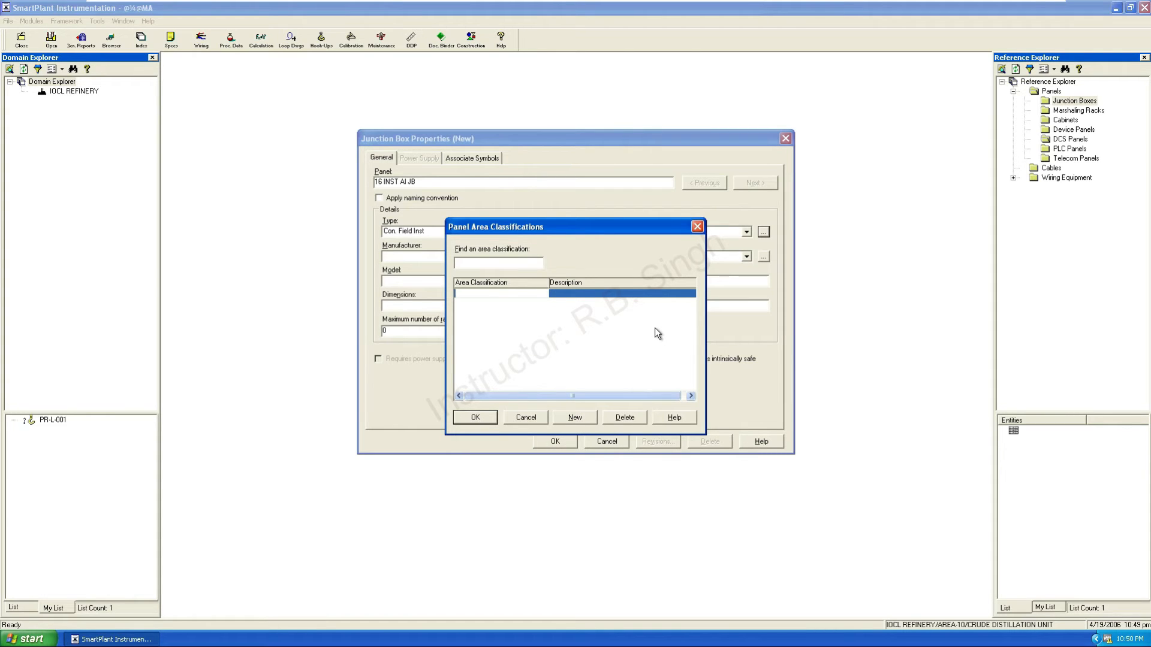
type("Zone")
type(" 1, Gr ")
type("11")
key("BackSpace")
key("BackSpace")
type("IIA")
type("A")
type(" IIB")
key("Delete")
left_click(476, 293)
key("BackSpace")
key("Left")
key("BackSpace")
type("T3")
left_click(476, 417)
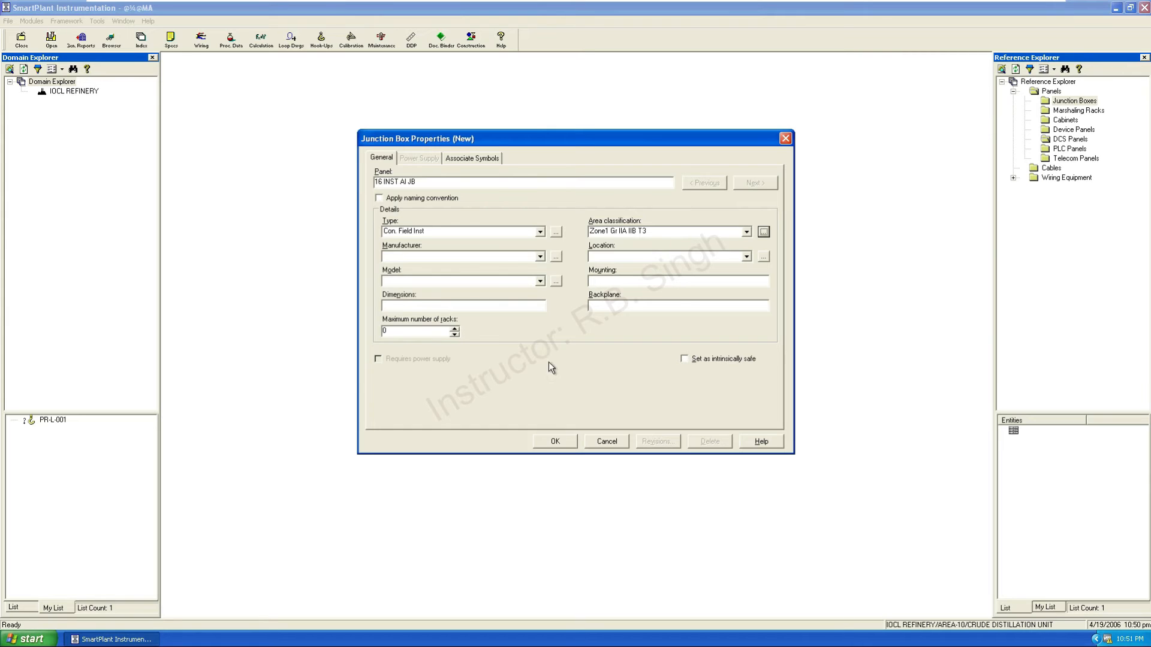
left_click(555, 442)
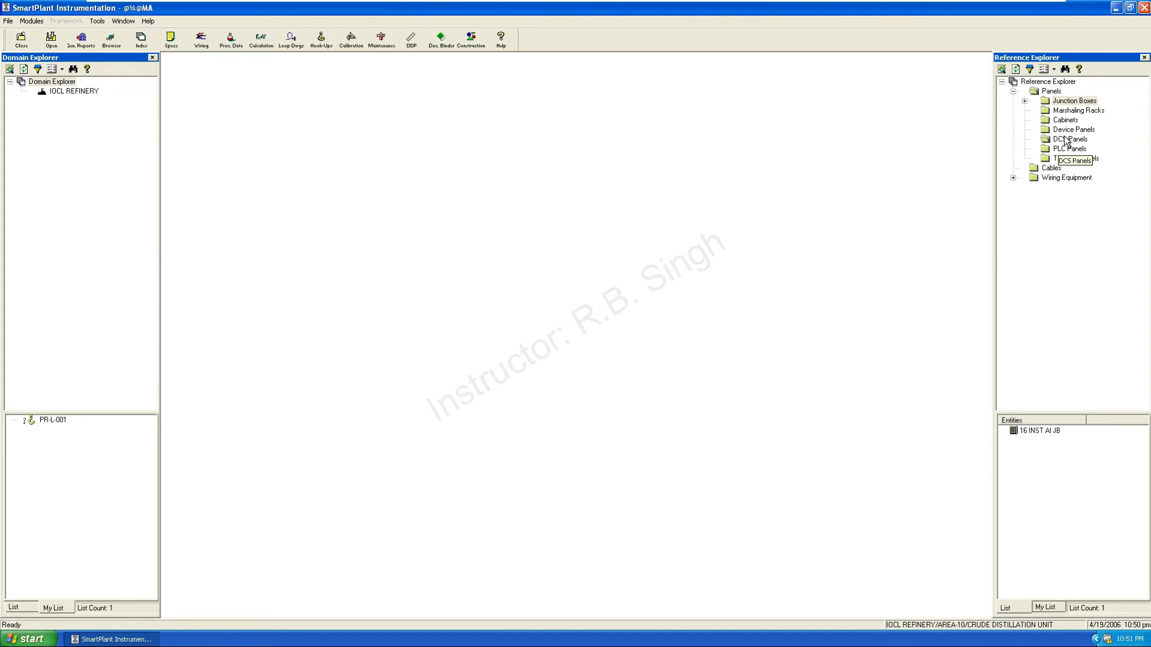
- Start a terminal strip in reference junction box 16 INST AI JB, using a new configuration with 3 terminals in its pattern
left_click(1025, 101)
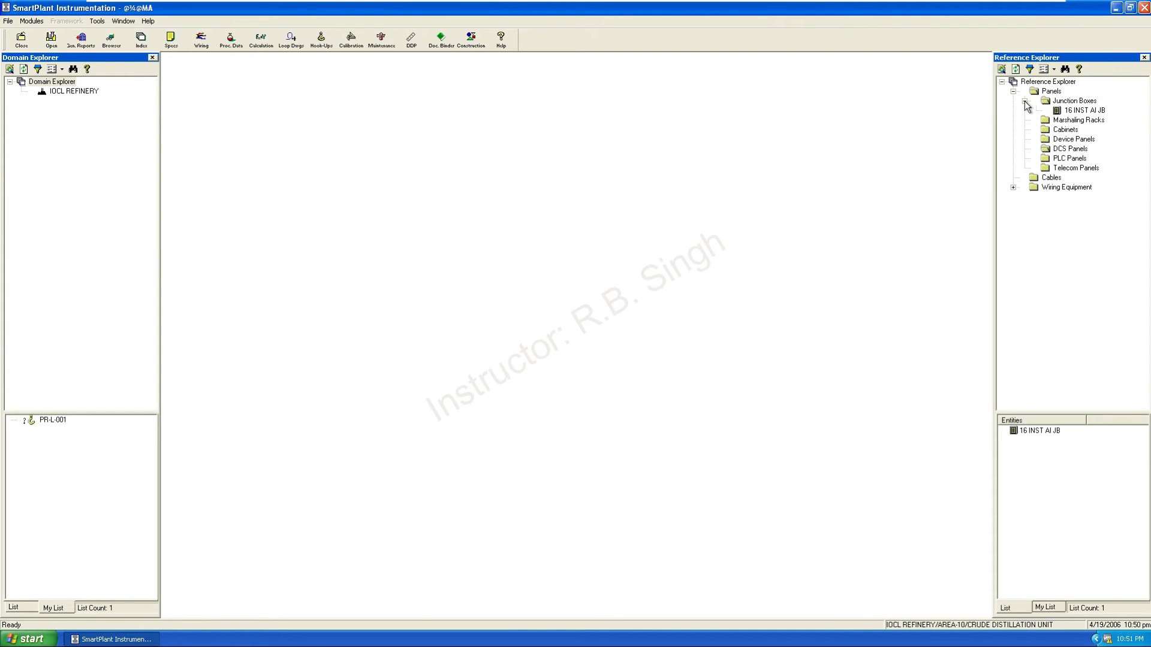
right_click(1075, 113)
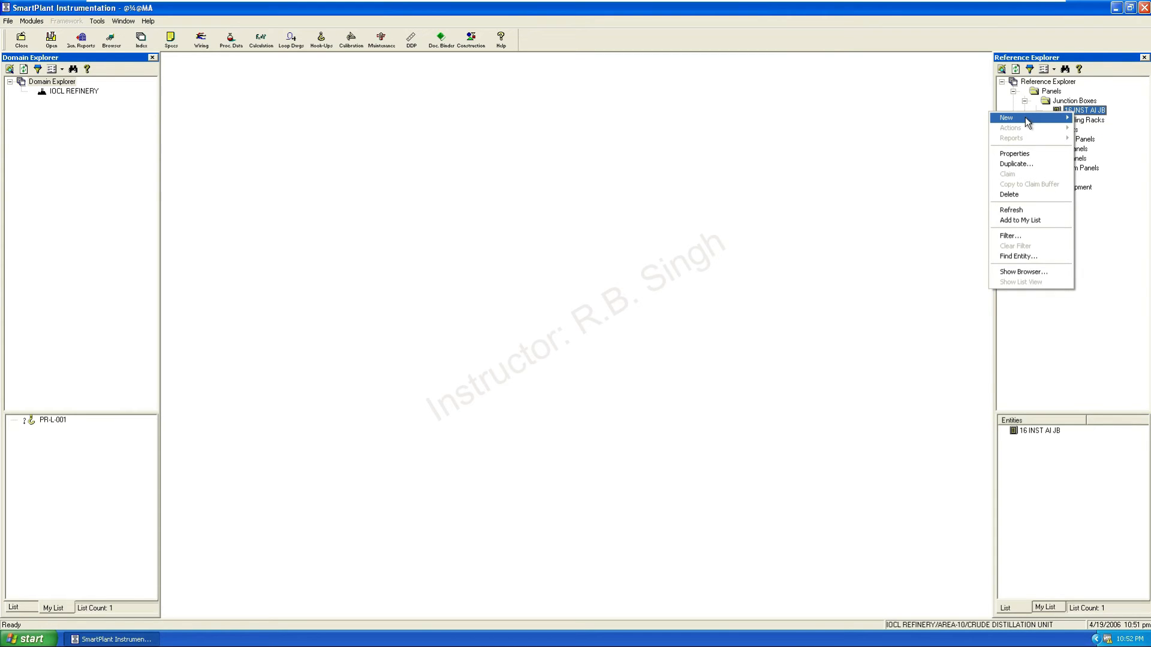
mouse_move(1026, 120)
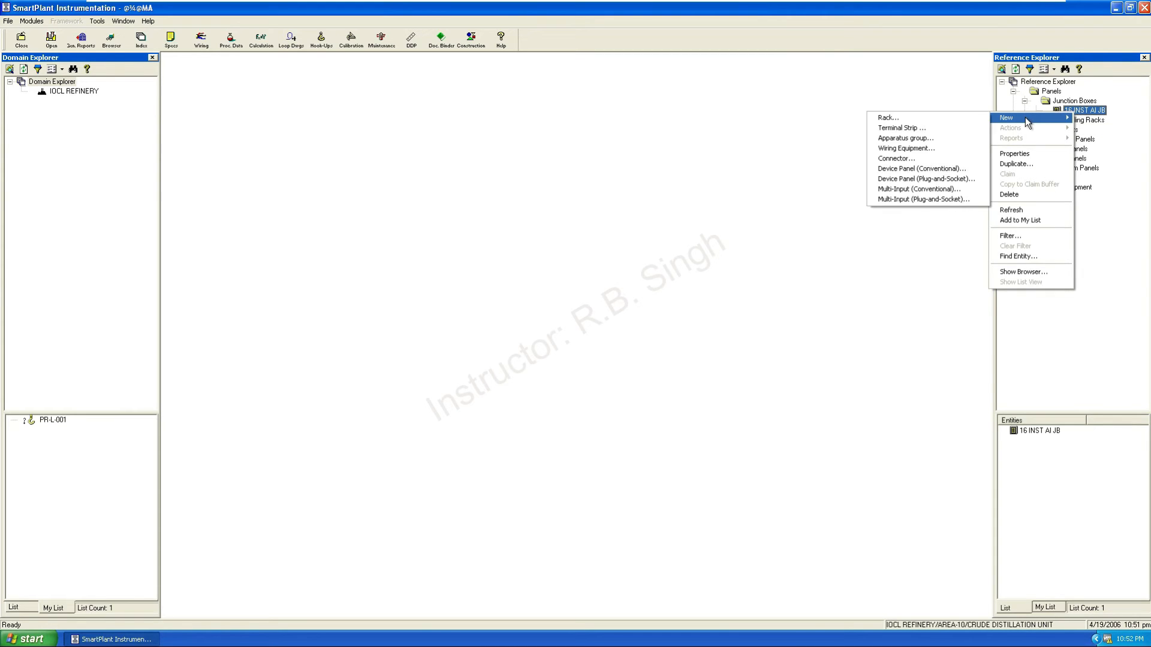
left_click(902, 128)
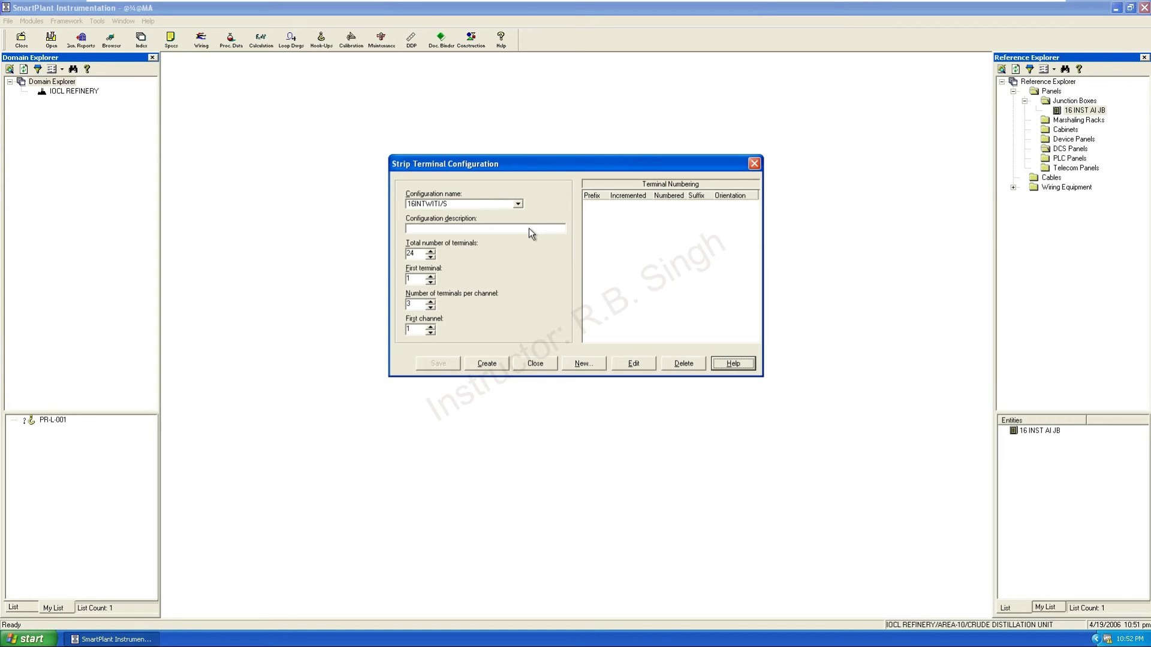
left_click(417, 253)
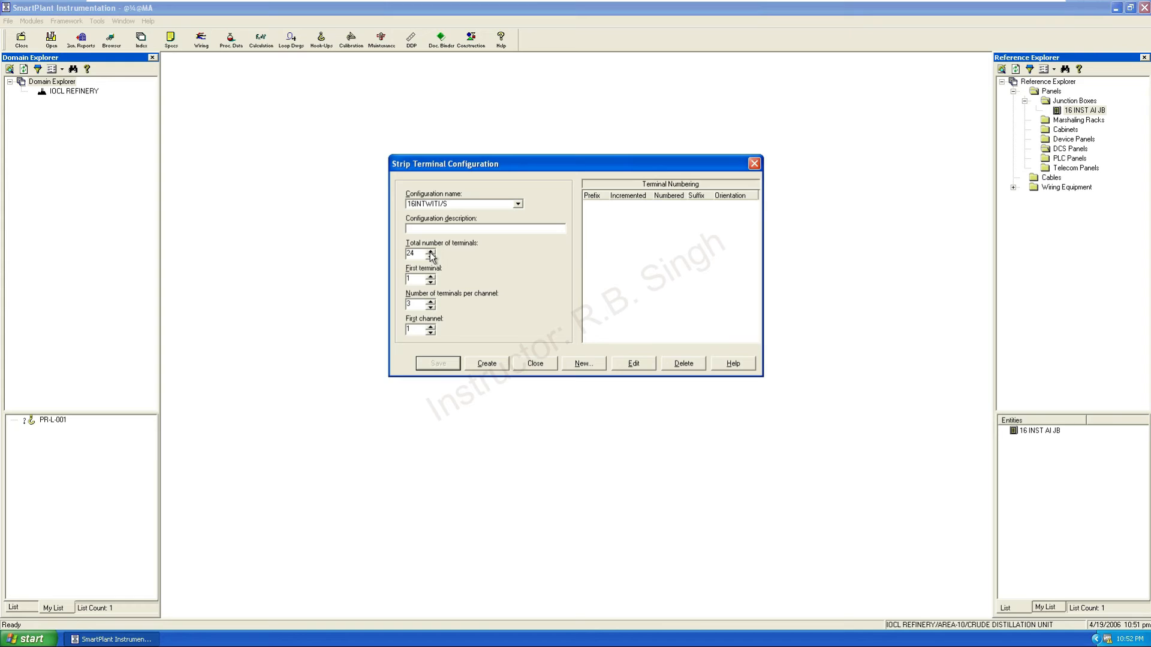
left_click(478, 204)
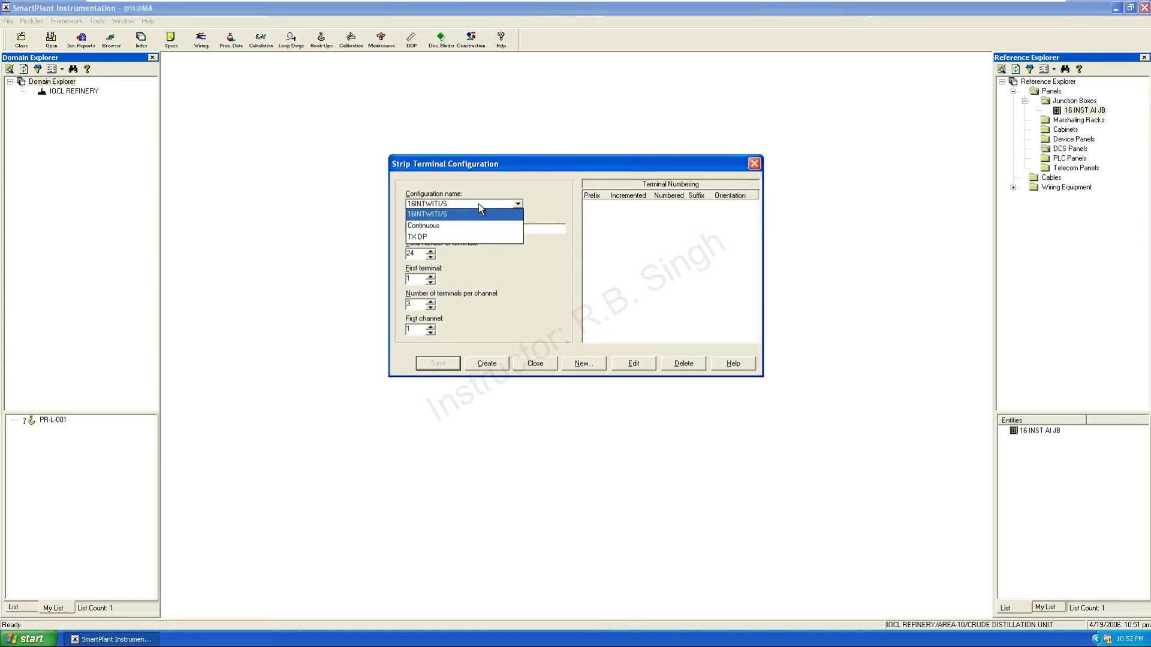
left_click(486, 202)
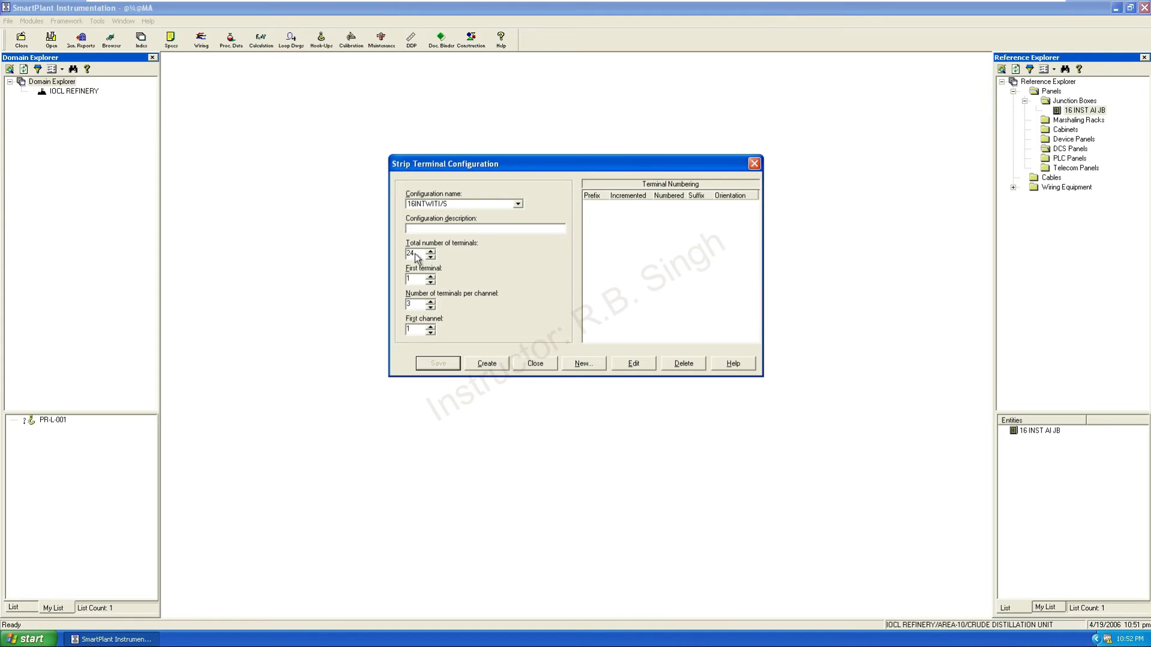
left_click(582, 362)
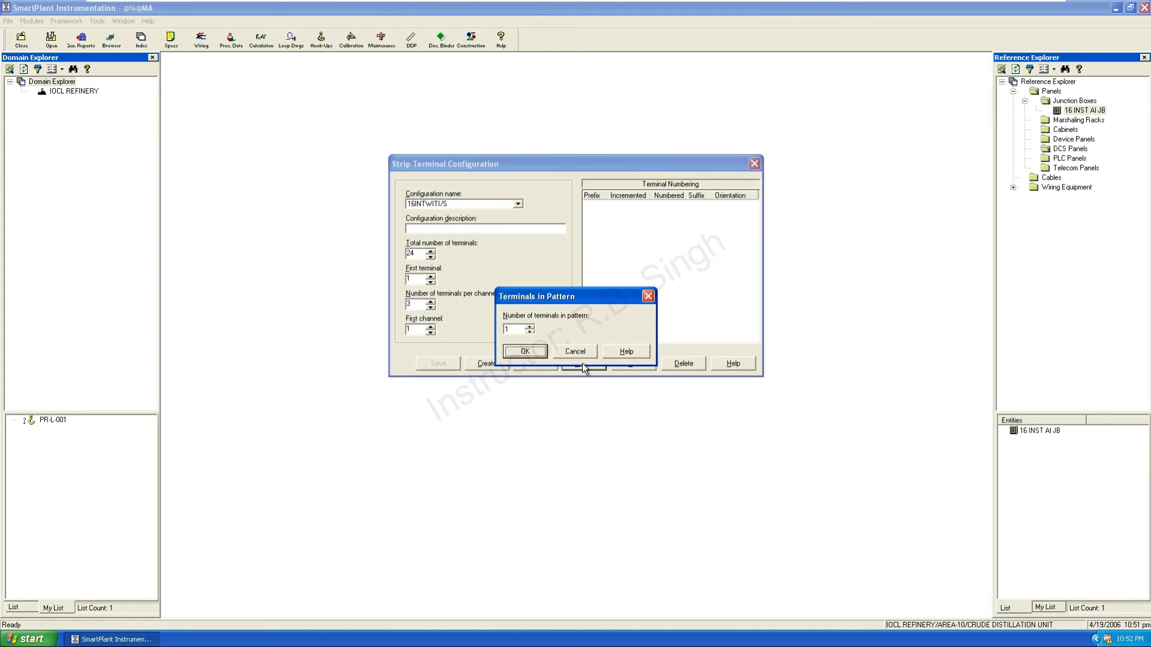
left_click(530, 328)
left_click(521, 351)
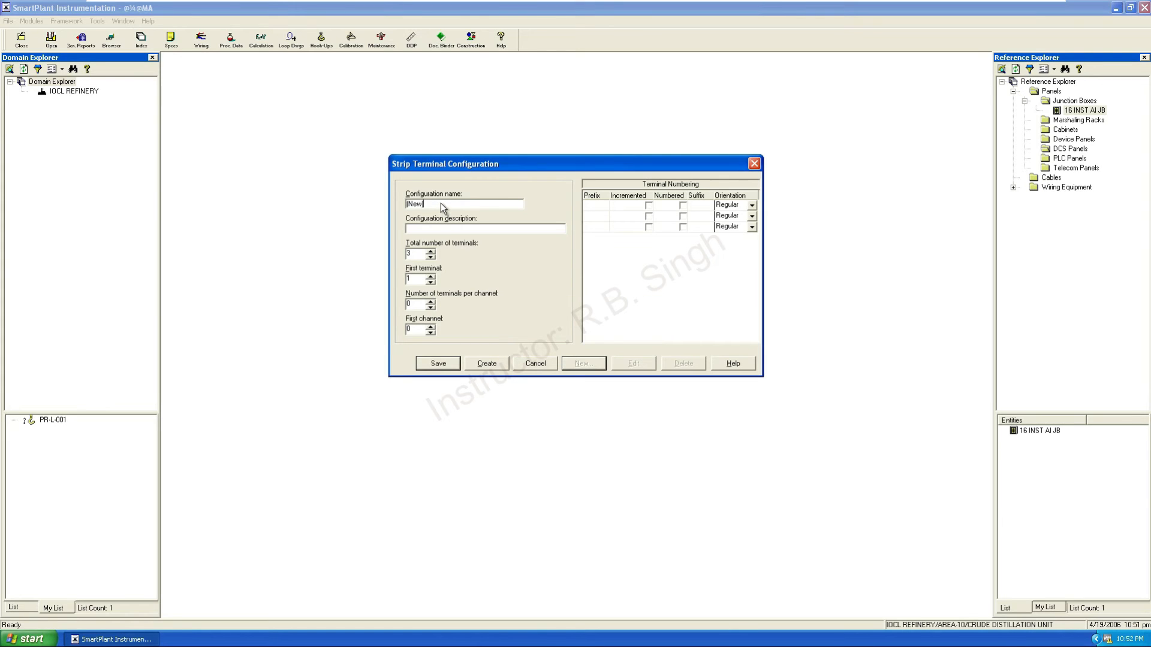
- Set the strip configuration to 48 terminals in total and name it 16 INST AI JB TS
left_click(430, 251)
left_click(428, 250)
scroll(418, 254, "up", 2)
left_click(430, 259)
type("48")
type("16")
type(" IN")
type("ST")
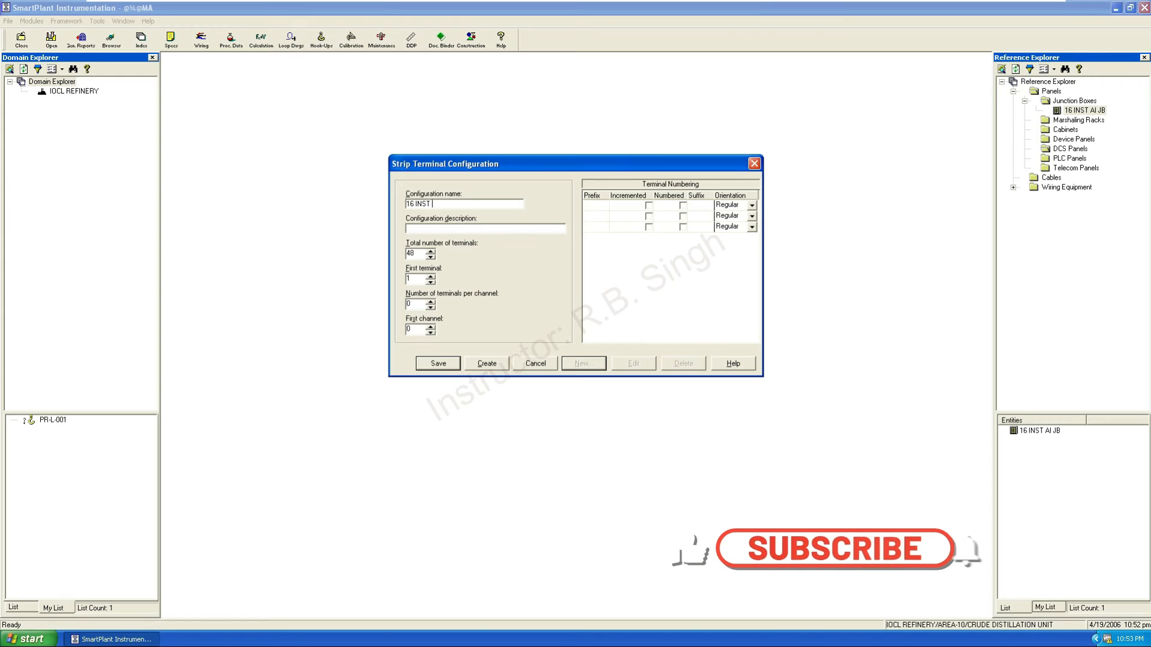
type(" AI JB")
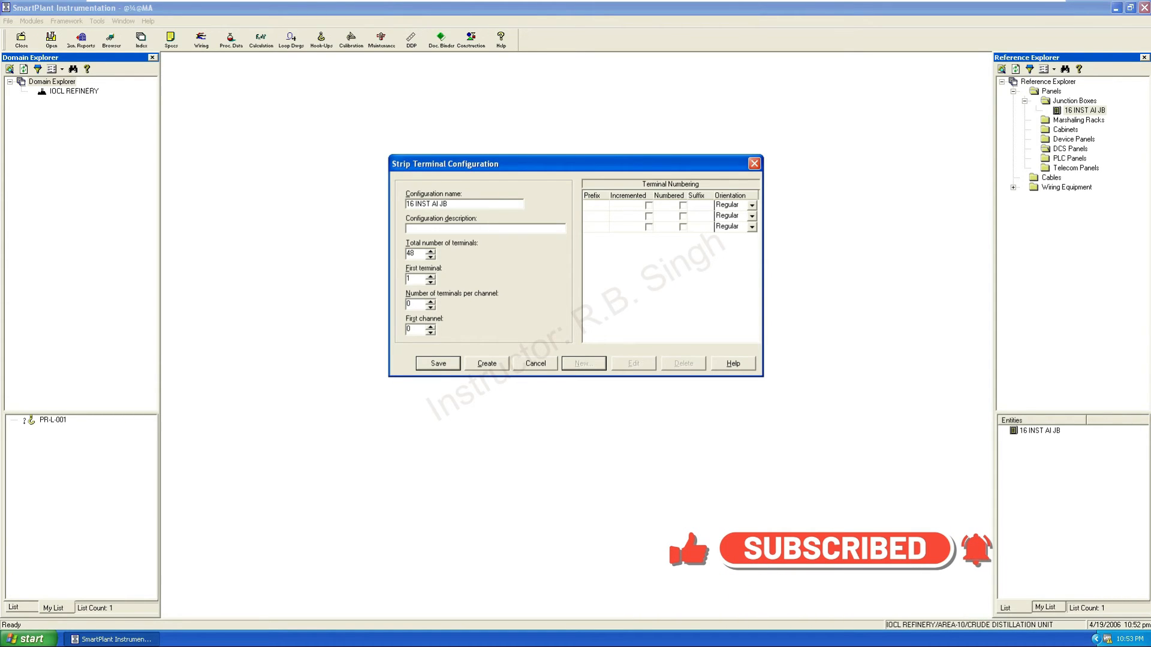
type(" TS")
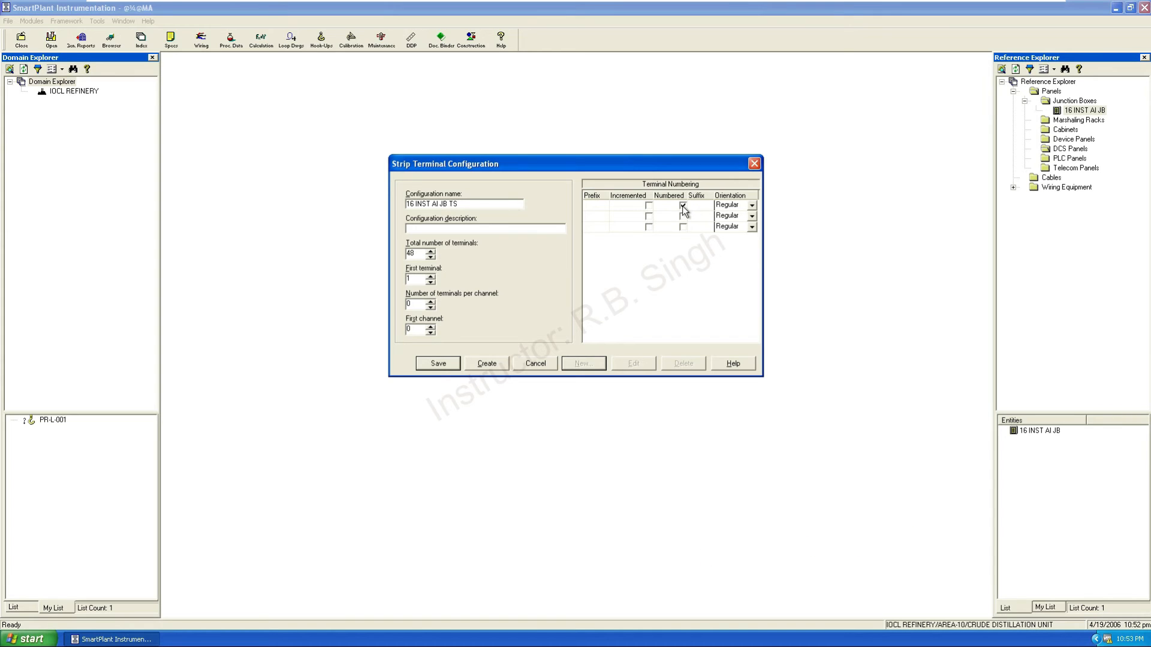
- Define the three-terminal numbering pattern as numbered terminals with a + suffix, a - suffix and no suffix
left_click(710, 207)
left_click(696, 208)
left_click(431, 307)
left_click(431, 302)
left_click(431, 307)
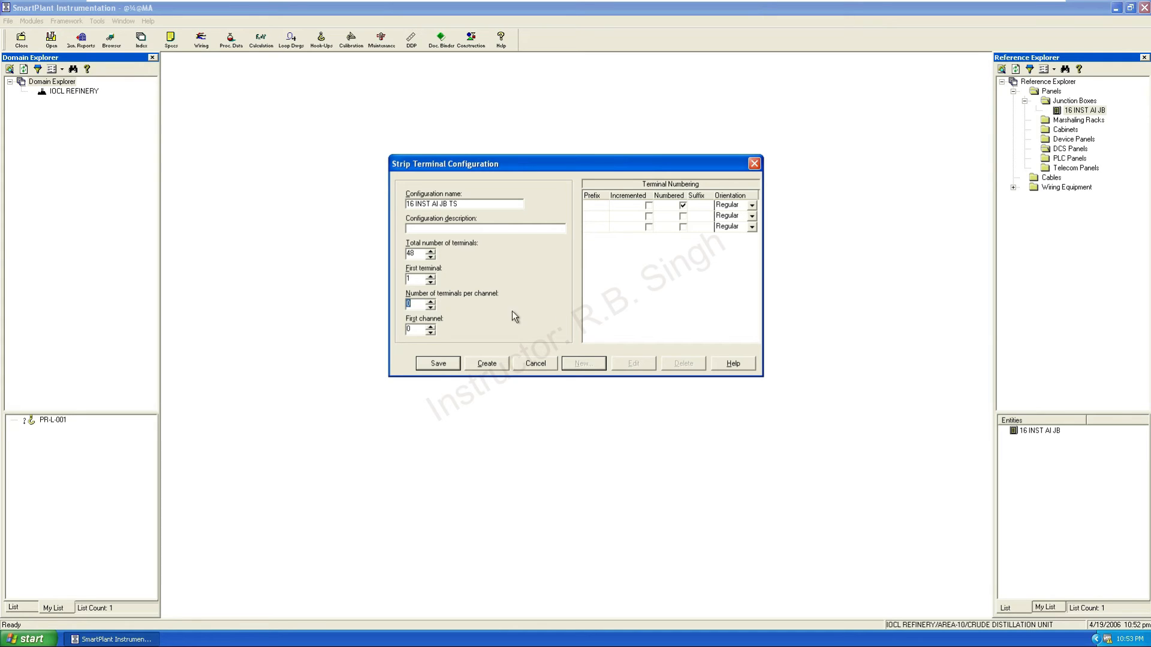
left_click(647, 205)
left_click(682, 227)
left_click(736, 207)
left_click(707, 207)
type("SH")
- Describe the configuration as 16INST TS and create the terminal strip from it with the name 16INST AI TS
left_click(465, 230)
type("16INST TS")
left_click(484, 364)
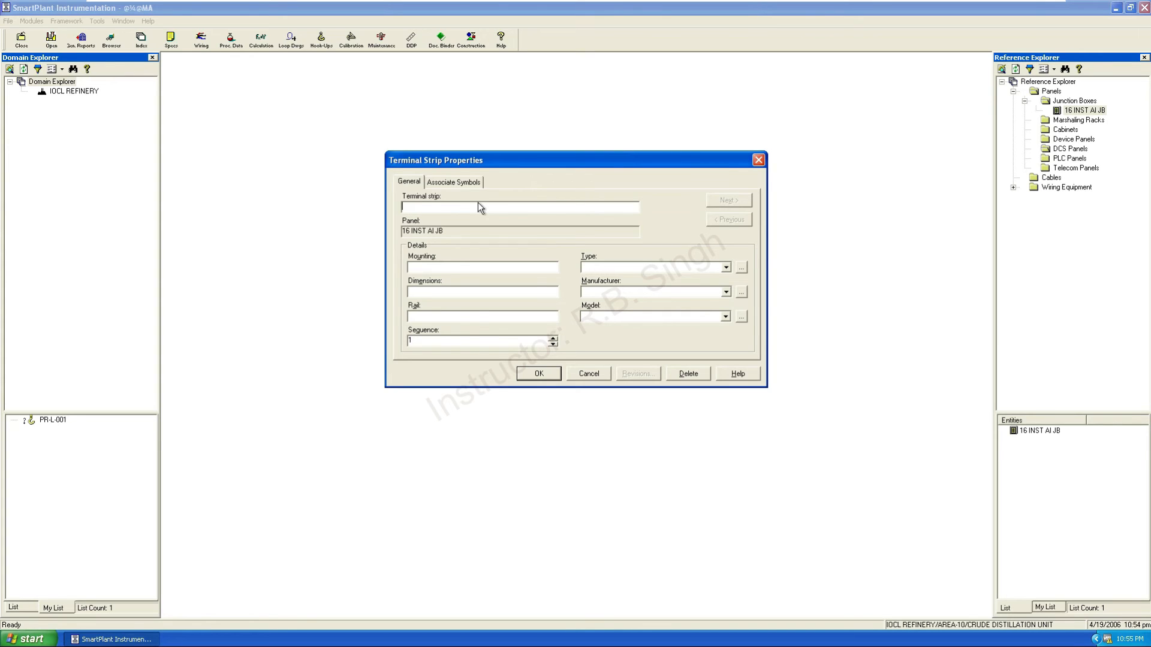
type("16INST TS")
key("Left")
key("Left")
type("AI")
left_click(549, 375)
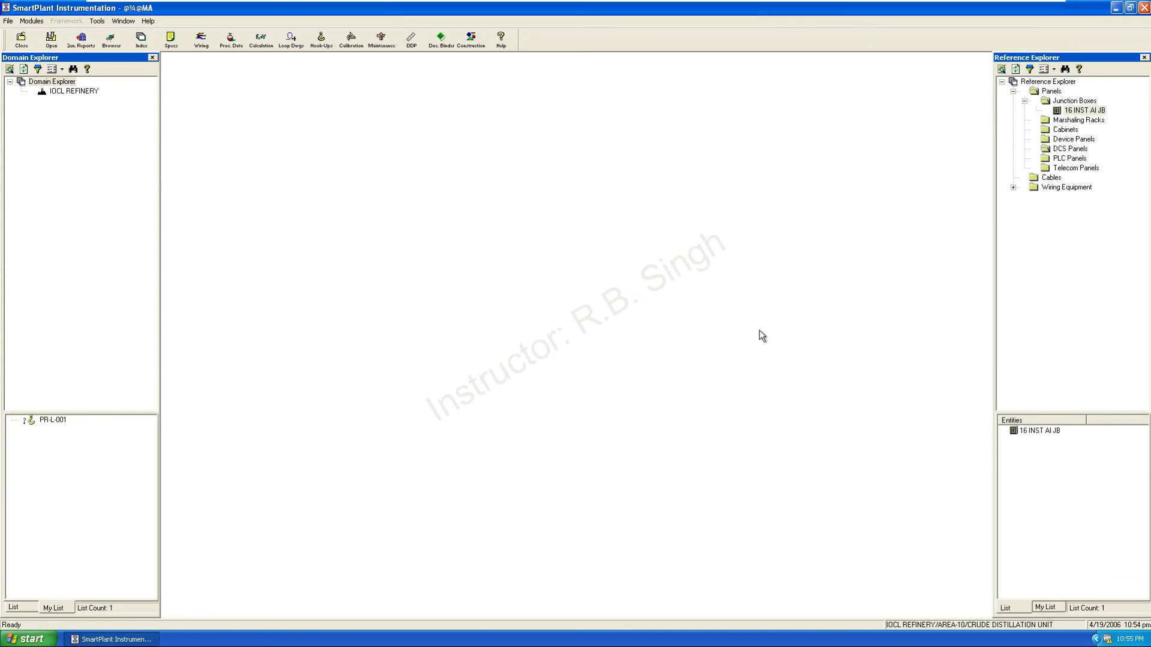
- Expand terminal strip 16INST AI TS in junction box 16 INST AI JB and examine the properties of terminal 1
left_click(1036, 110)
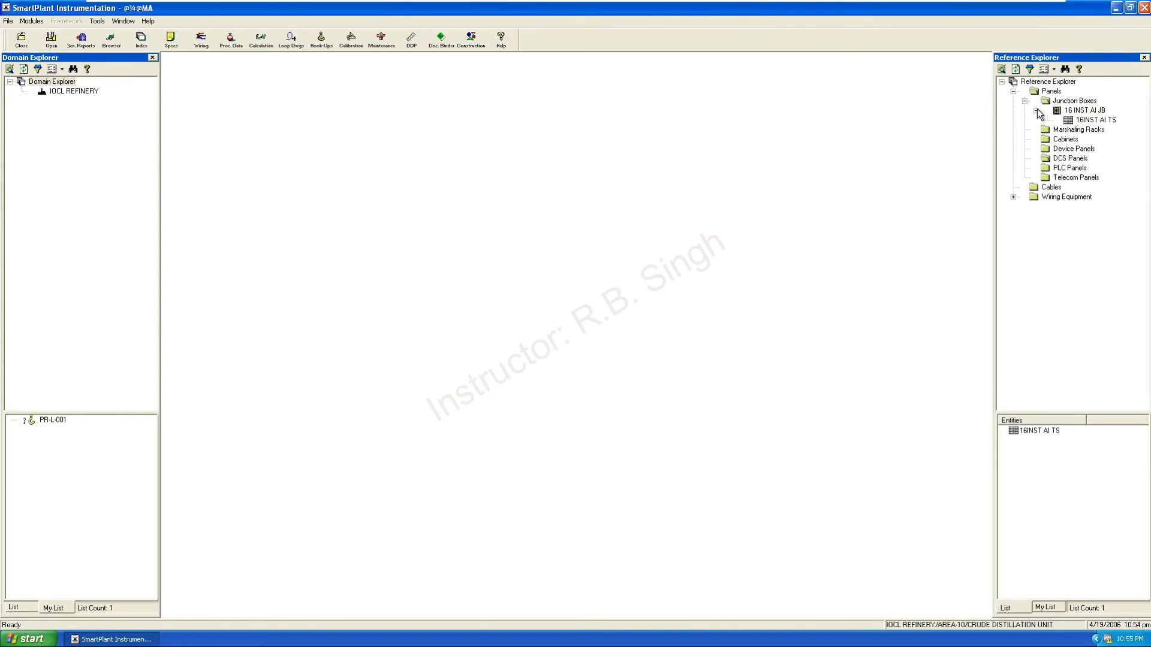
double_click(1077, 120)
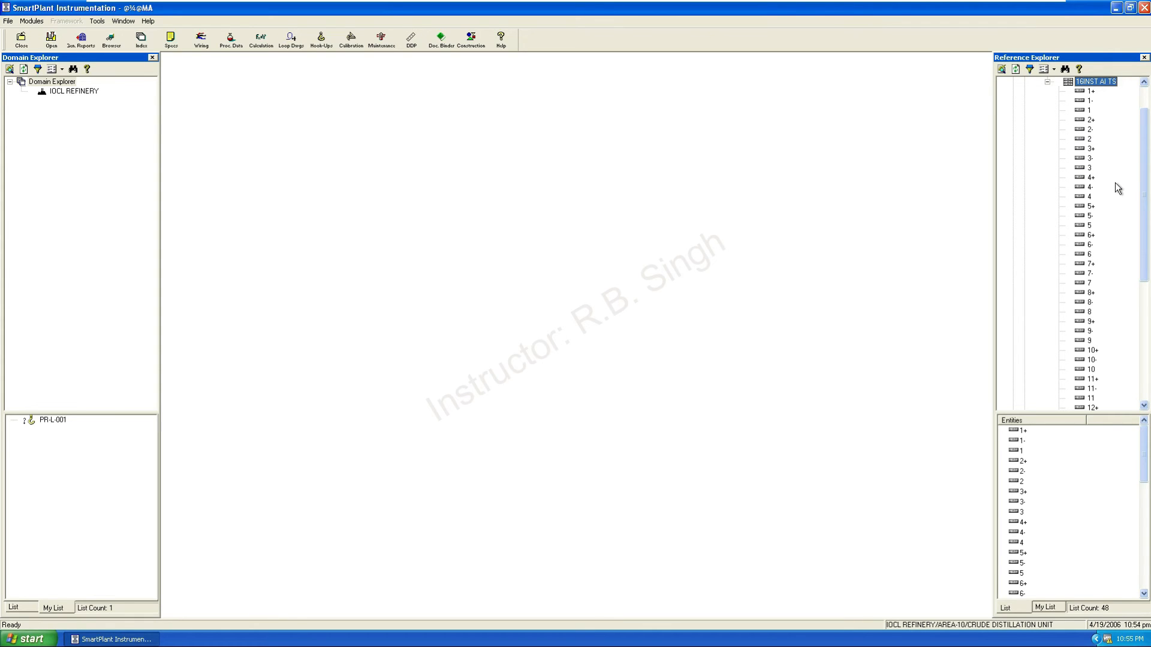
scroll(1116, 187, "up", 1)
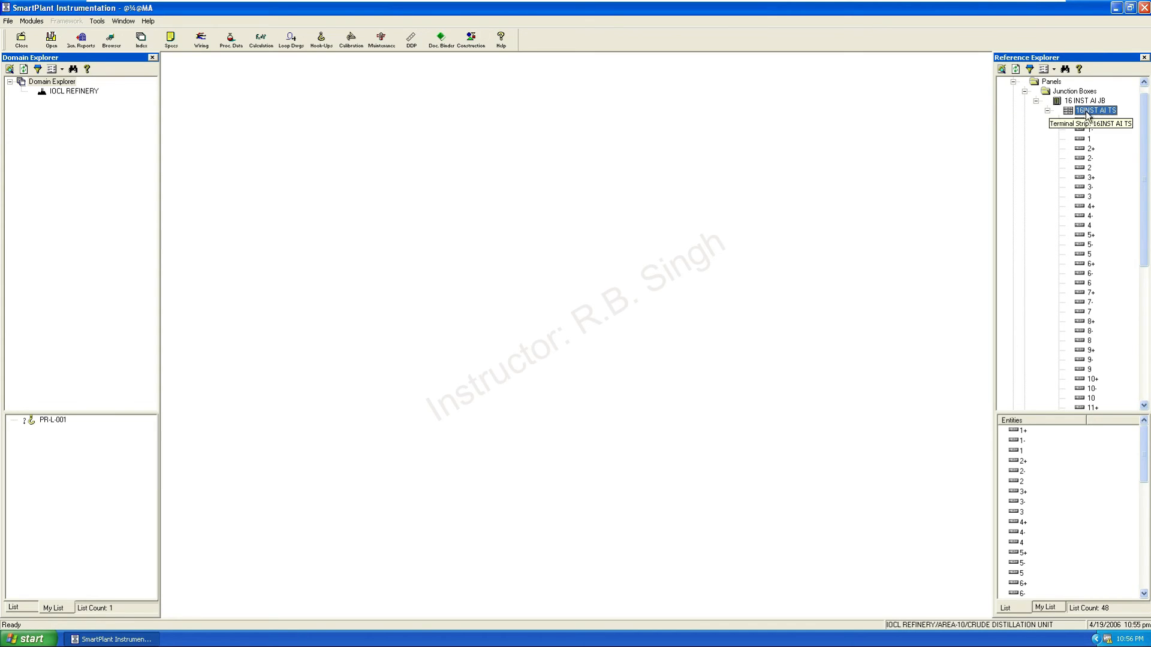
right_click(1087, 139)
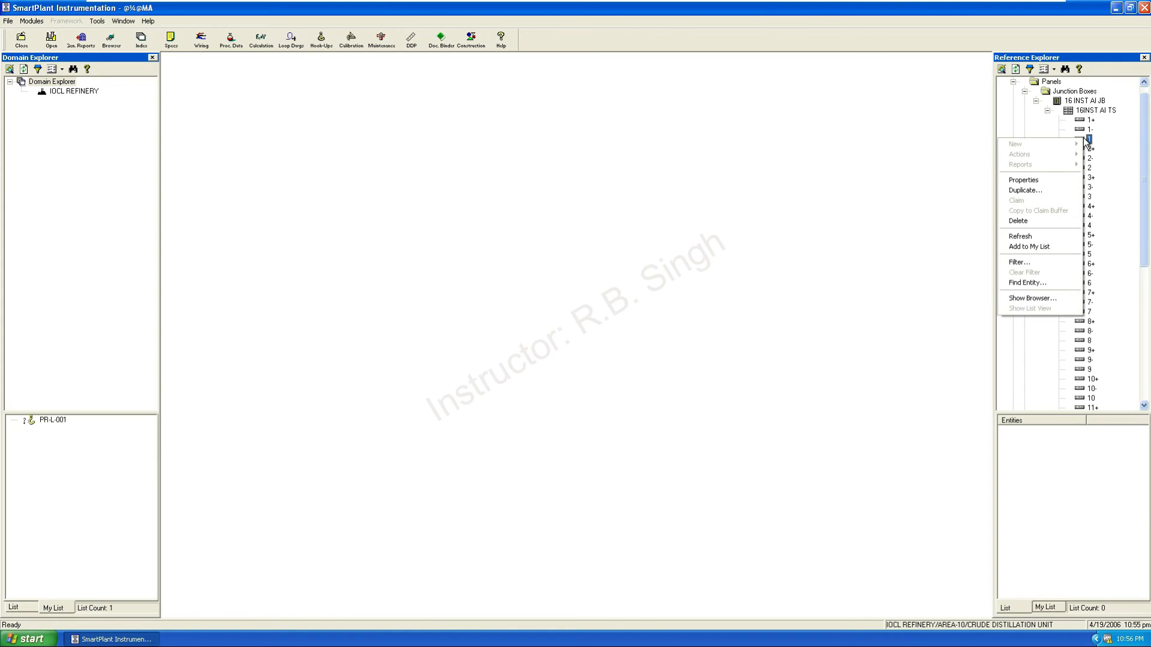
left_click(1023, 180)
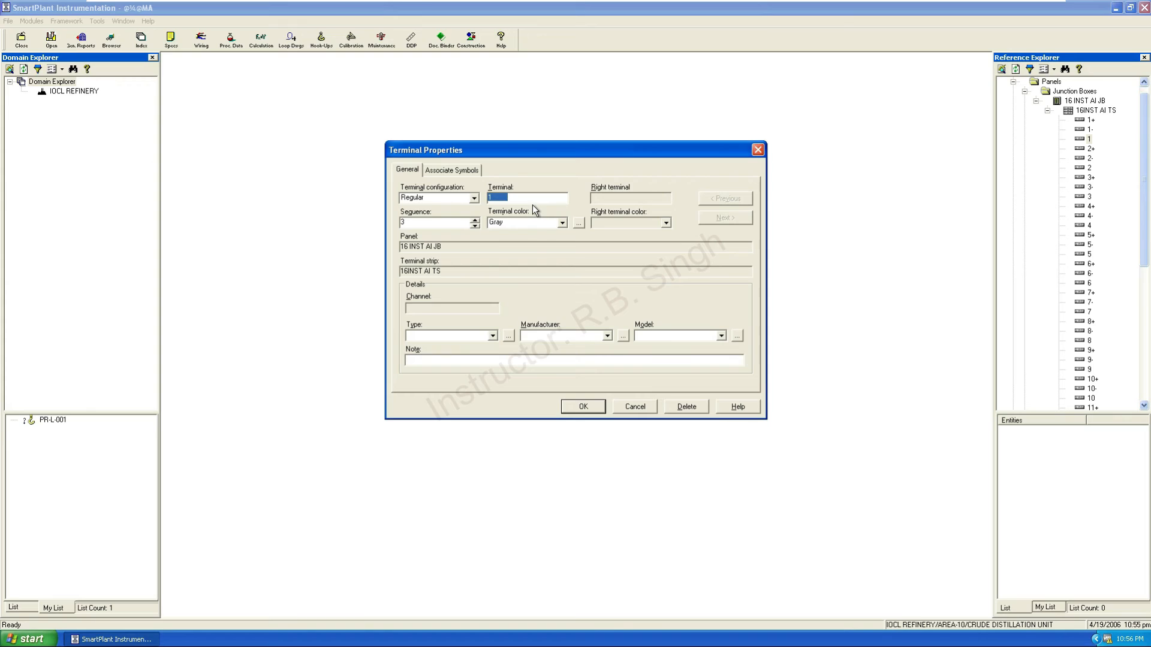
key("Right")
left_click(642, 412)
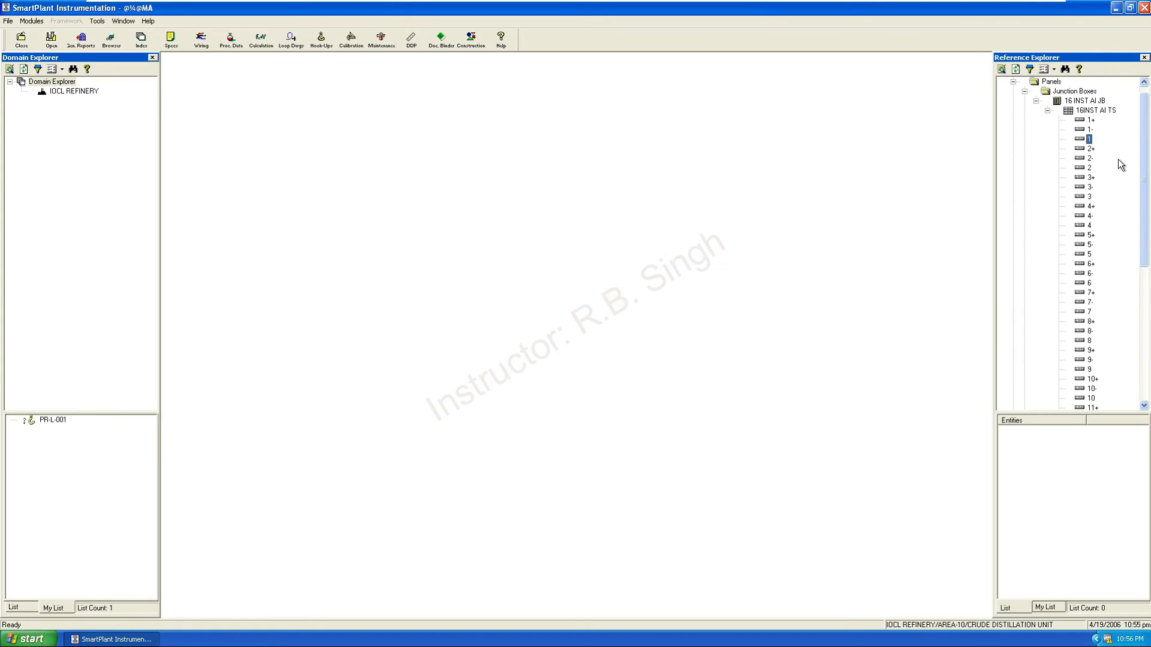
- Review the properties of terminal strip 16INST AI TS and of its junction box 16 INST AI JB
right_click(1089, 113)
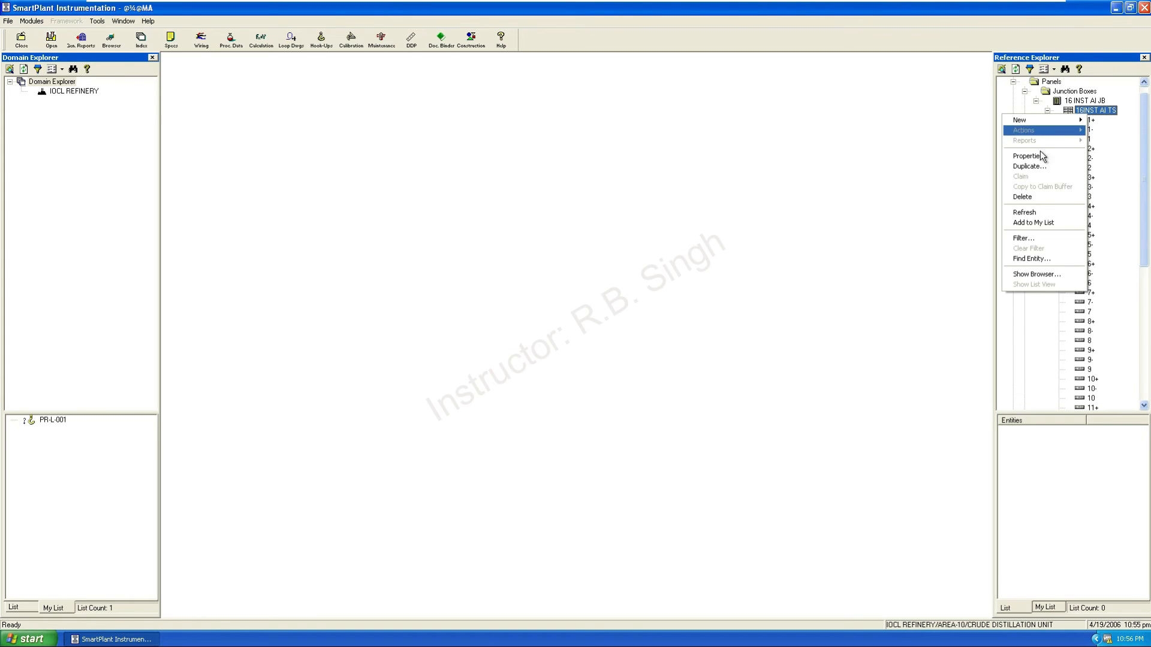
left_click(1028, 156)
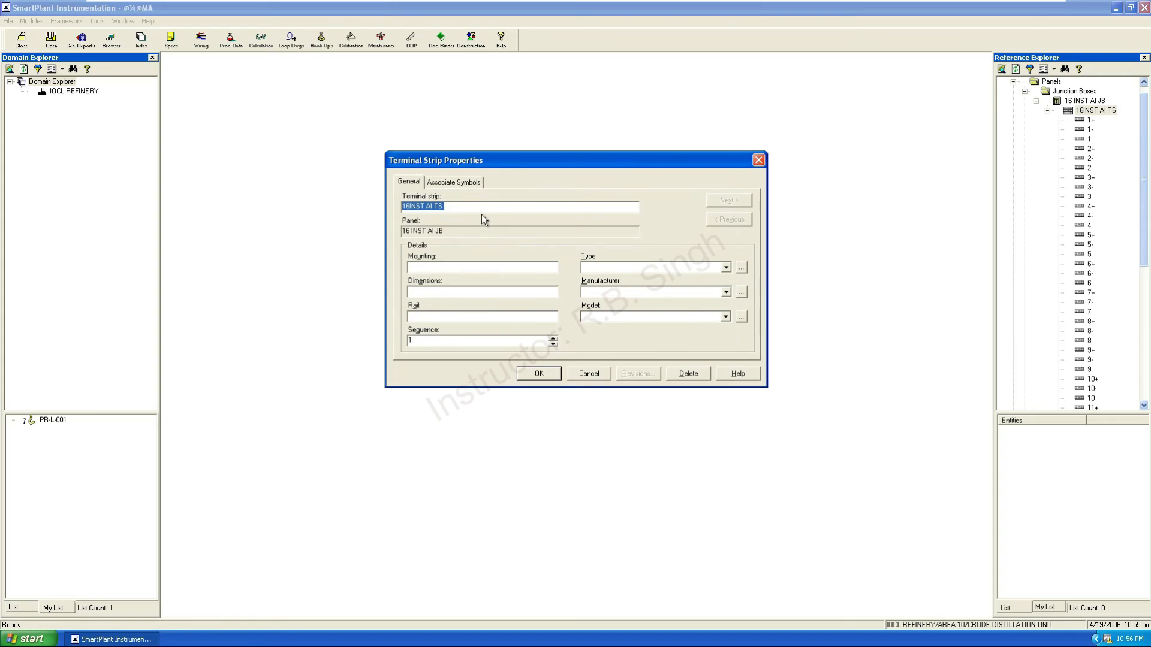
left_click(454, 182)
left_click(588, 374)
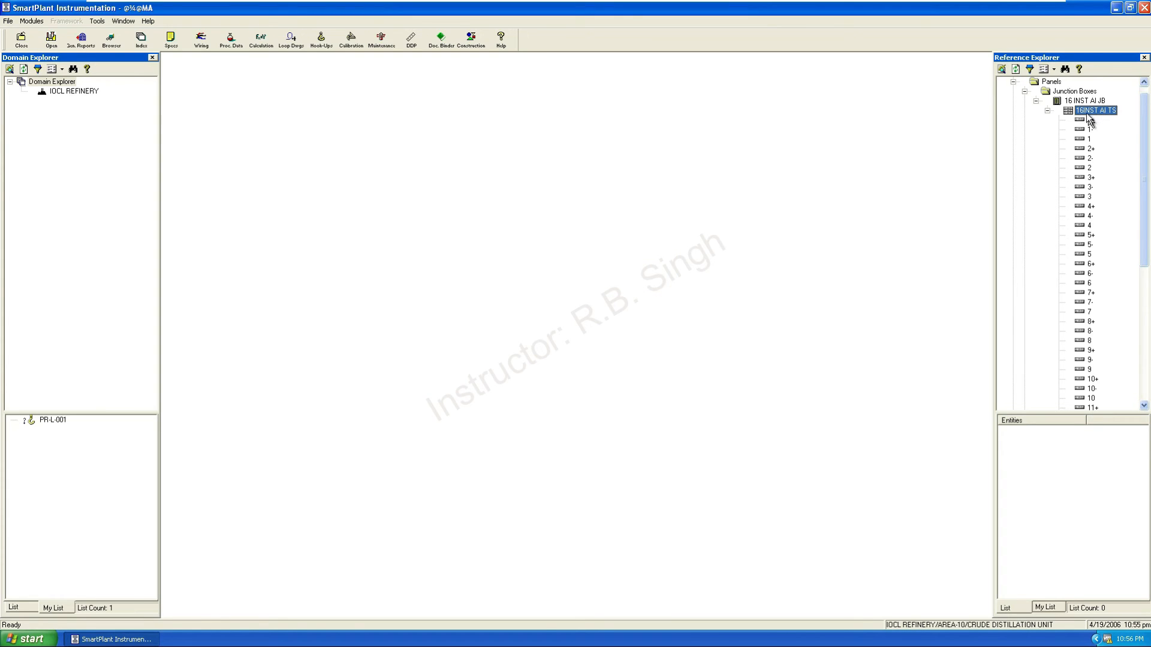
right_click(1081, 101)
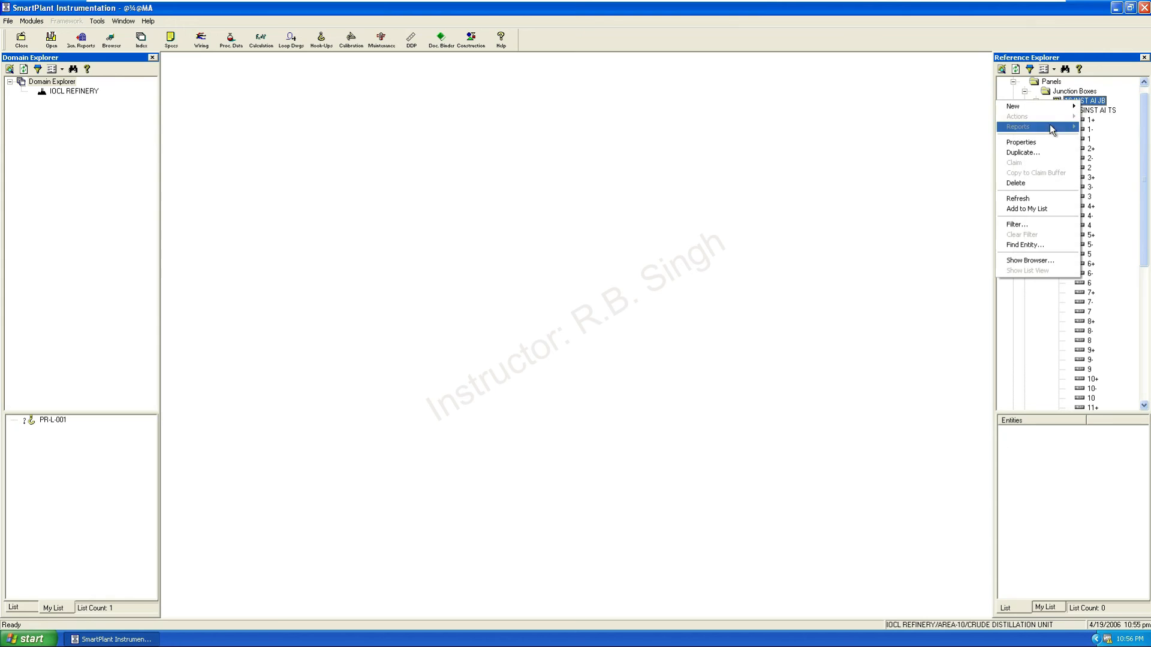
left_click(1024, 141)
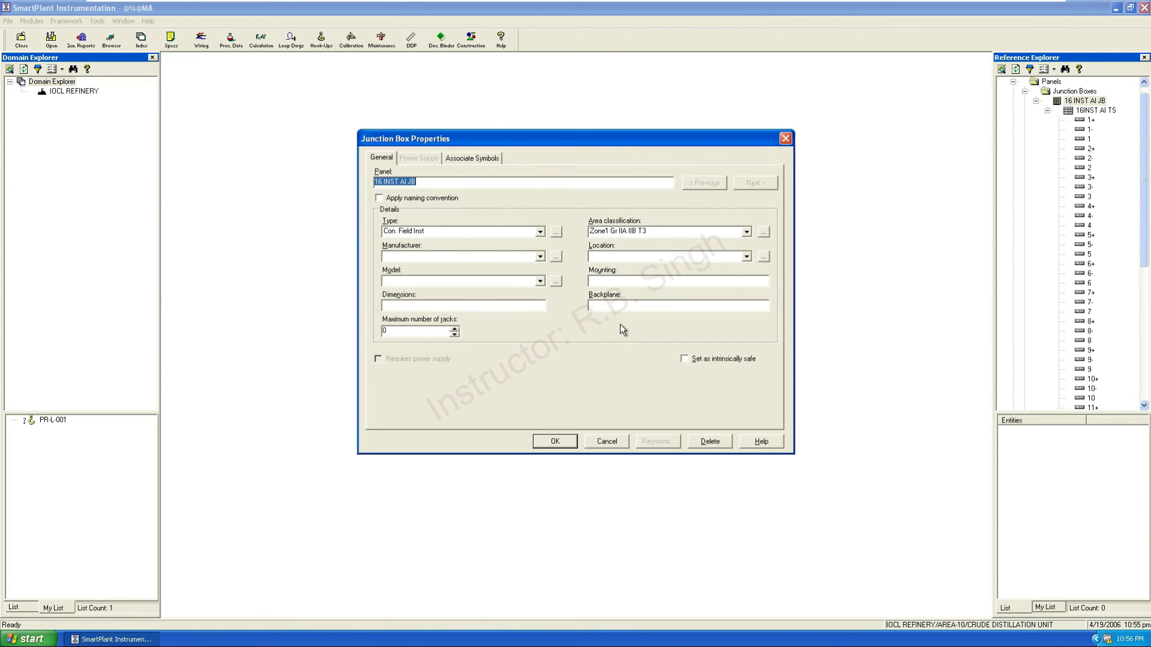
left_click(605, 440)
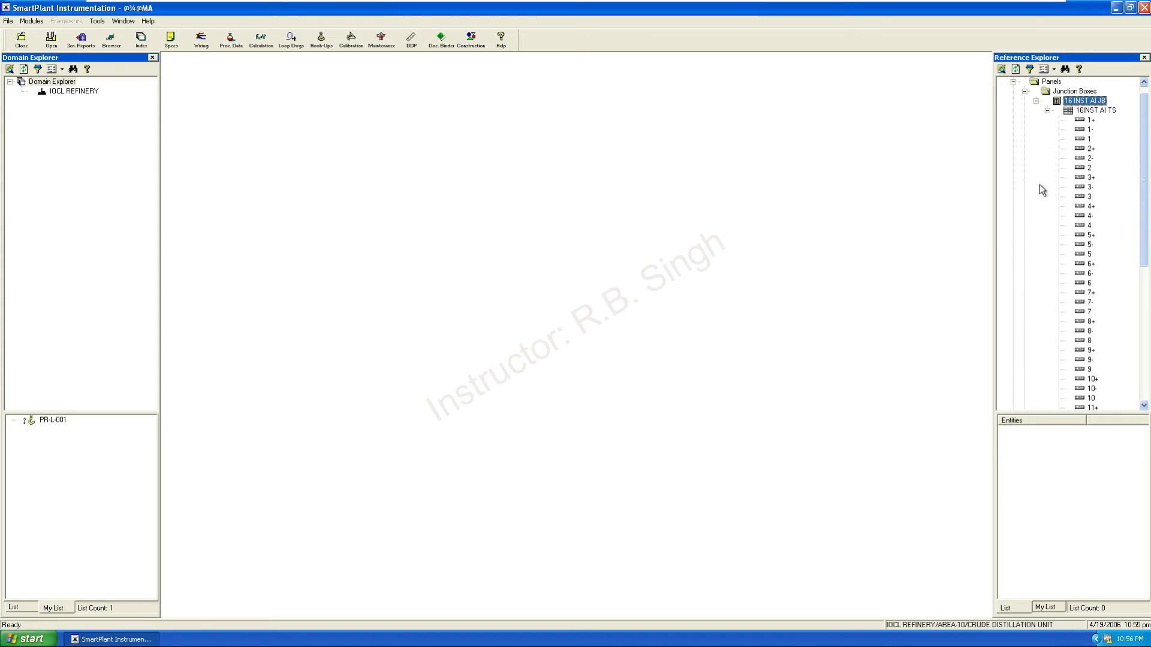
right_click(1076, 108)
left_click(1079, 108)
right_click(1079, 107)
right_click(1082, 109)
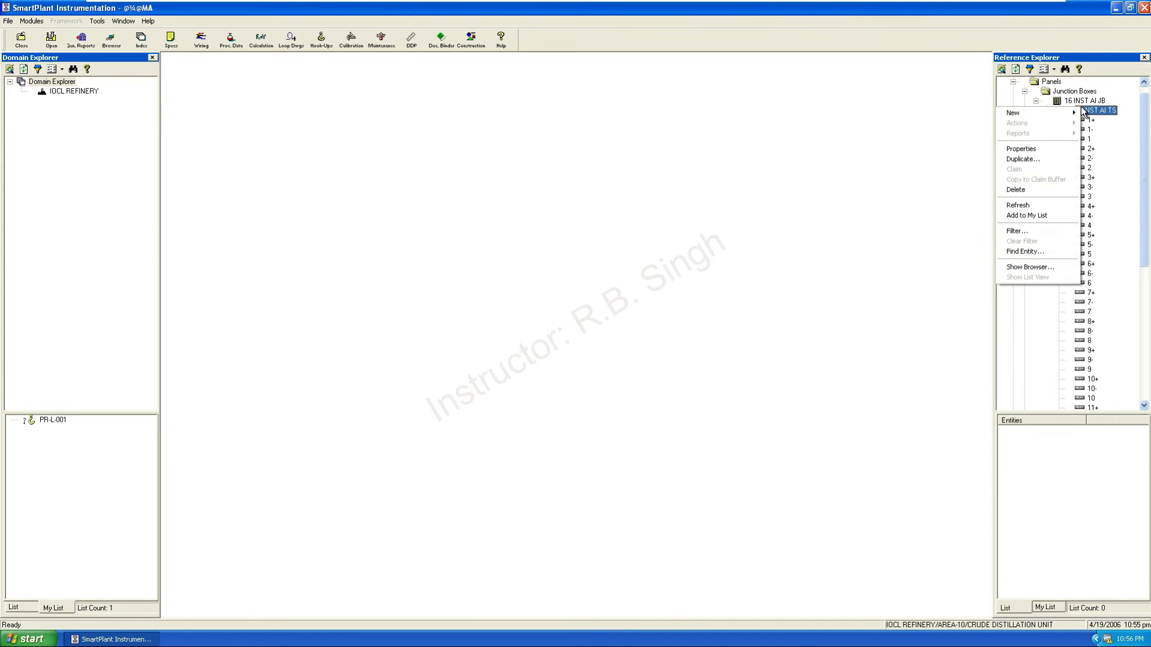
left_click(1025, 151)
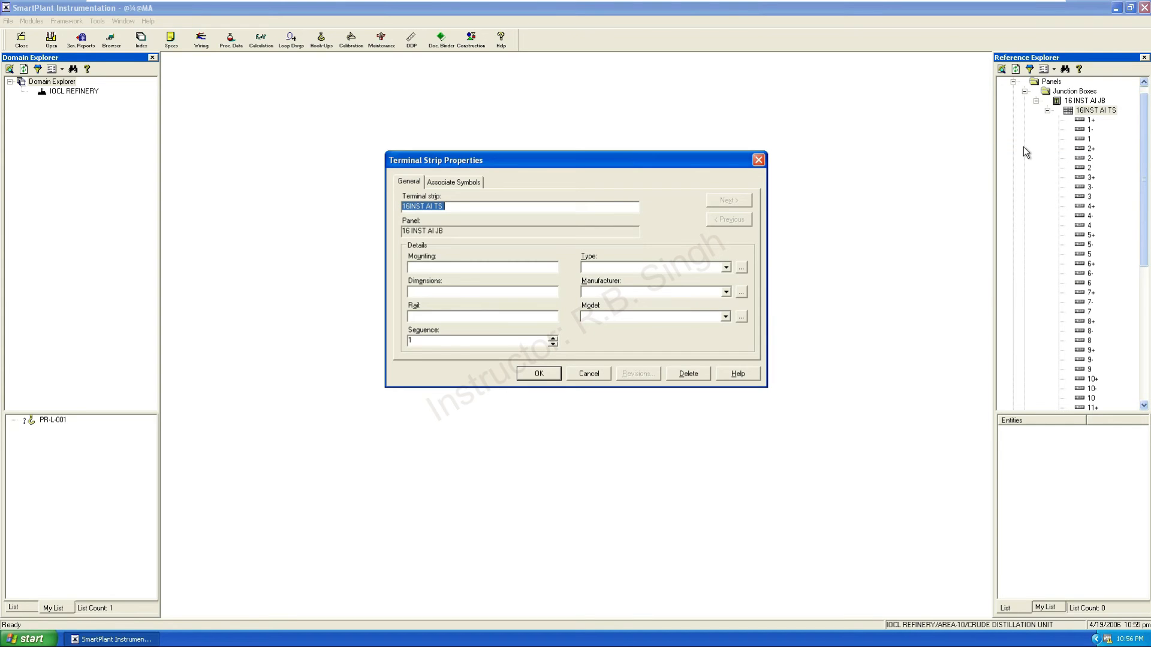
left_click(594, 373)
- Start another terminal strip in junction box 16 INST AI JB, using a new configuration with 3 terminals in its pattern
left_click(1084, 100)
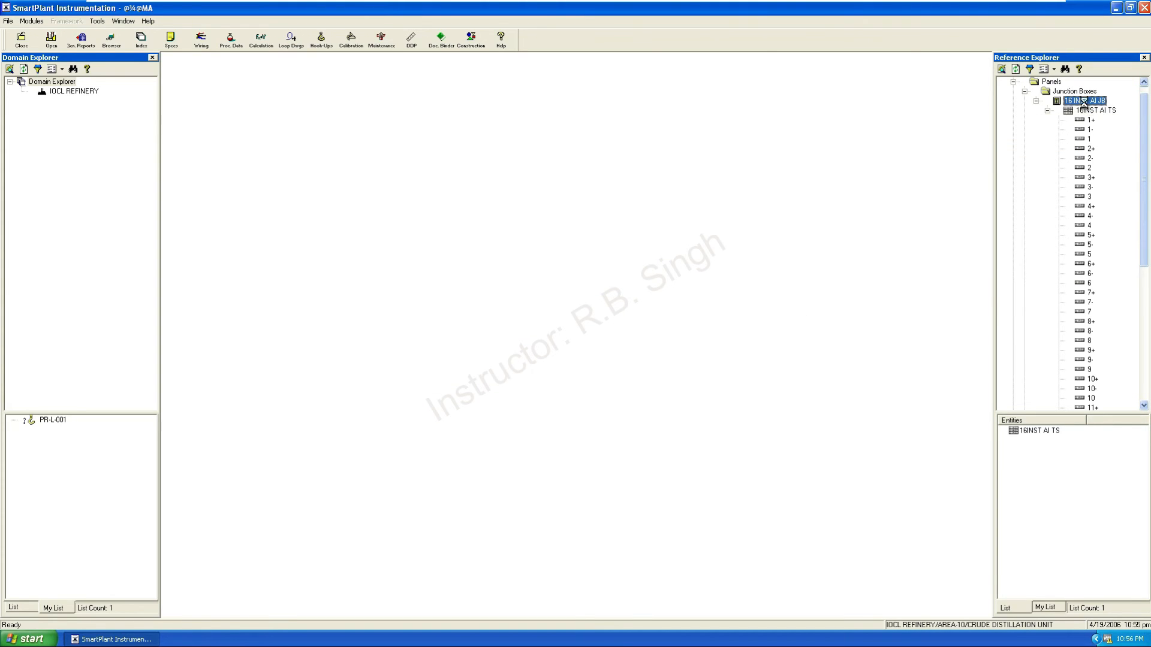
right_click(1082, 102)
mouse_move(1035, 115)
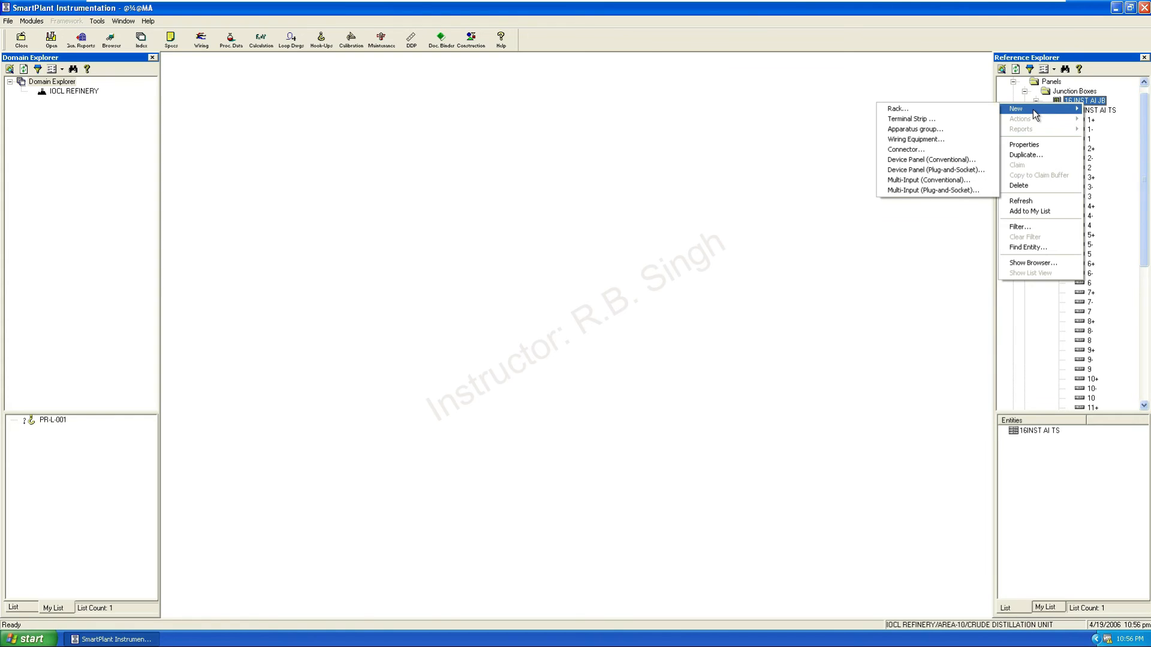
left_click(912, 118)
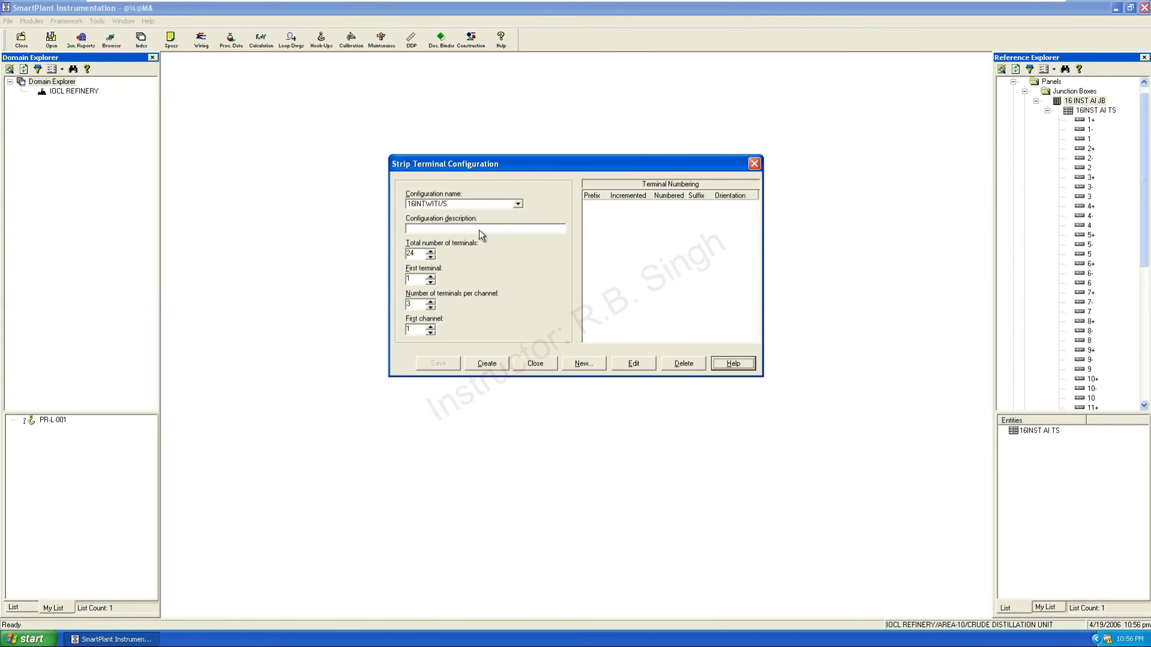
left_click(584, 363)
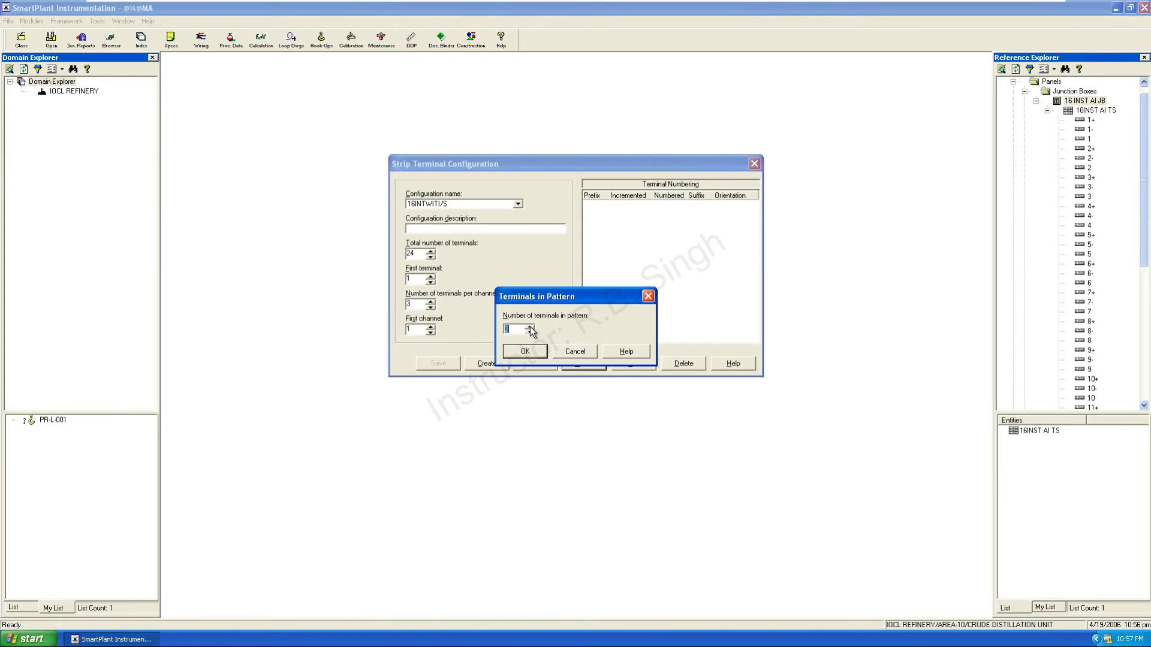
left_click(526, 351)
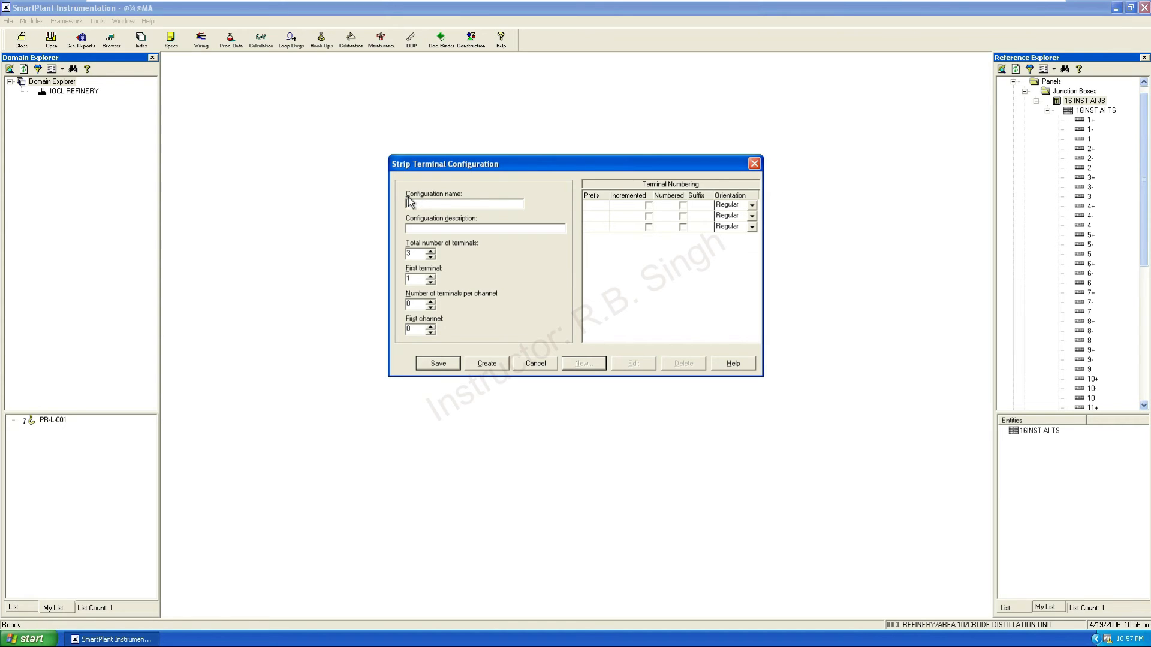
- Name the configuration 16INST AI and define numbered terminals with suffixes +, - and SH, incrementing only at the first one
type("16INST AI")
left_click(650, 204)
left_click(683, 205)
left_click(682, 216)
left_click(683, 227)
left_click(649, 205)
left_click(648, 216)
left_click(702, 206)
type("S")
key("BackSpace")
type("+SH")
left_click(649, 205)
- Set the total number of terminals to 48 and save the strip configuration
left_click(434, 364)
left_click_drag(420, 254, 392, 254)
type("8")
left_click(438, 363)
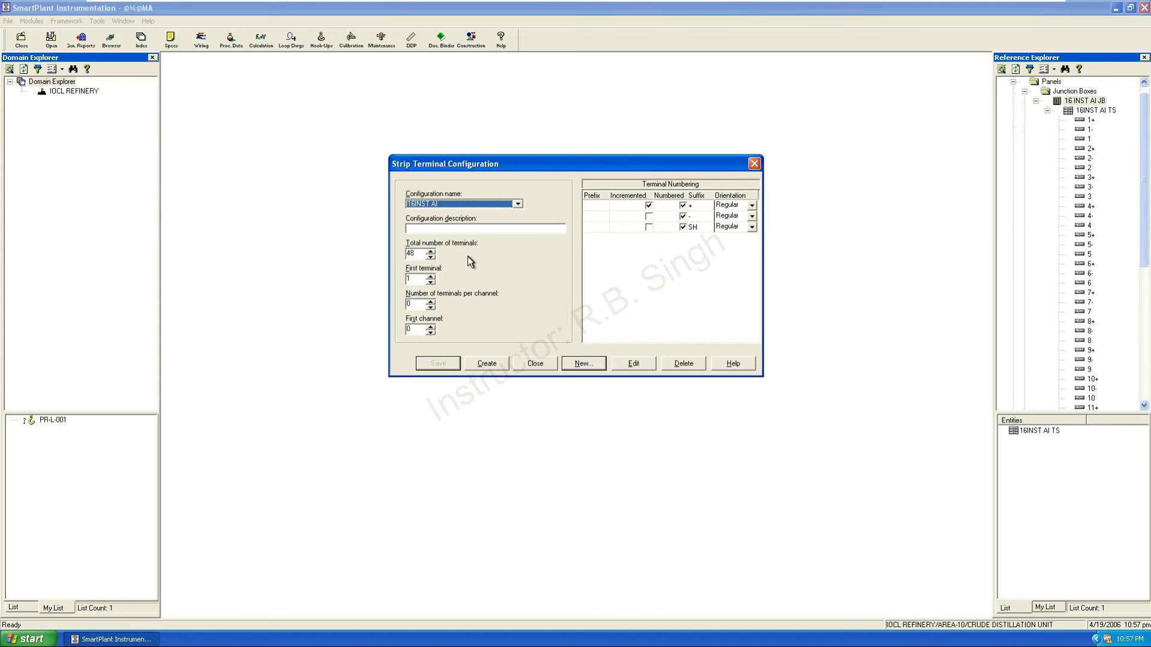
- Create the terminal strip from the 16INST AI configuration and name it 16 INS TS AI
left_click(485, 364)
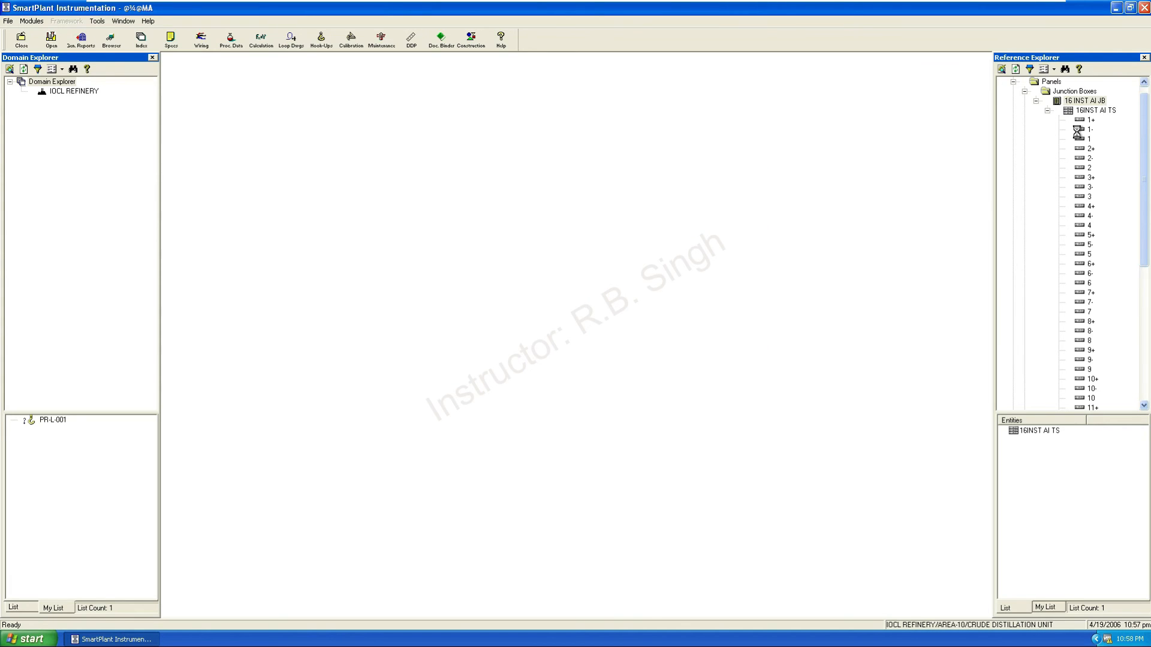
type("16 INS TS A")
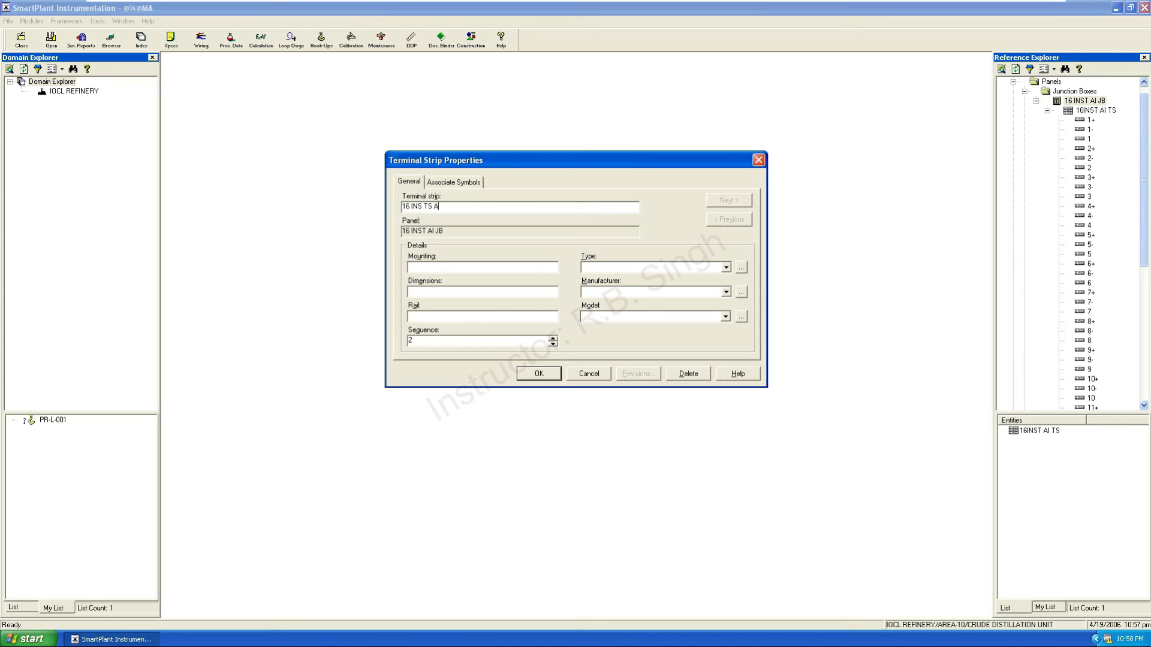
type("I")
left_click(531, 372)
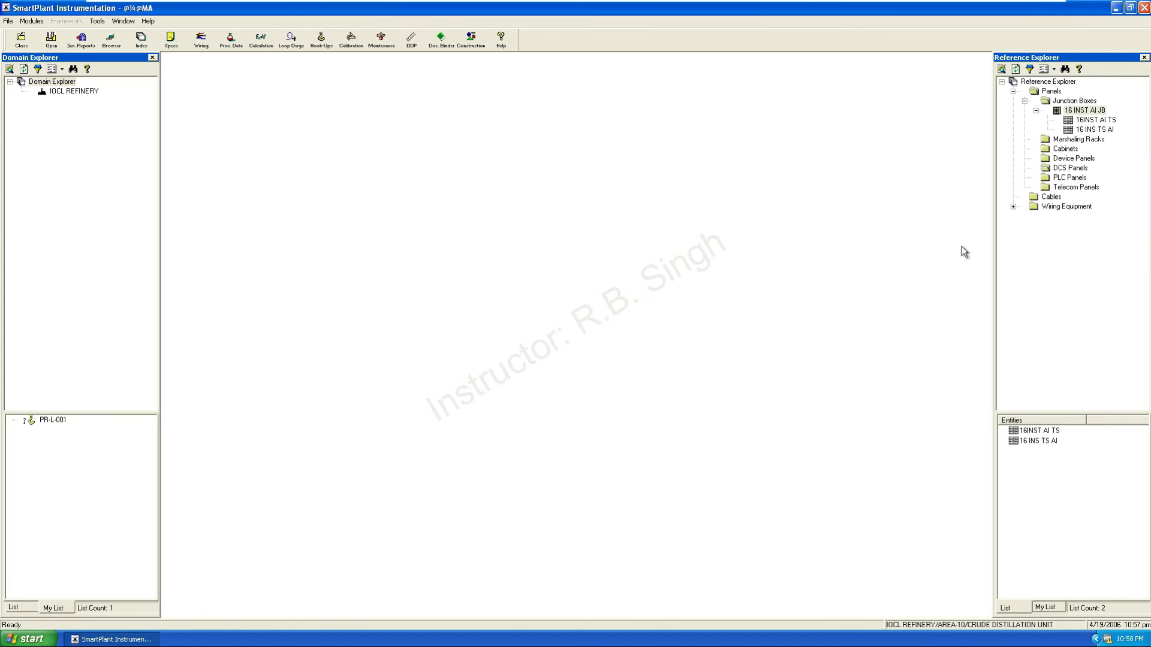
- Compare the terminal numbering of strips 16INST AI TS and 16 INS TS AI in the junction box
double_click(1068, 120)
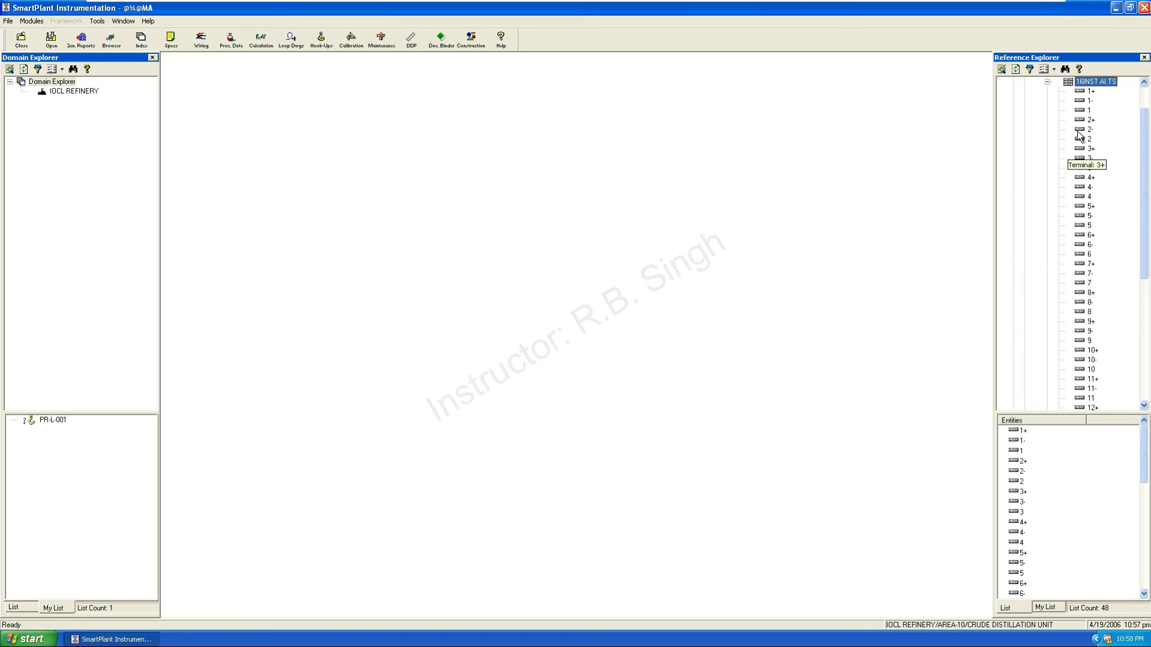
left_click(1047, 82)
left_click(1054, 82)
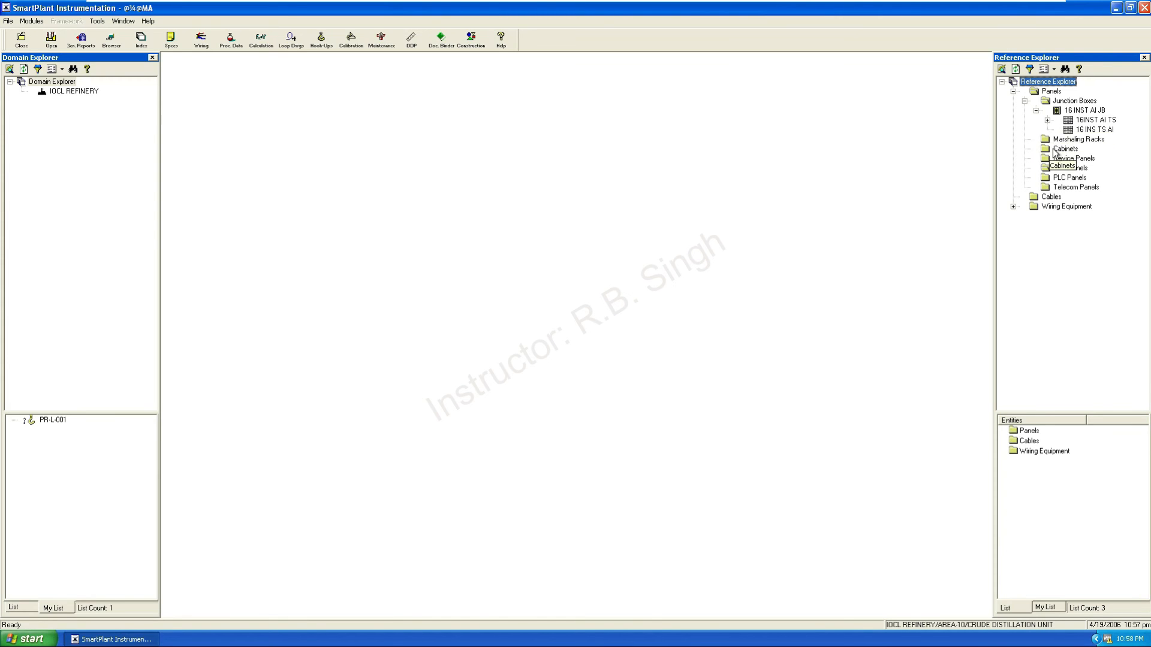
double_click(1069, 129)
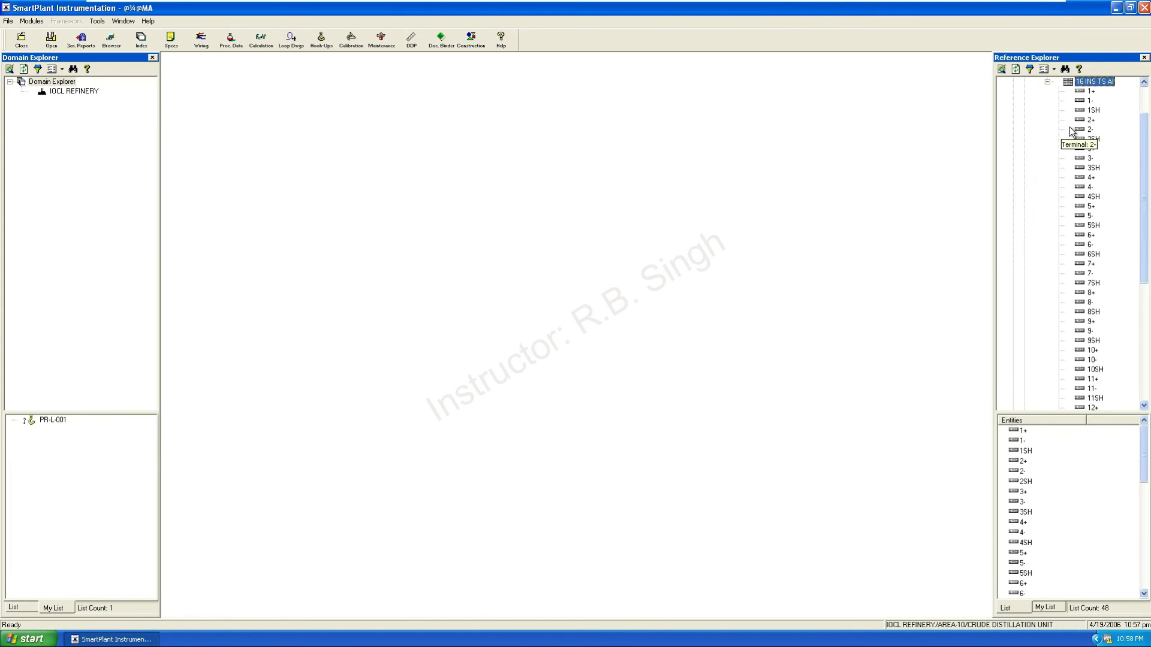
scroll(1069, 133, "up", 1)
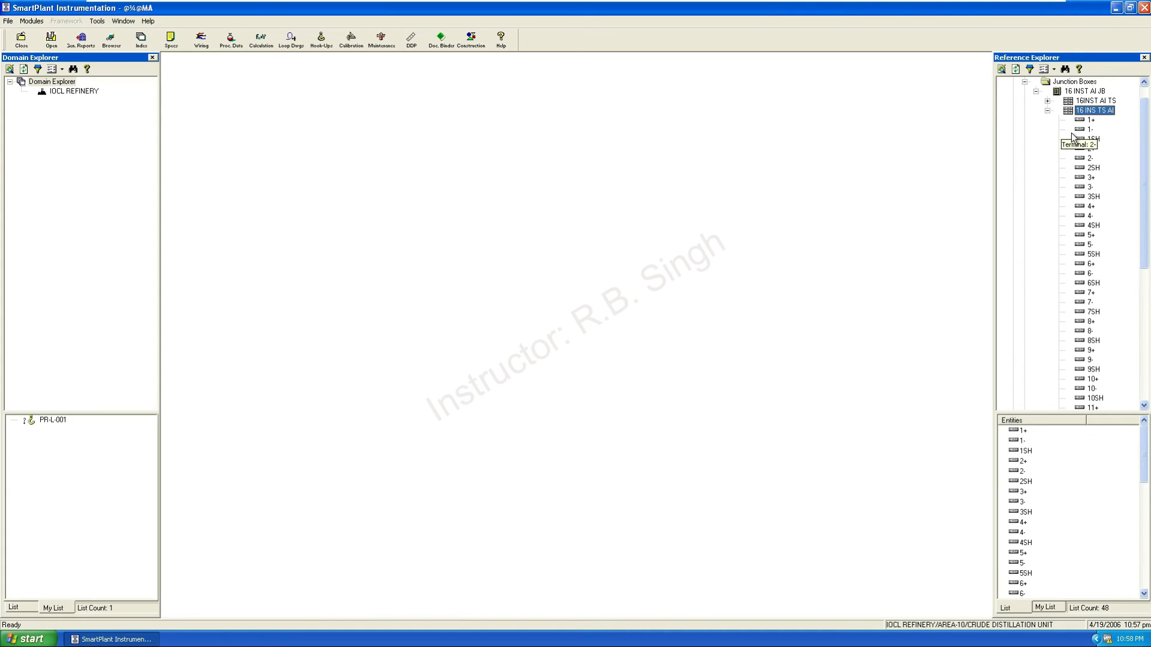
left_click(1047, 111)
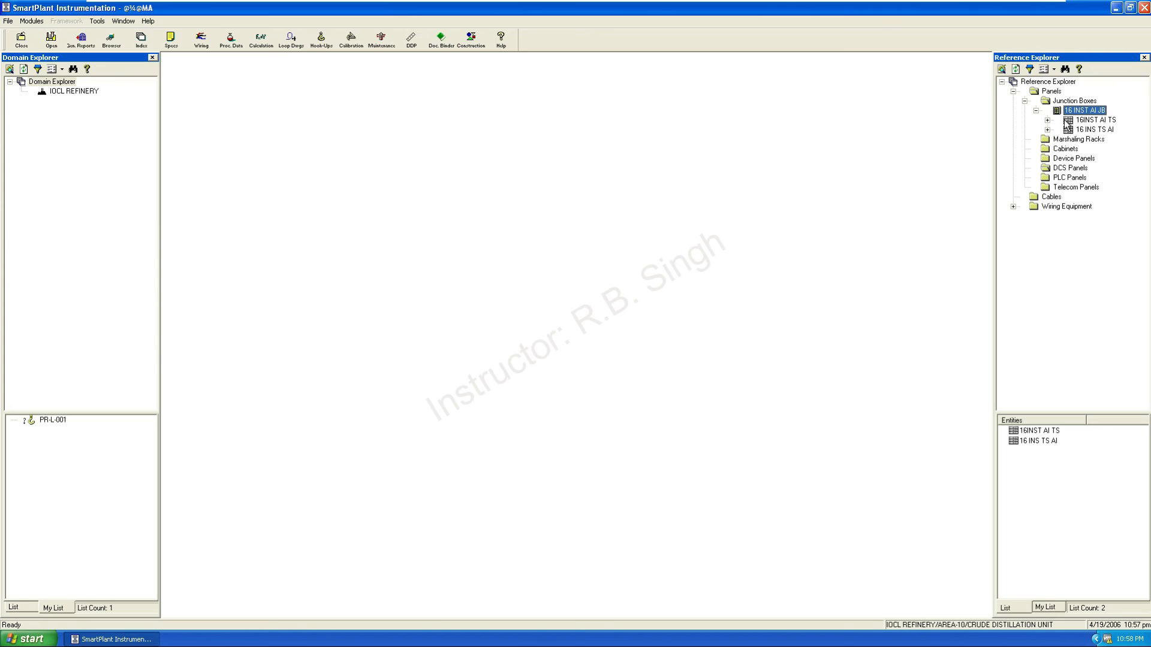
left_click(1047, 120)
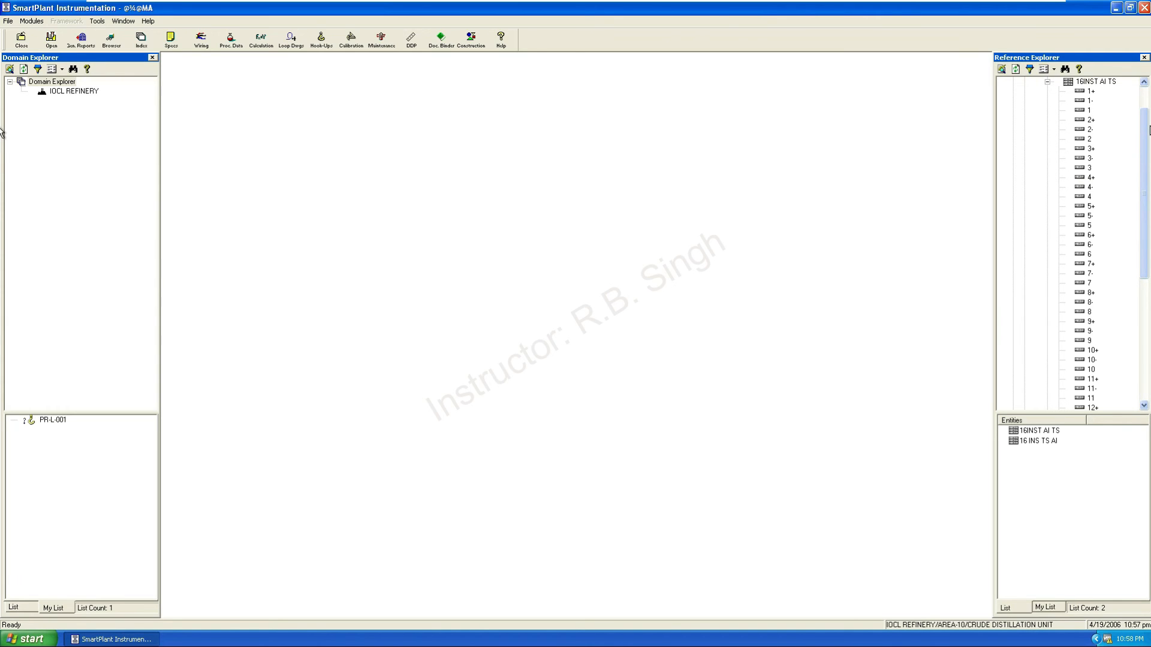
scroll(1088, 144, "up", 1)
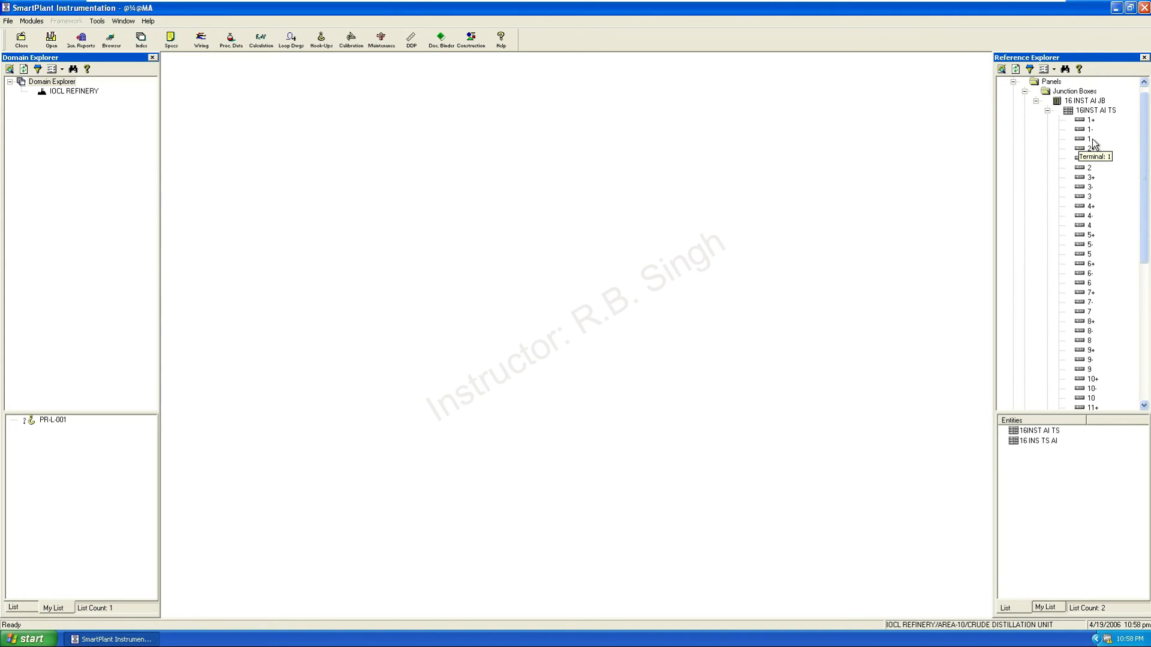
left_click(1049, 112)
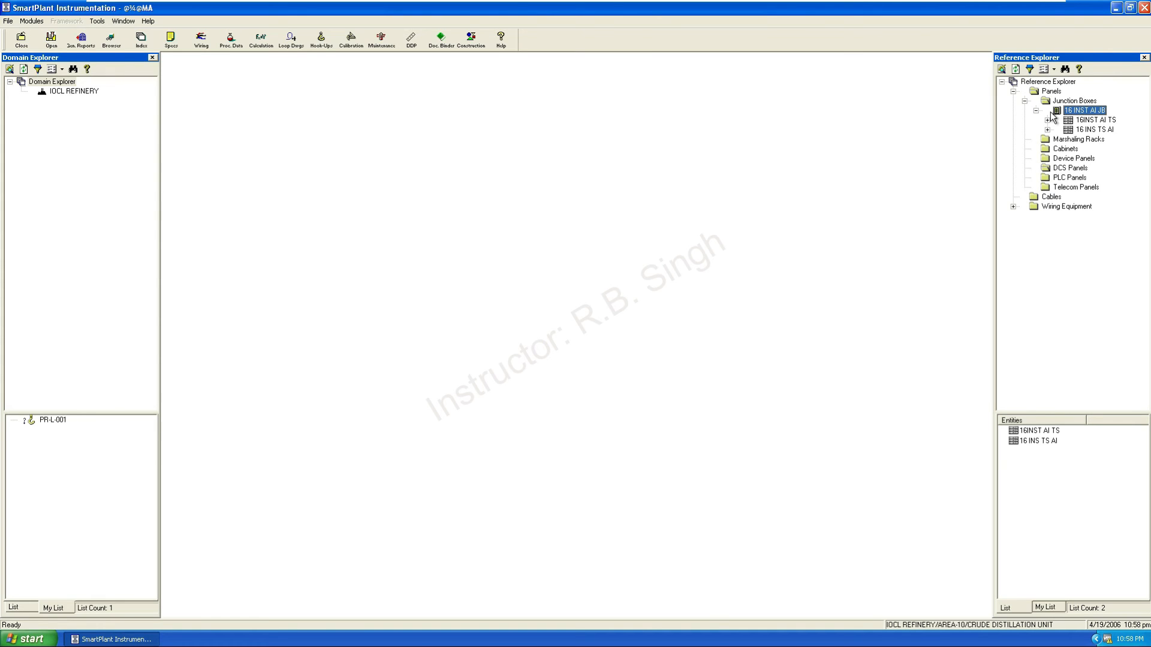
left_click(1048, 129)
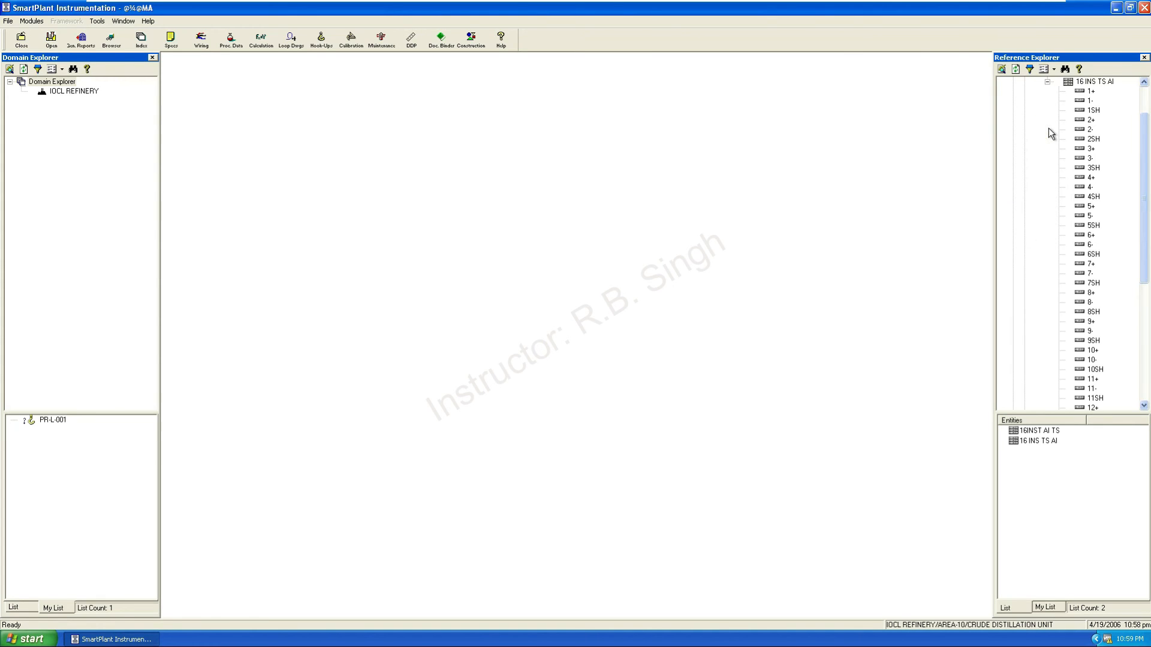
scroll(1103, 197, "up", 1)
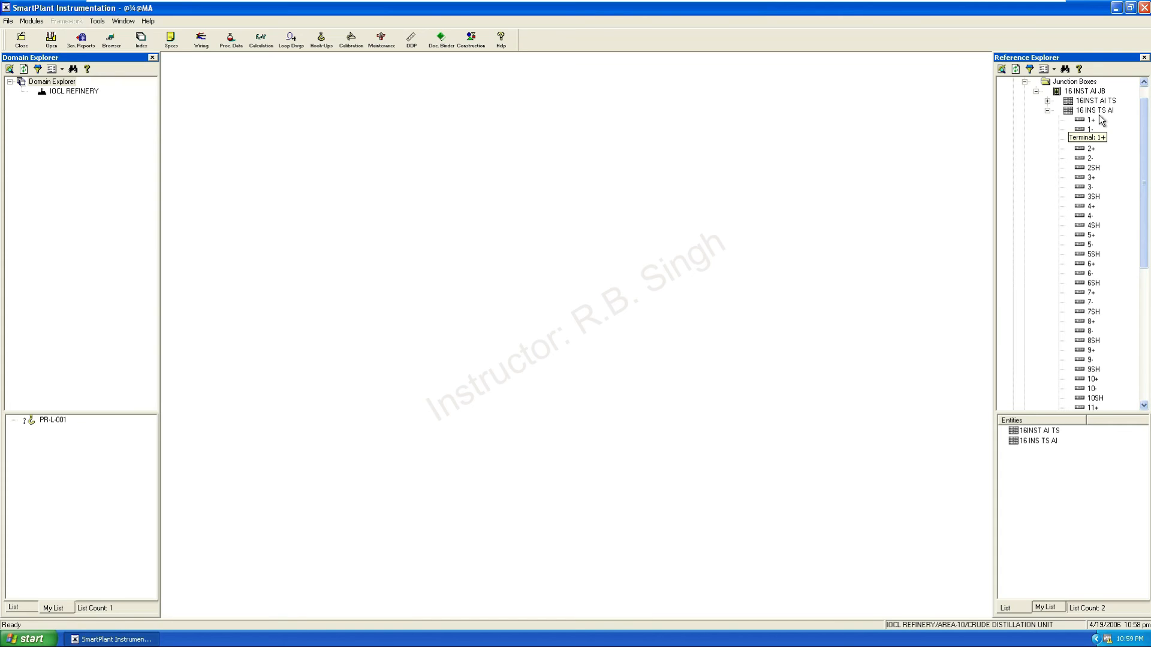
left_click(1049, 111)
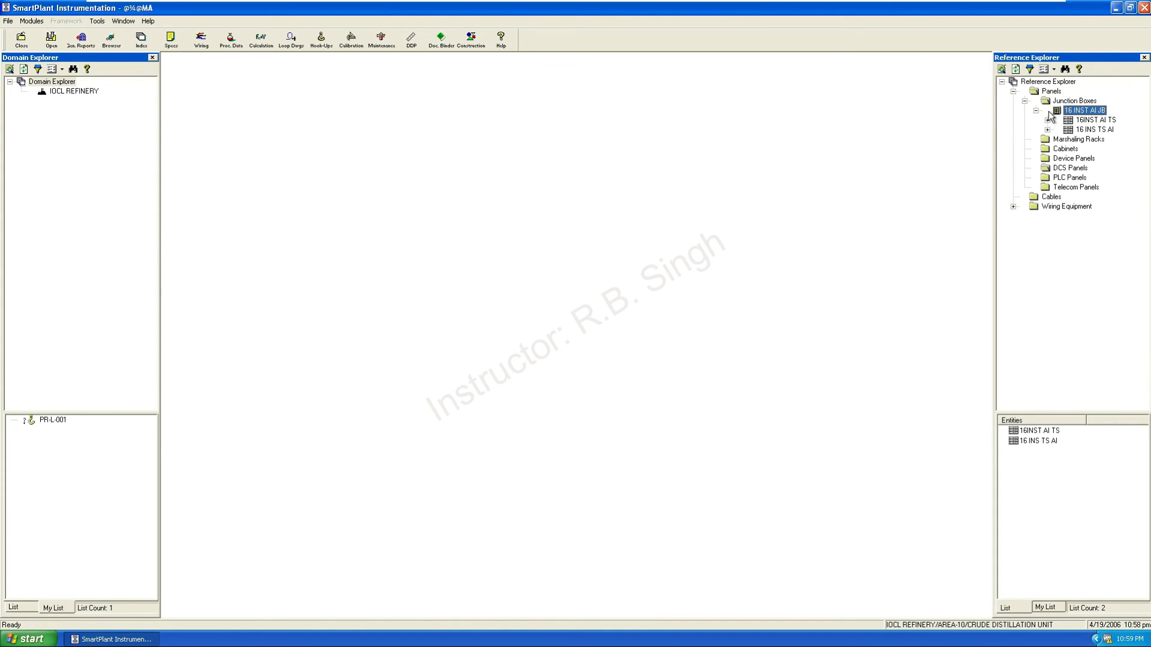
- Delete the terminal strip 16INST AI TS from junction box 16 INST AI JB, keeping only strip 16 INS TS AI
left_click(1077, 122)
right_click(1077, 121)
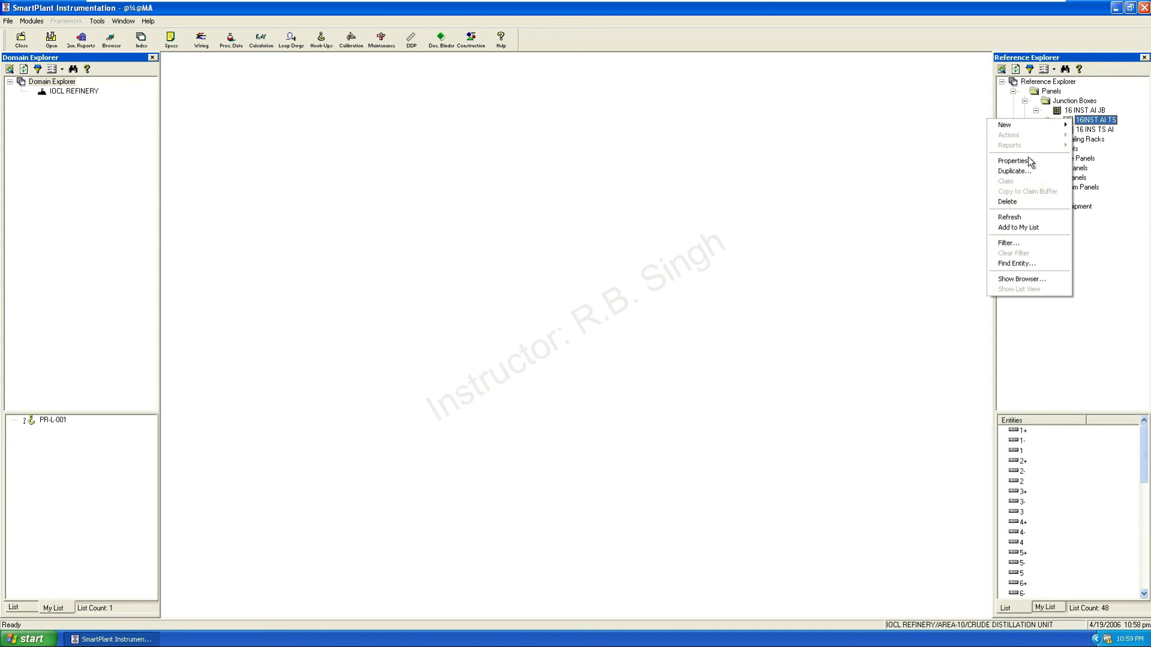
left_click(1013, 202)
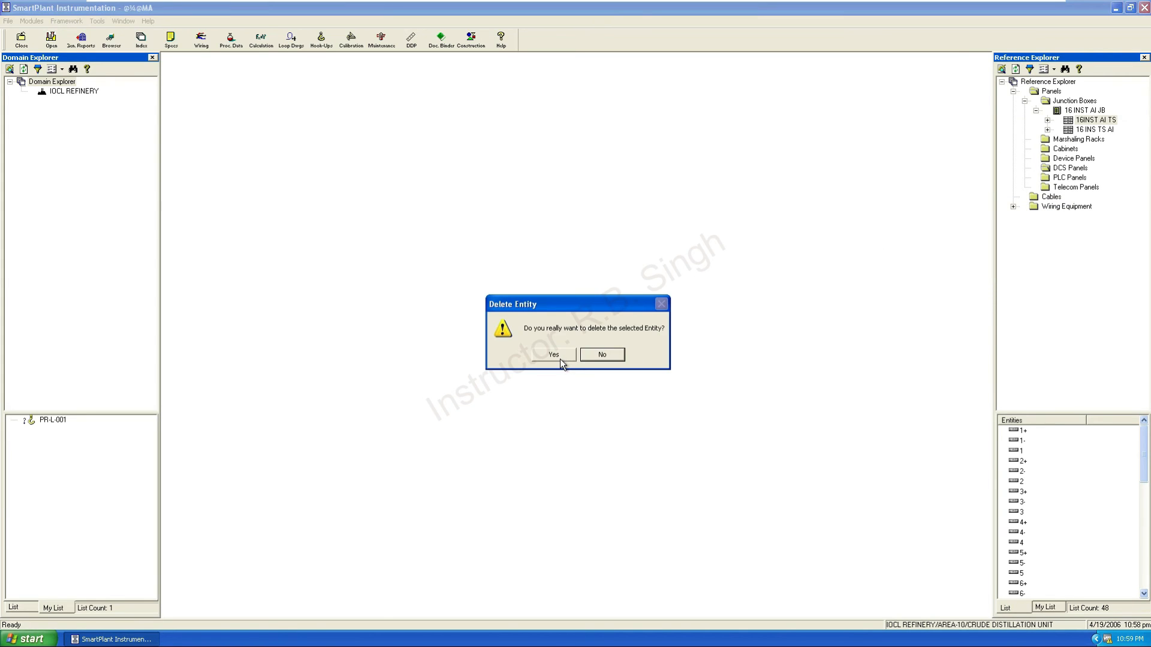
left_click(553, 355)
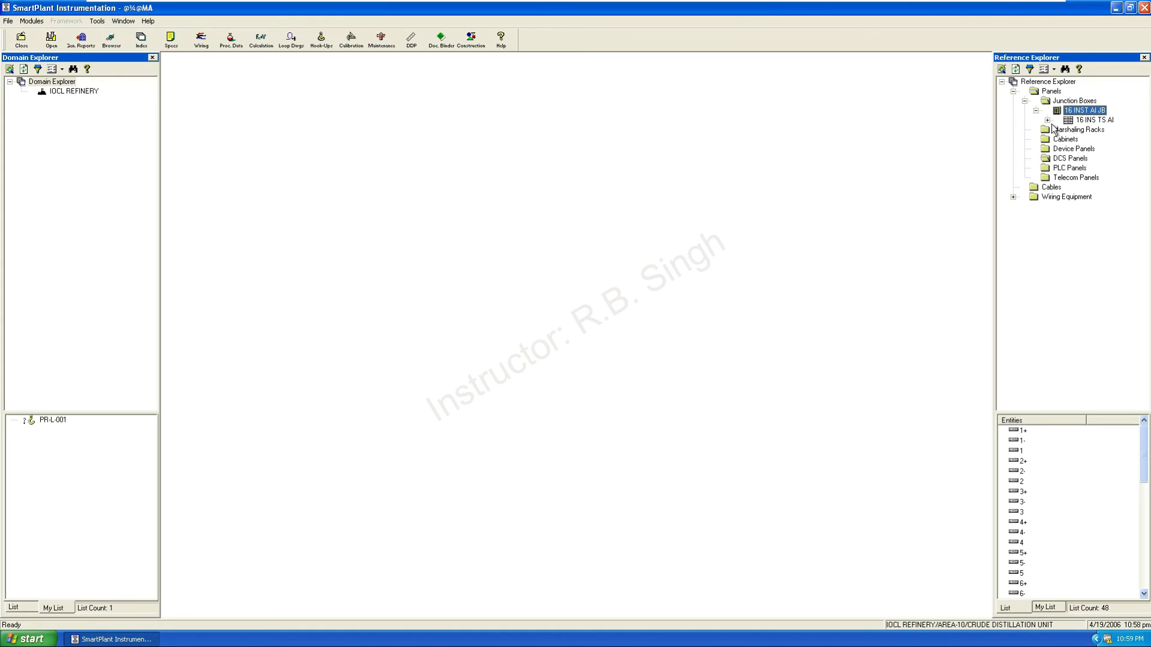
left_click(1036, 111)
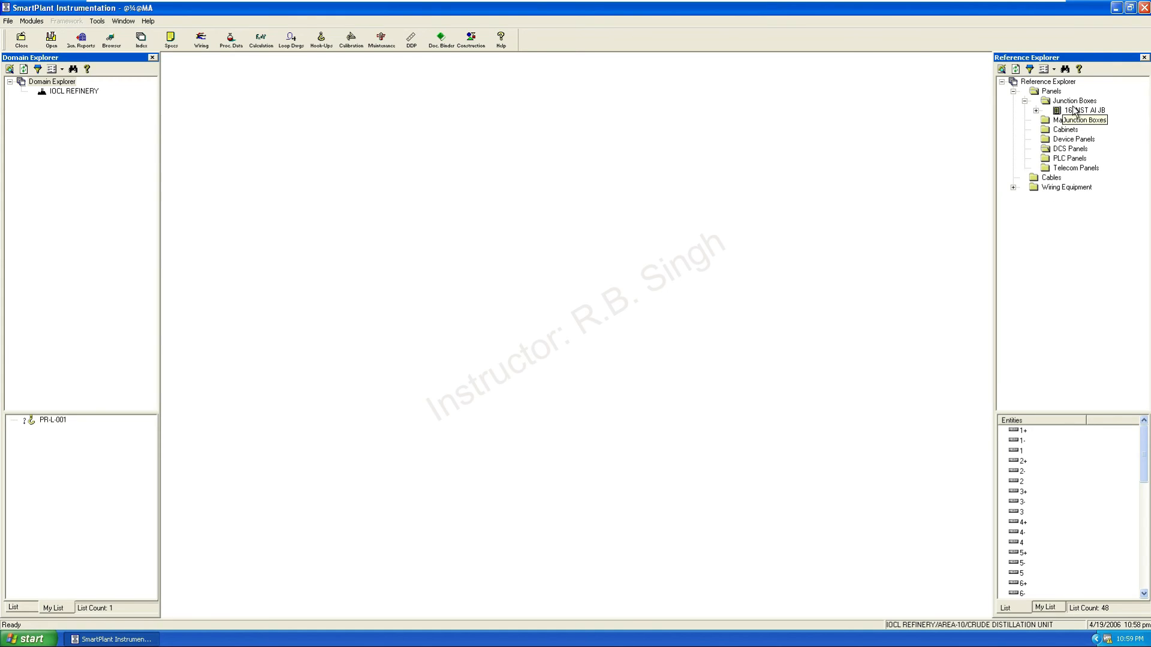
right_click(1074, 112)
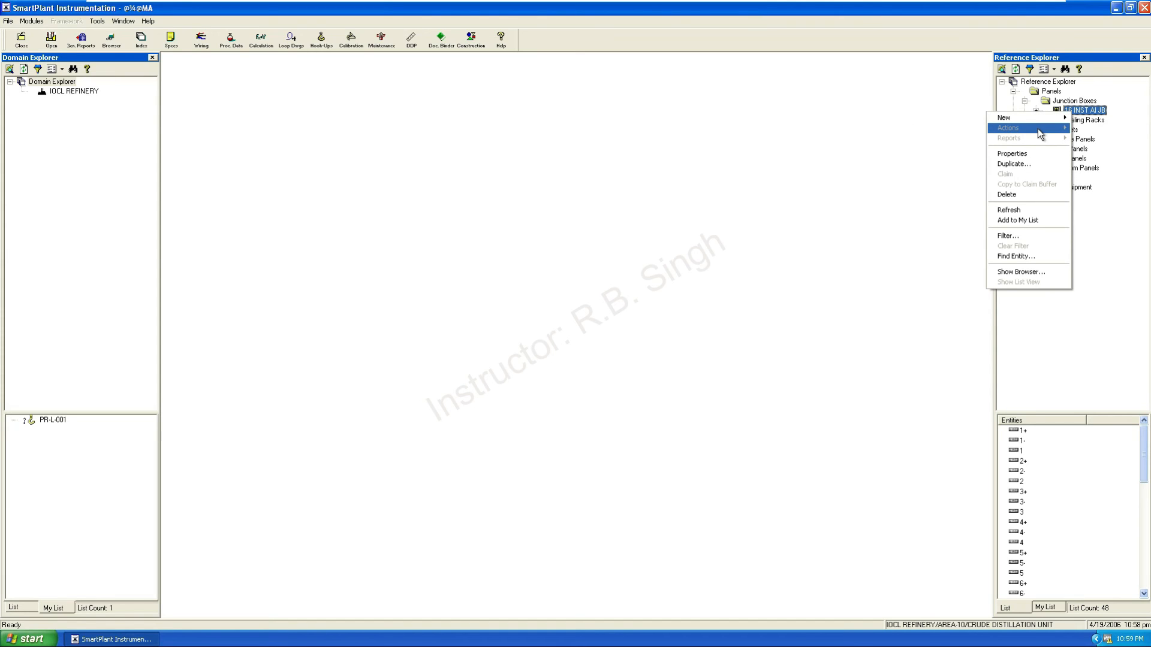
left_click(1112, 204)
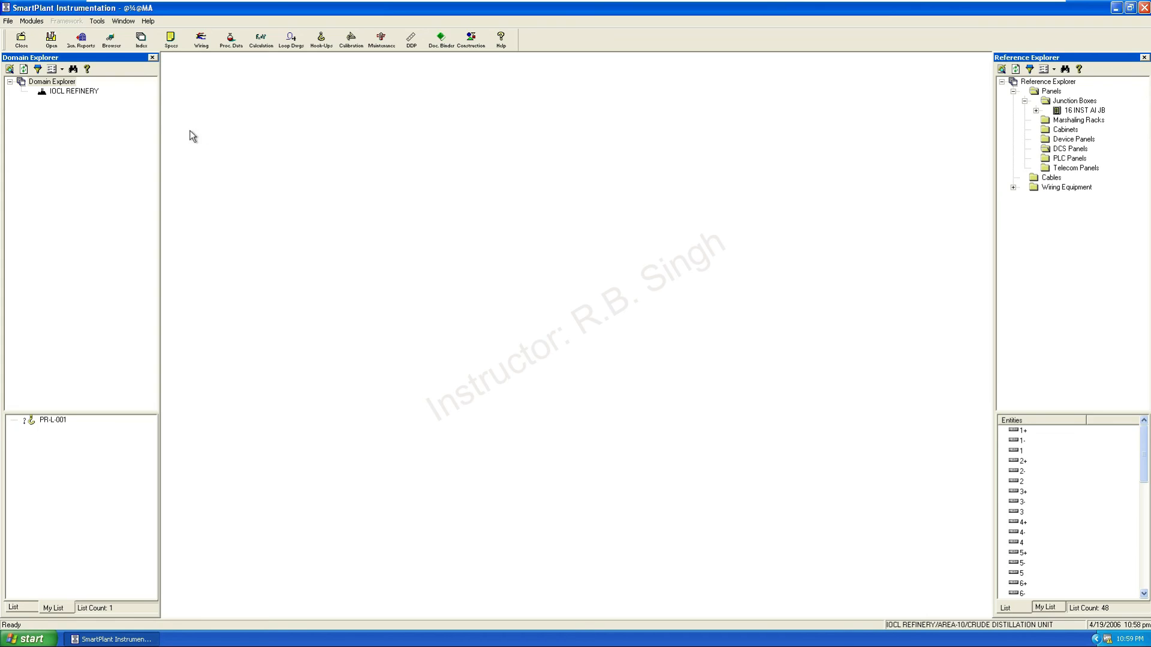
- Review the full terminal numbering of strip 16 INS TS AI in junction box 16 INST AI JB
left_click(1036, 111)
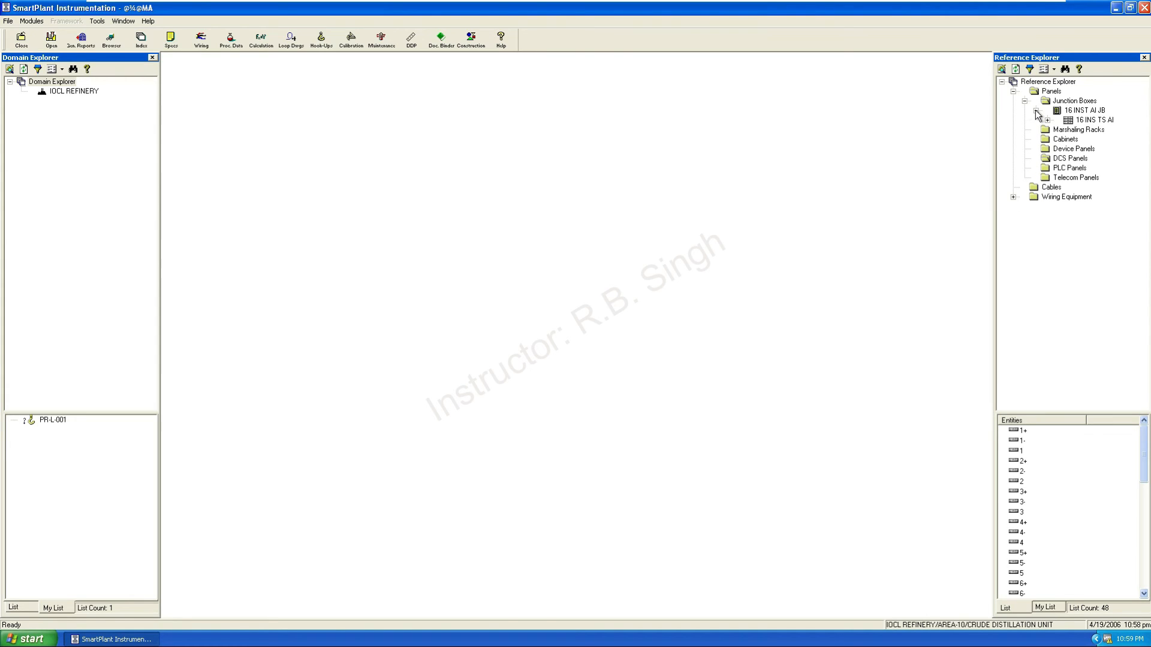
double_click(1062, 123)
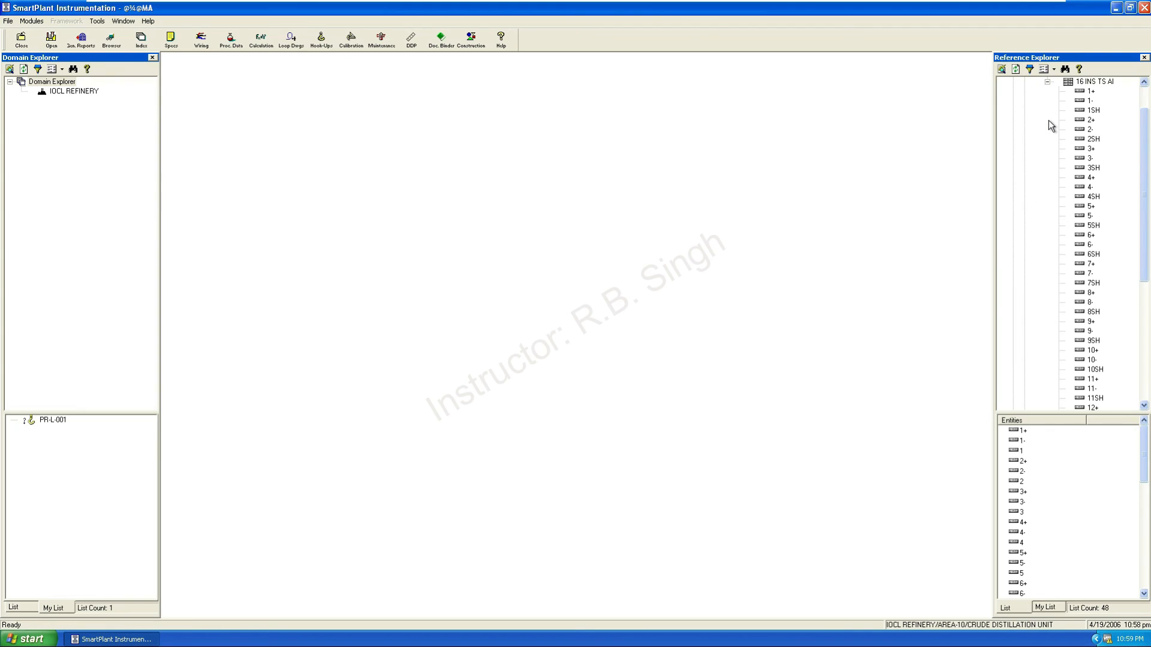
scroll(1094, 226, "up", 1)
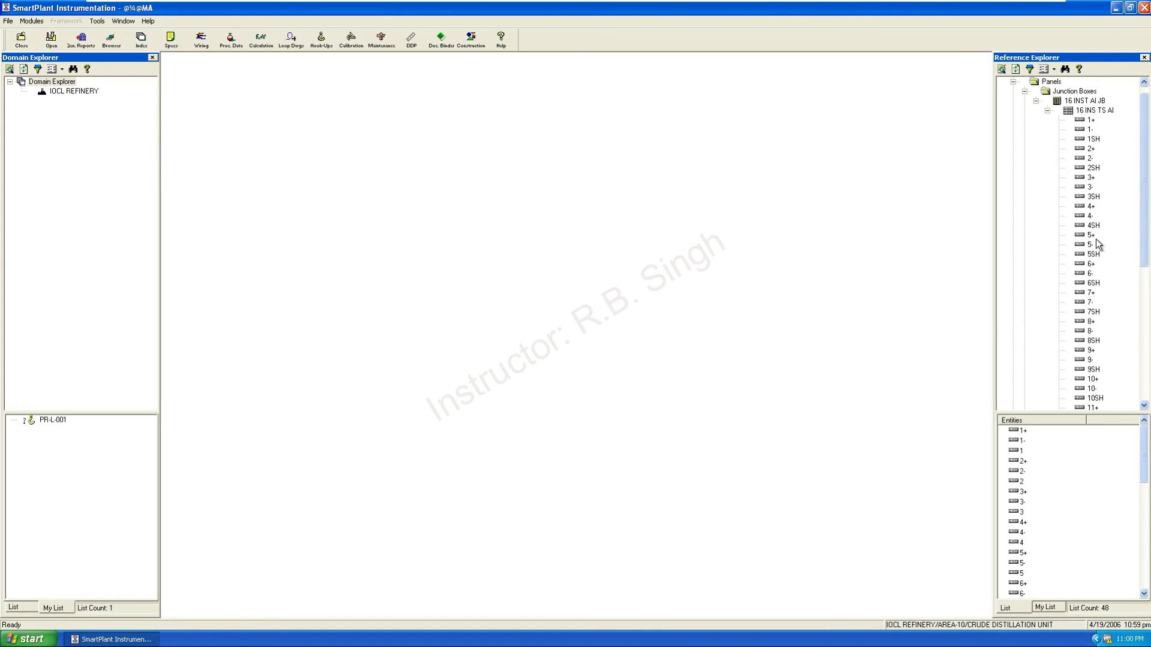
scroll(1096, 238, "down", 3)
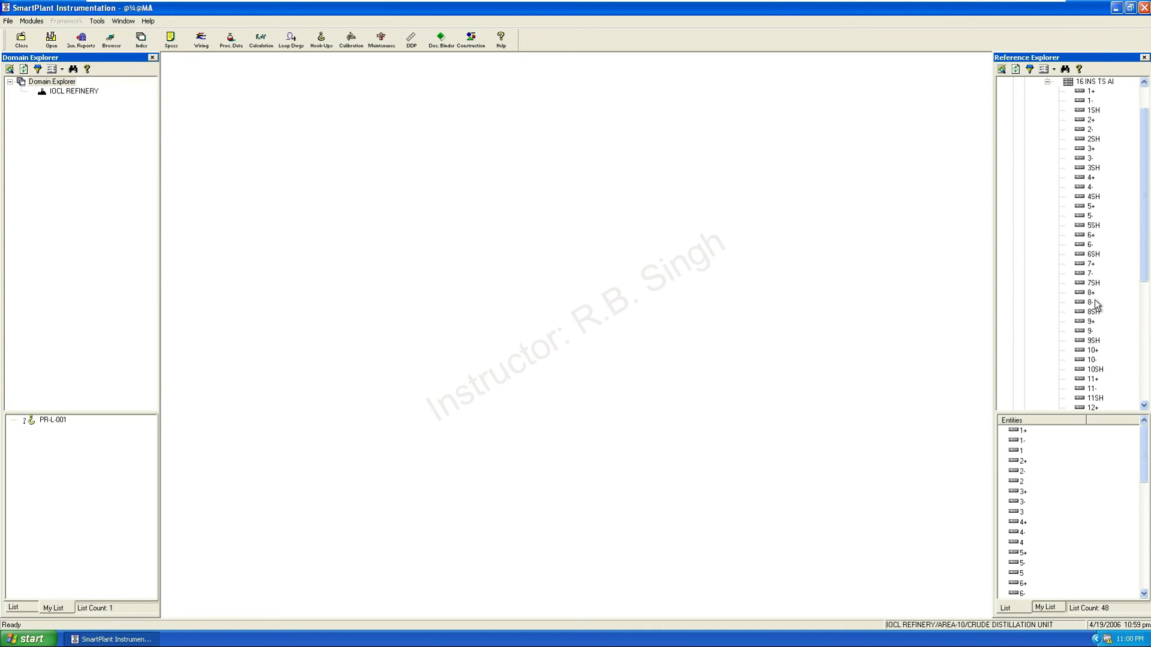
scroll(1103, 336, "down", 2)
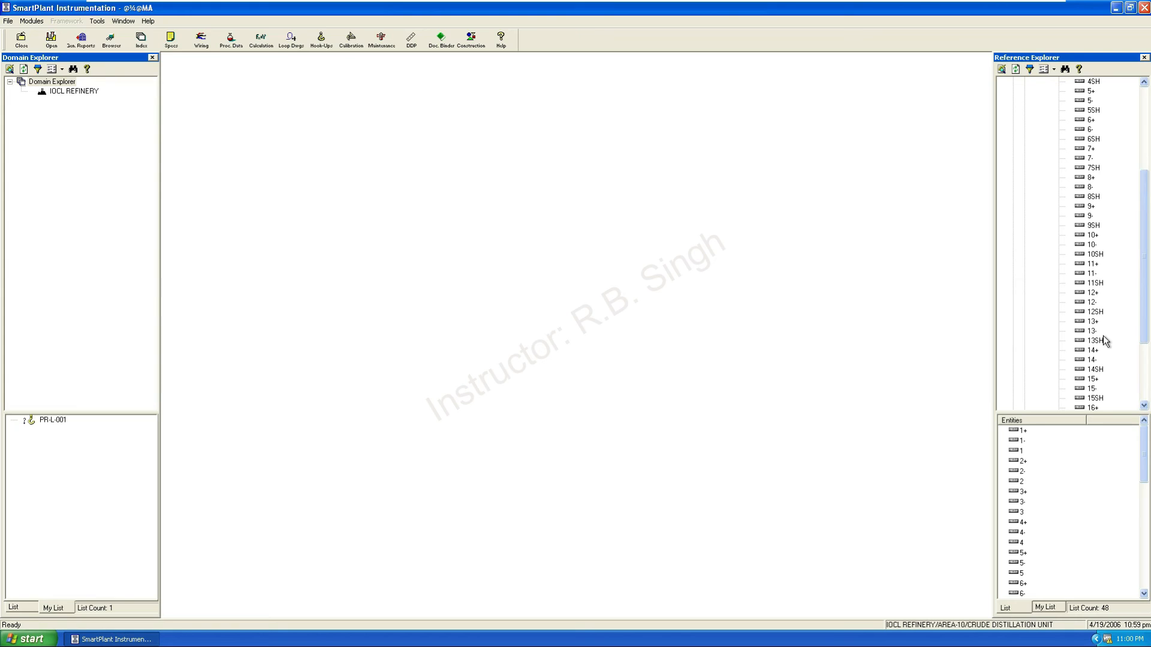
scroll(1103, 339, "down", 2)
scroll(1103, 336, "up", 5)
scroll(1092, 221, "up", 3)
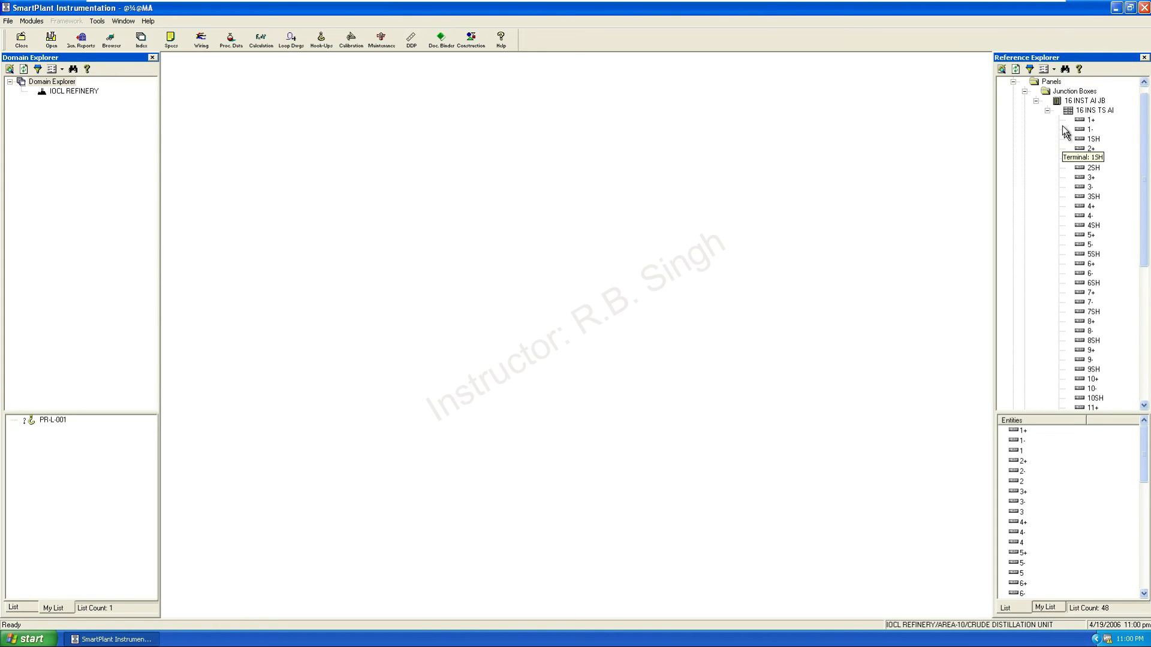
left_click(1047, 118)
left_click(1047, 112)
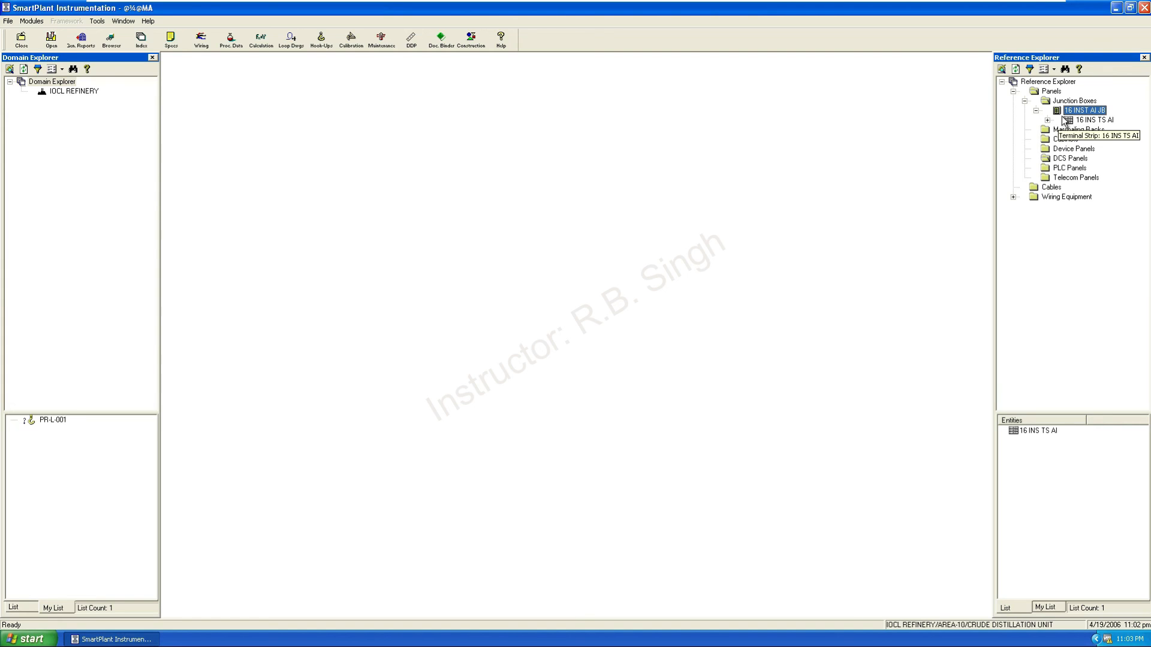
left_click(1035, 111)
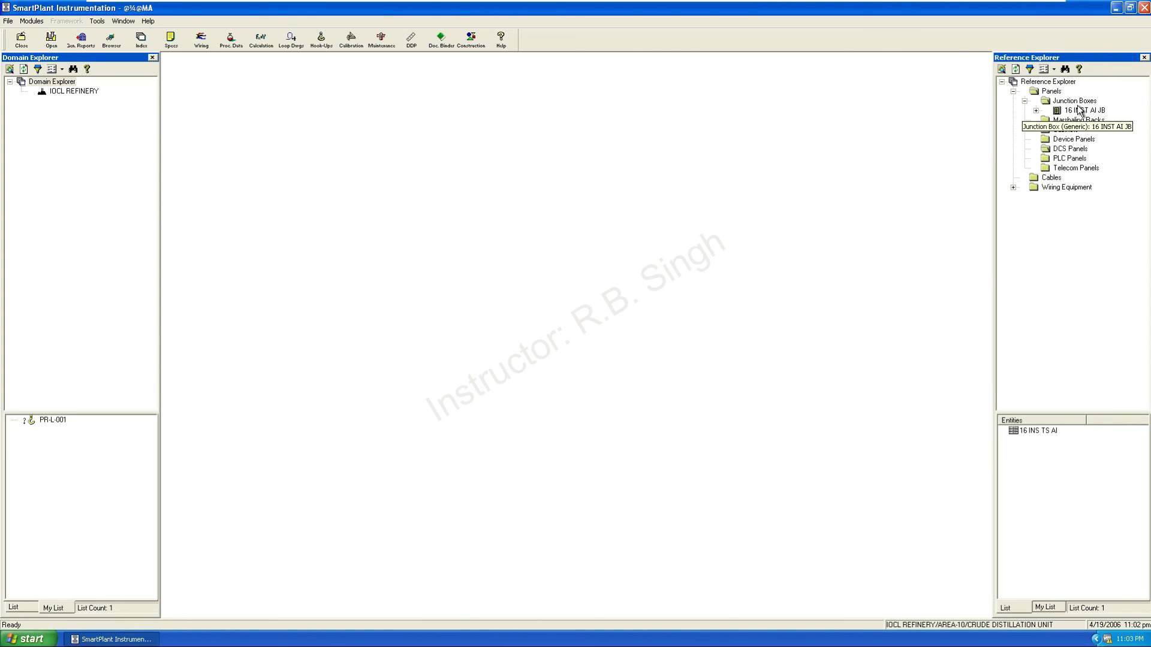
- Create a second generic reference junction box named 24 DI JB
right_click(1074, 102)
mouse_move(1029, 112)
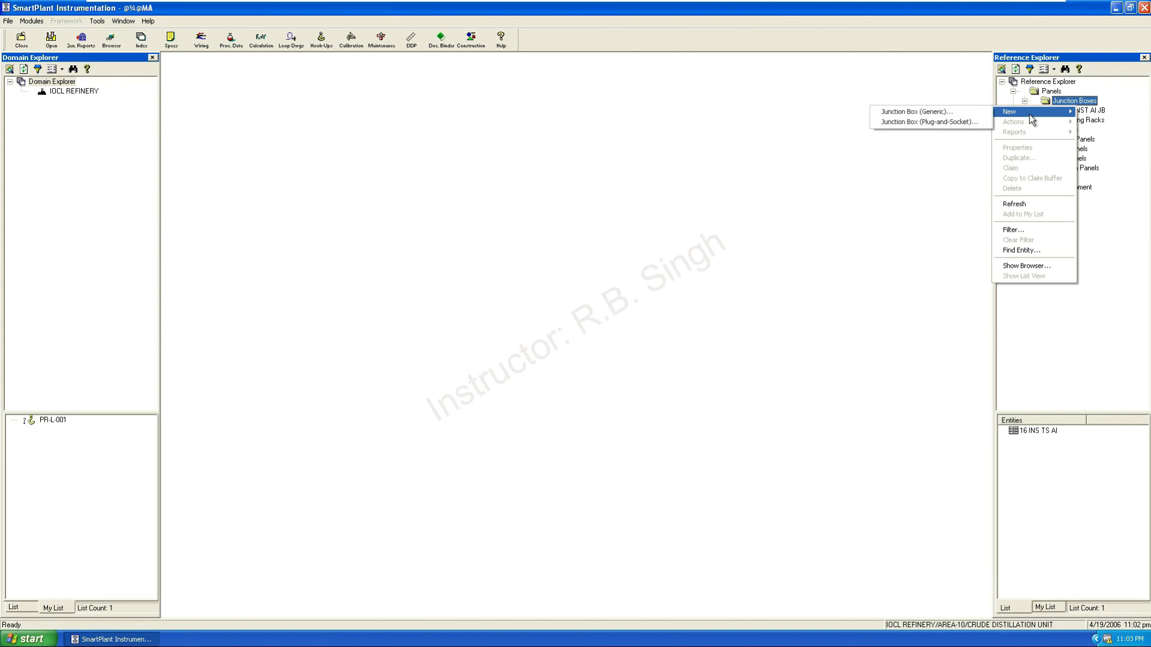
left_click(920, 110)
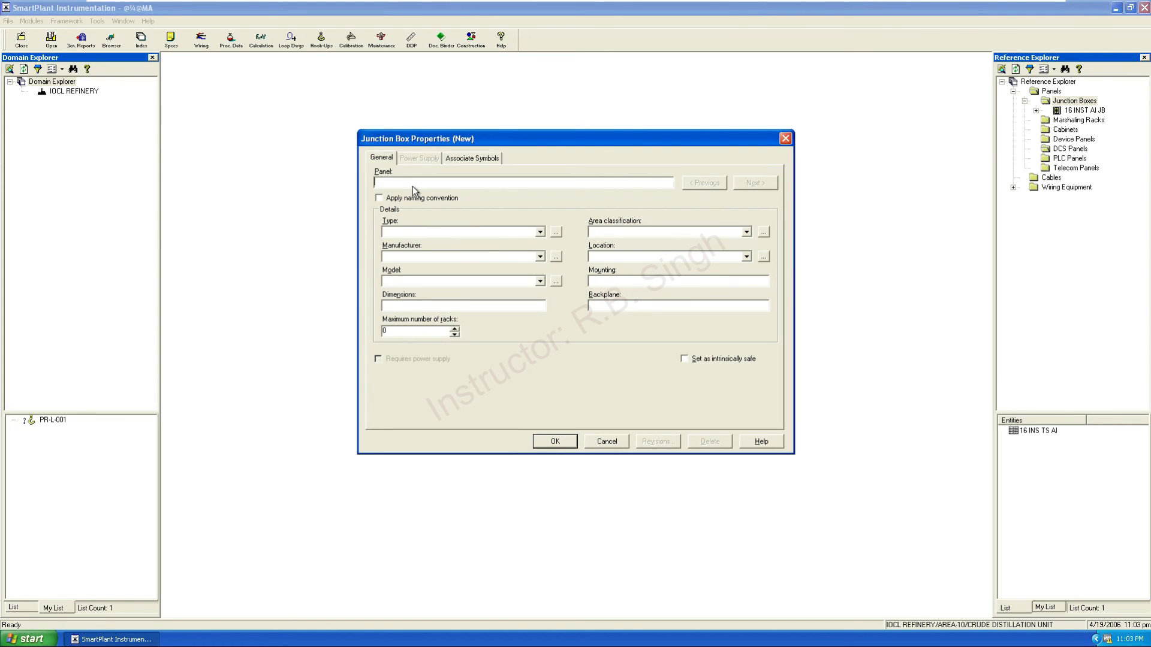
type("24 DI JB")
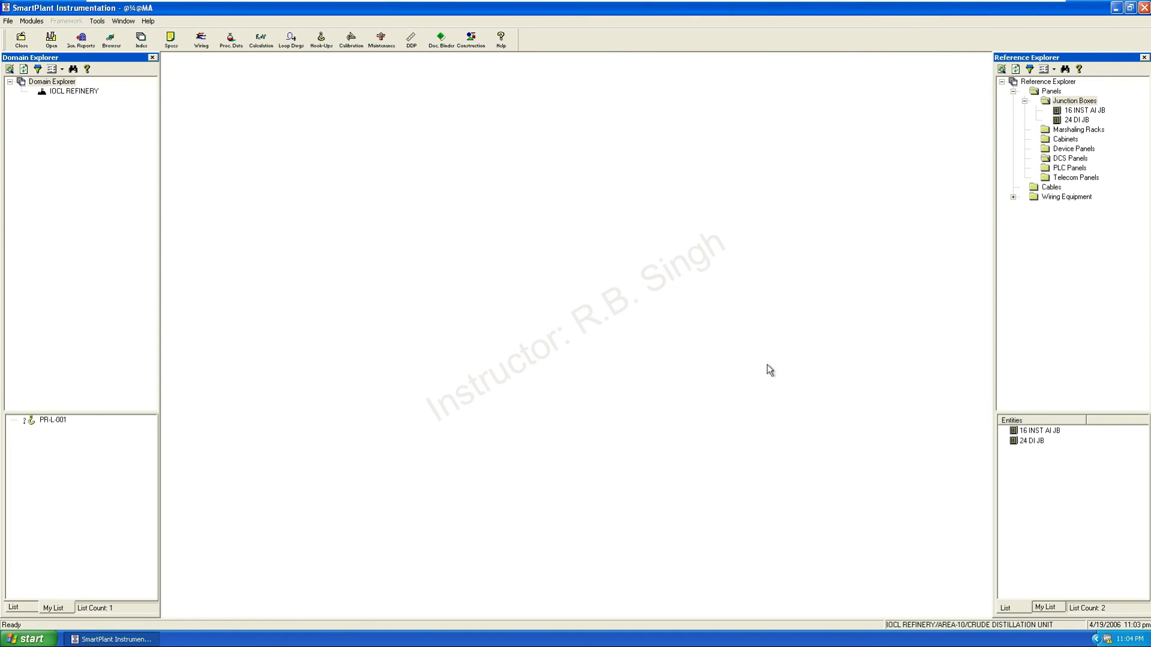
- Begin a terminal strip in 24 DI JB with a new strip configuration using two terminals in the pattern
left_click(1073, 121)
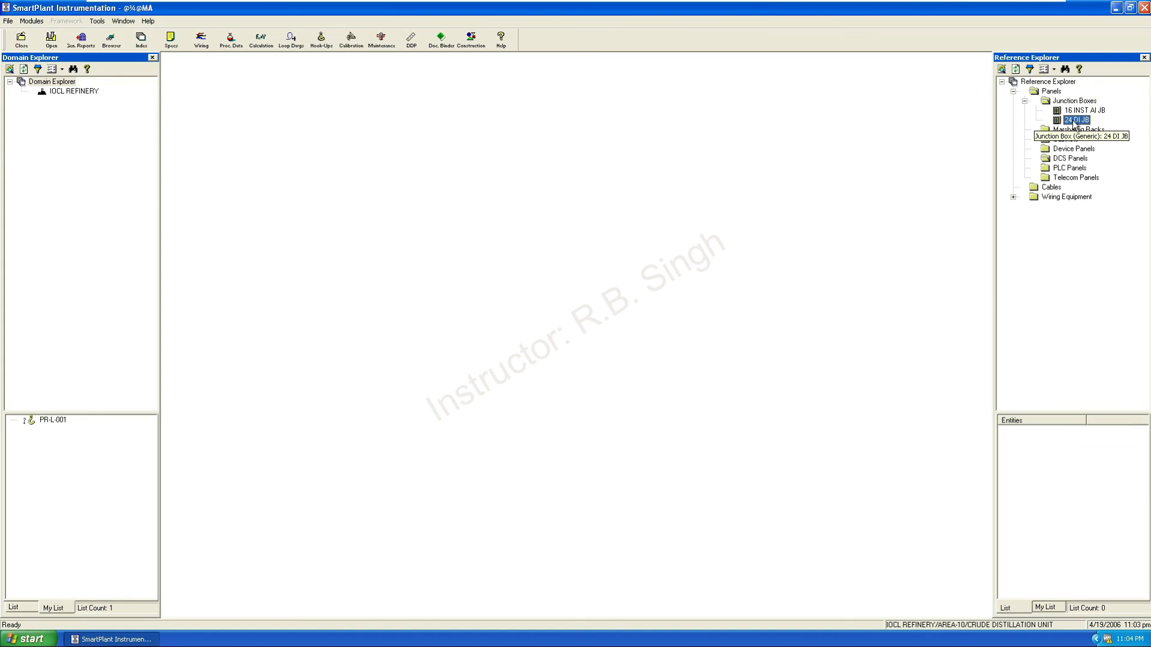
right_click(1072, 122)
mouse_move(1023, 124)
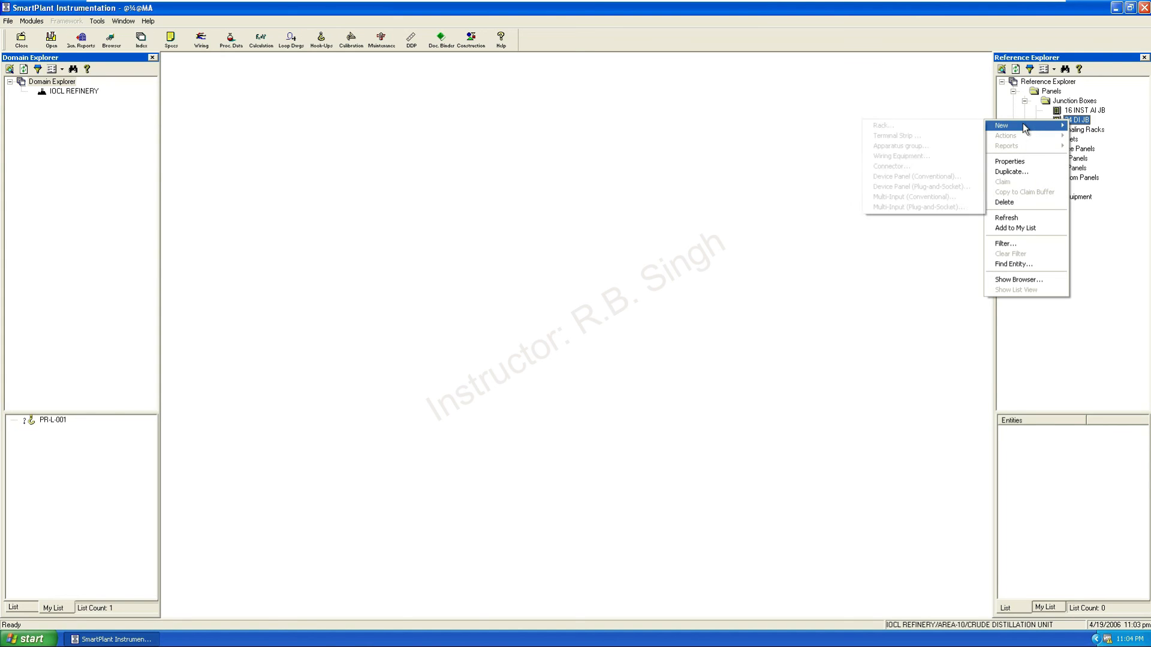
left_click(893, 136)
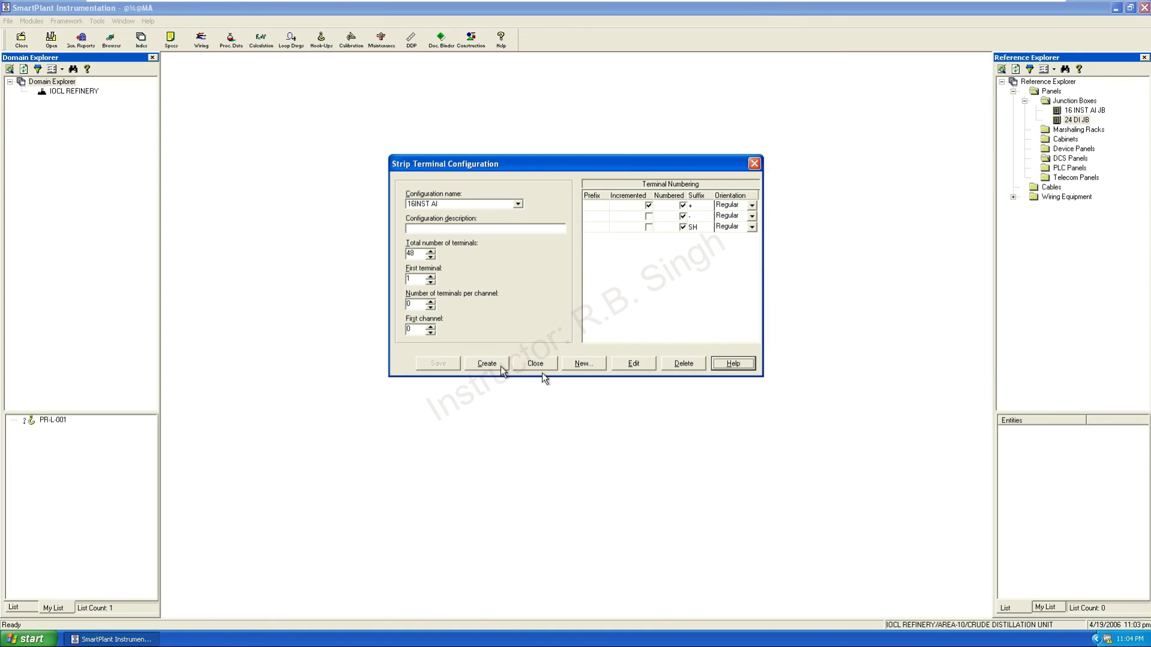
left_click(581, 364)
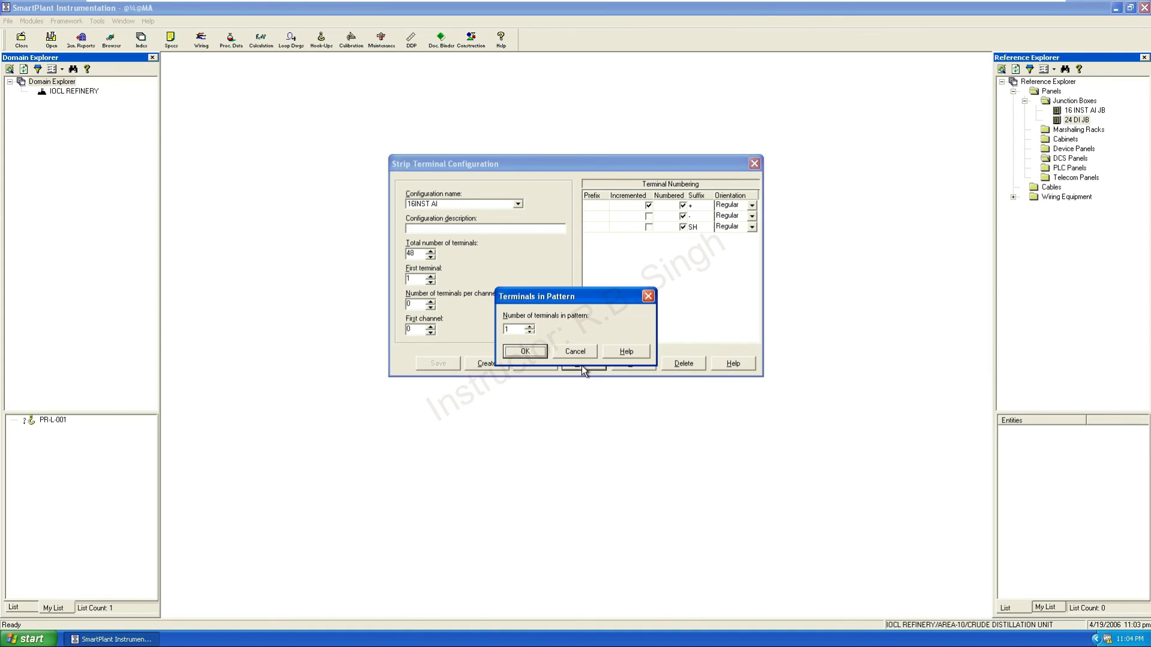
left_click(529, 332)
left_click(530, 329)
left_click(527, 351)
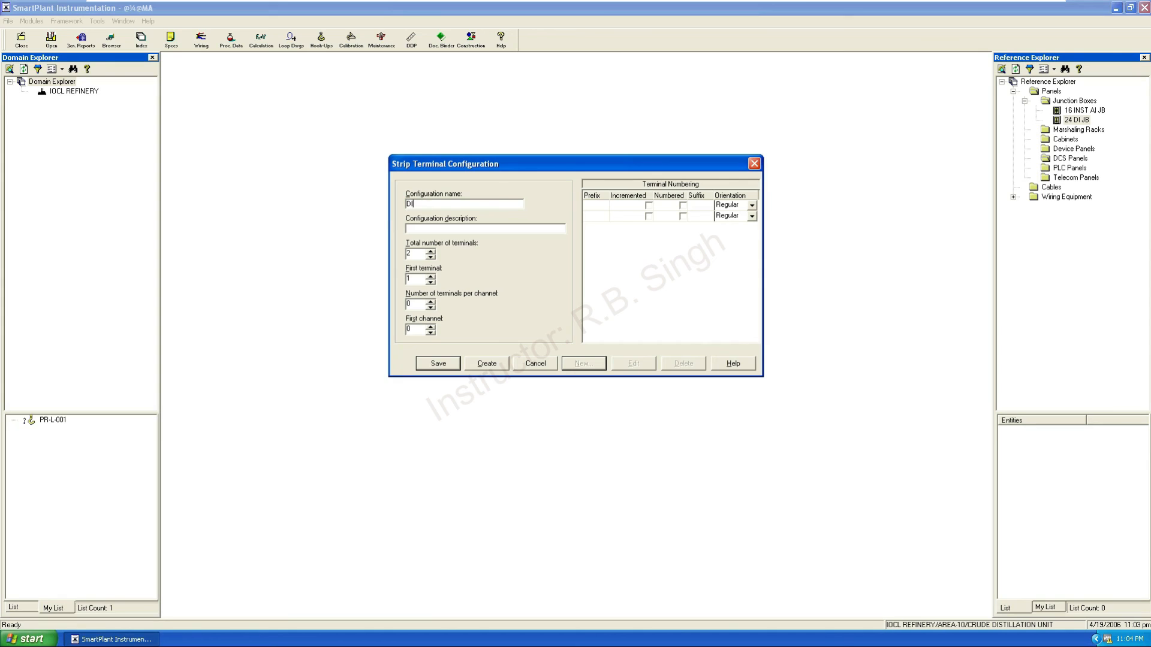
- Name the configuration DI INST TS, set 48 terminals in total, number both pattern terminals and save it
type("DI INST TS")
left_click(416, 255)
type("2")
type("8")
left_click(682, 205)
left_click(682, 216)
left_click(709, 205)
type("+")
left_click(437, 364)
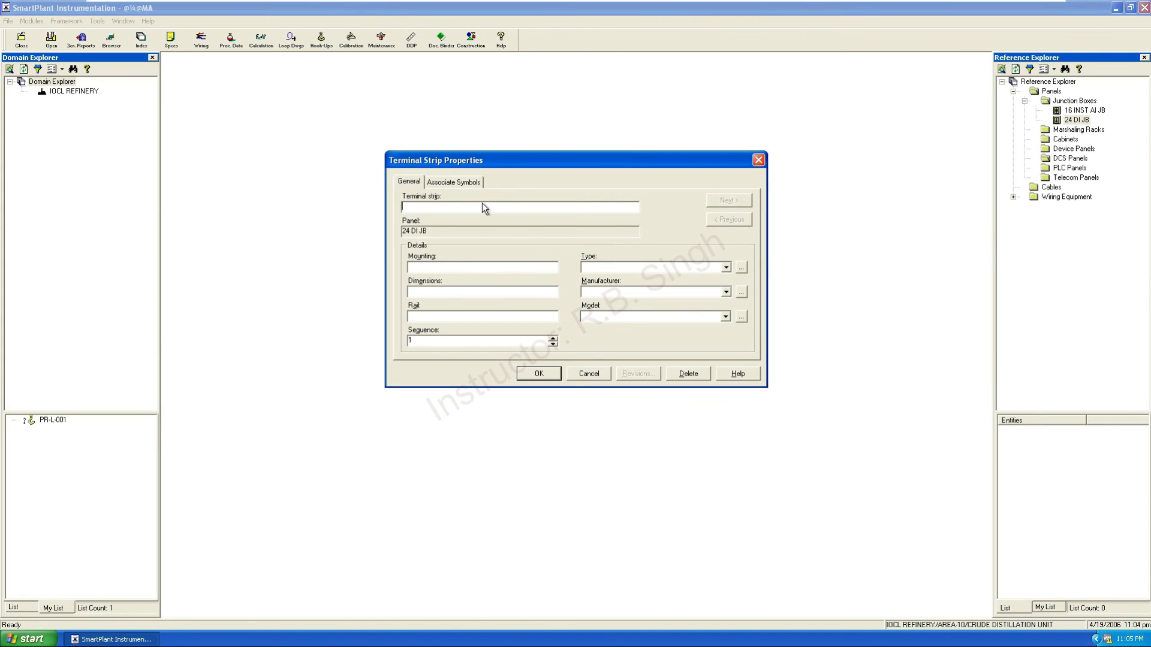
- Name the new terminal strip of junction box 24 DI JB as DI INST TS and accept its properties
type("DI INST TD")
key("BackSpace")
key("BackSpace")
type("S")
left_click(539, 374)
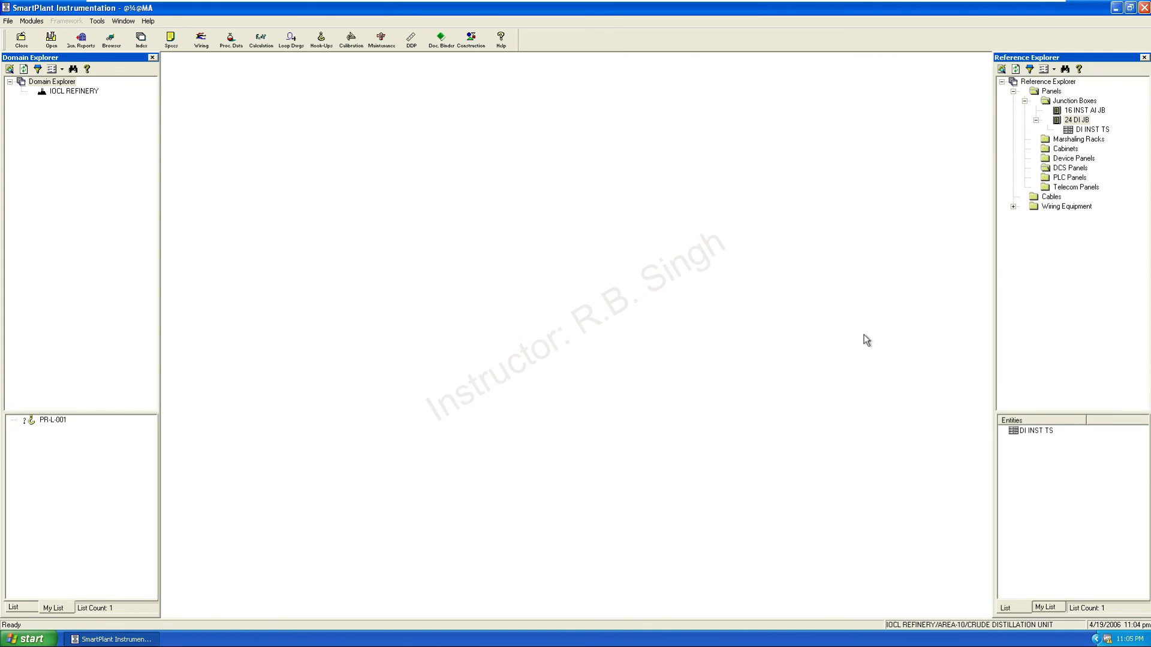
- Check the terminal numbering of strip DI INST TS in junction box 24 DI JB from first to last terminal
double_click(1066, 131)
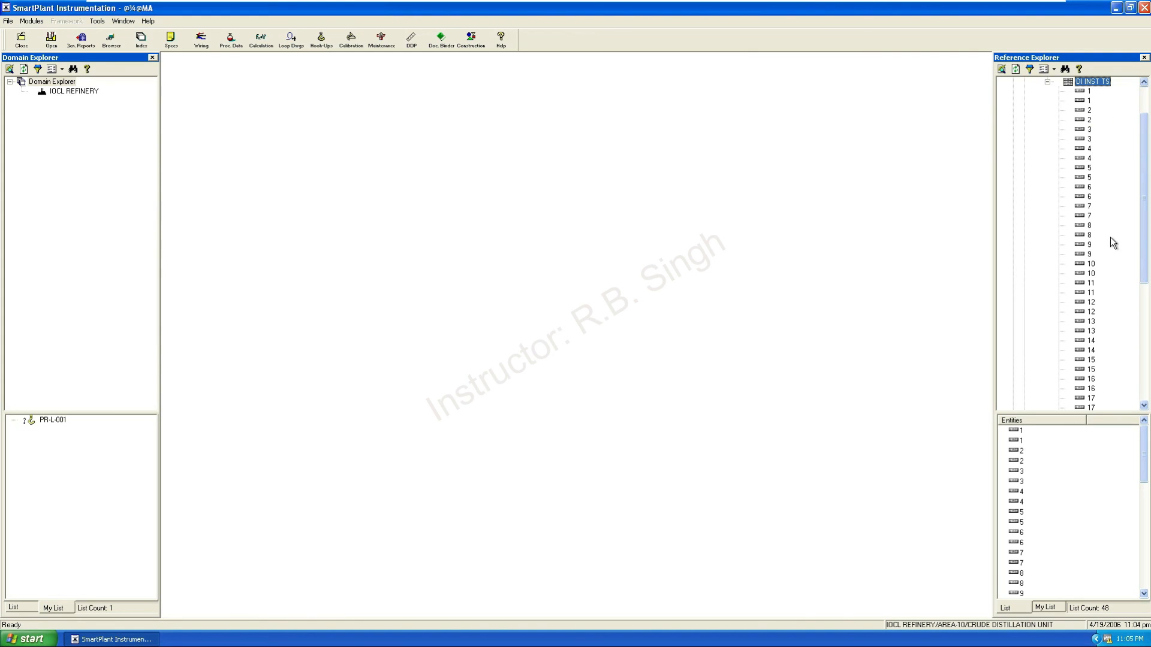
scroll(1082, 273, "down", 5)
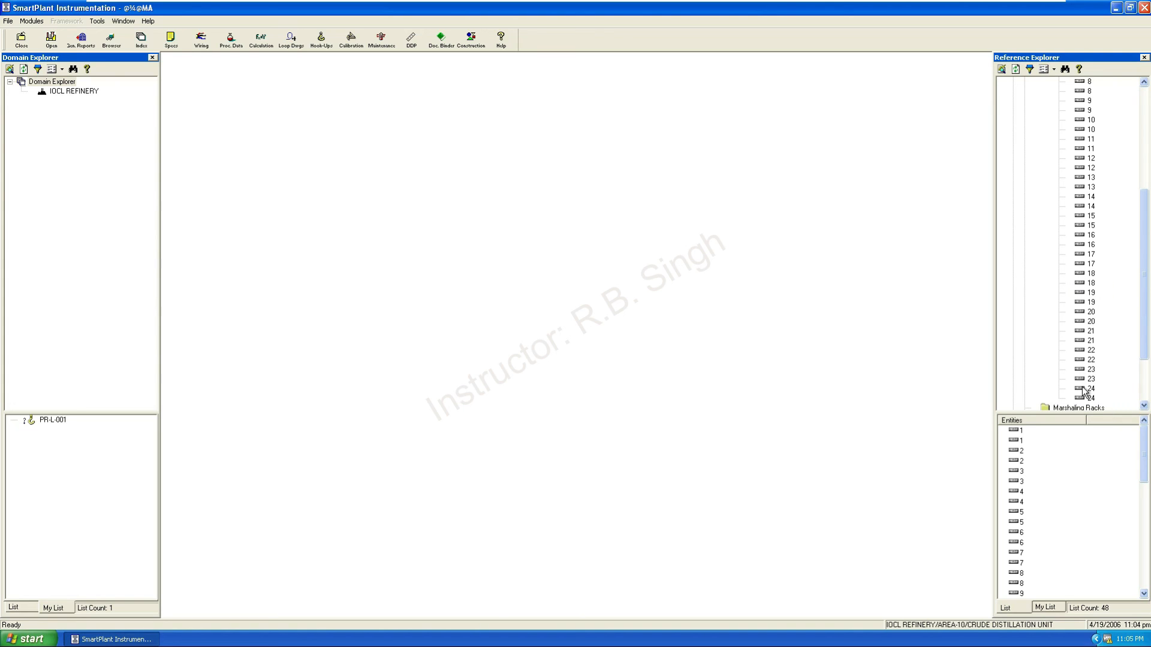
scroll(1083, 344, "up", 6)
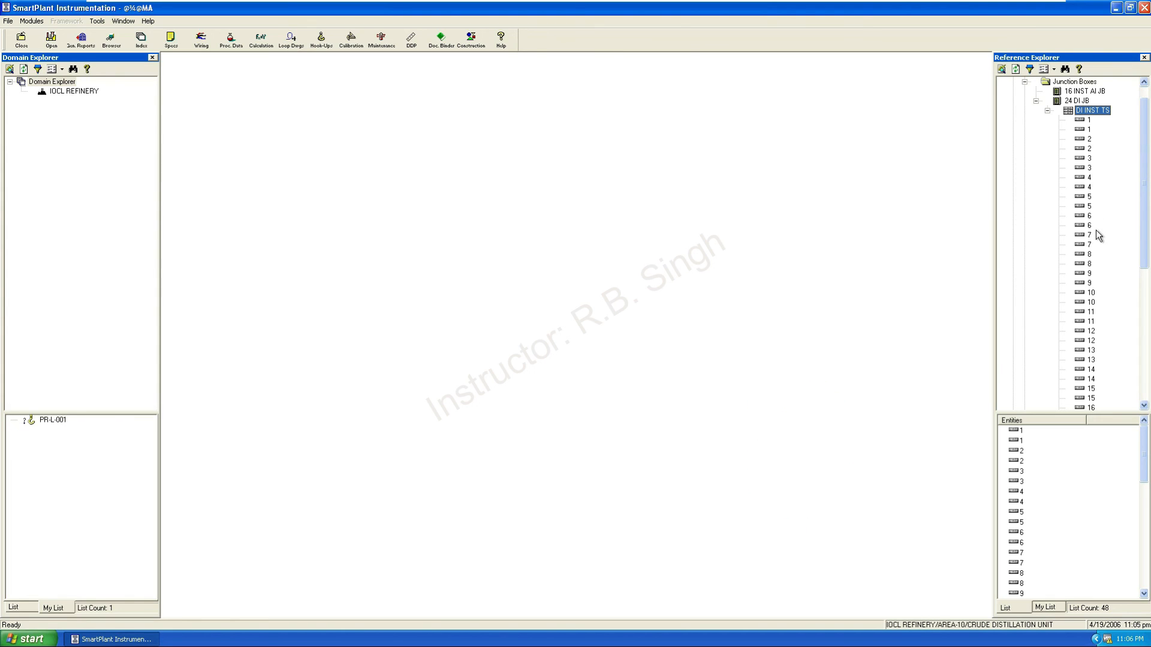
double_click(1047, 111)
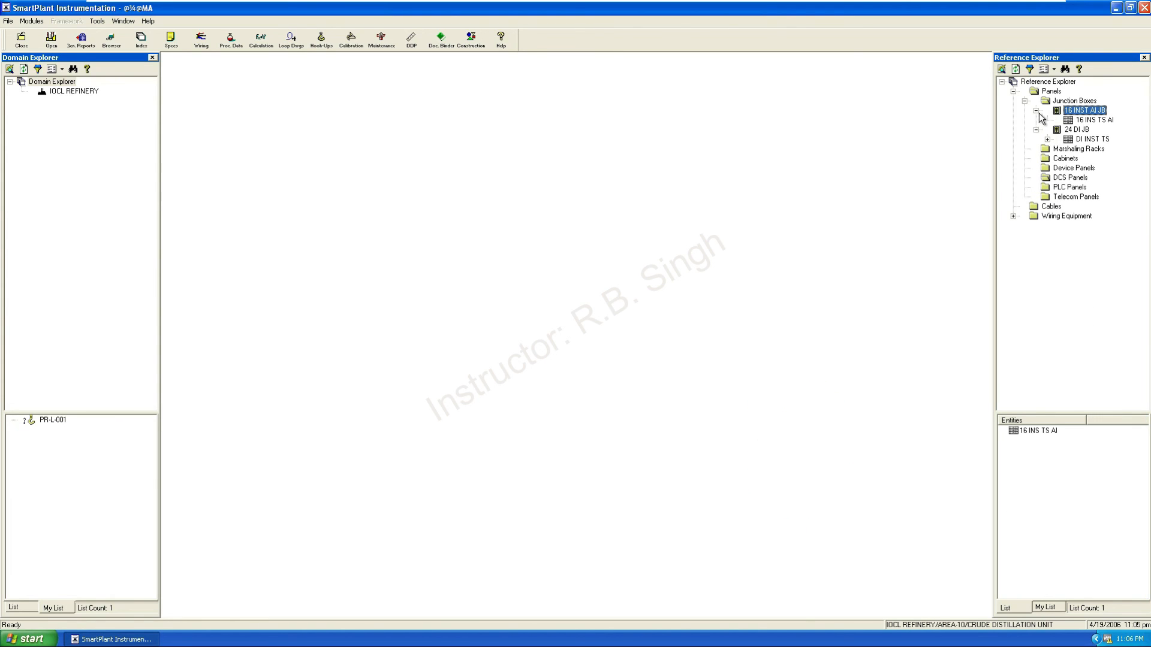
left_click(1035, 110)
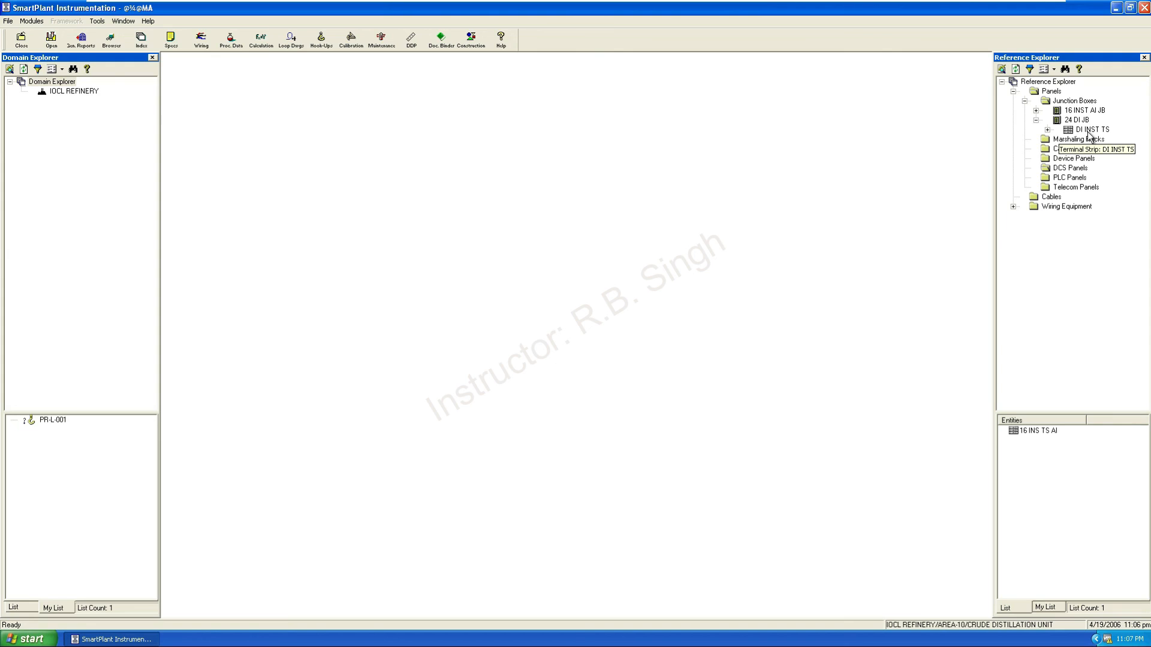
left_click(1036, 120)
- Examine strip 16 INS TS AI again, going through its +, - and SH terminals to the end of the list
left_click(1035, 110)
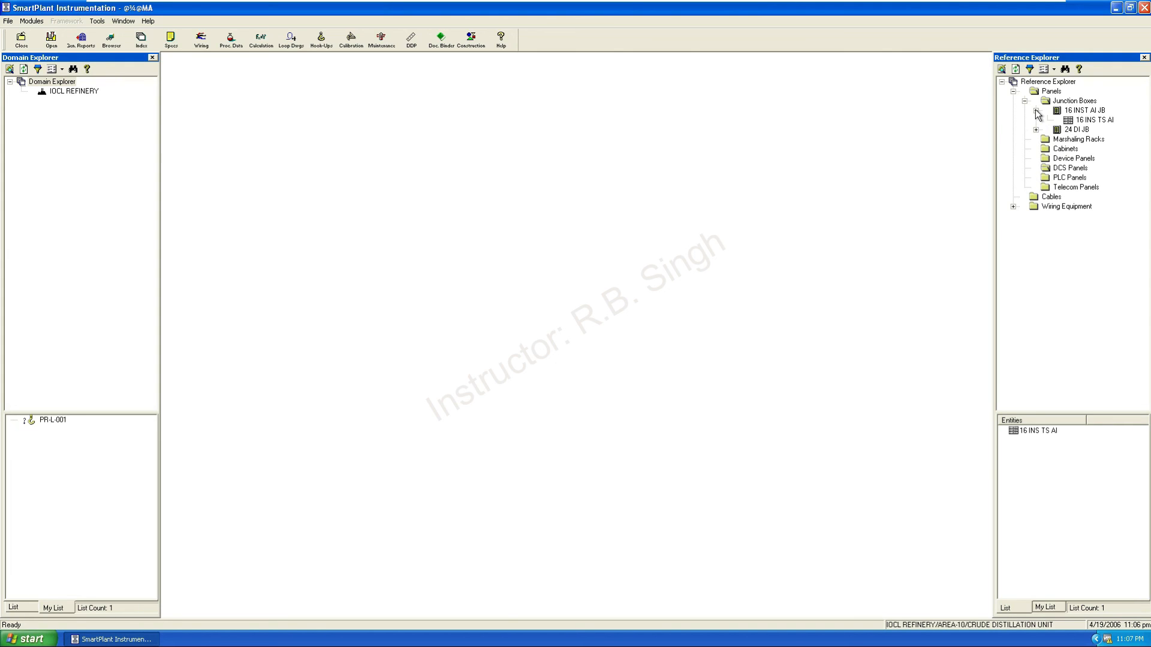
double_click(1079, 120)
left_click(1047, 82)
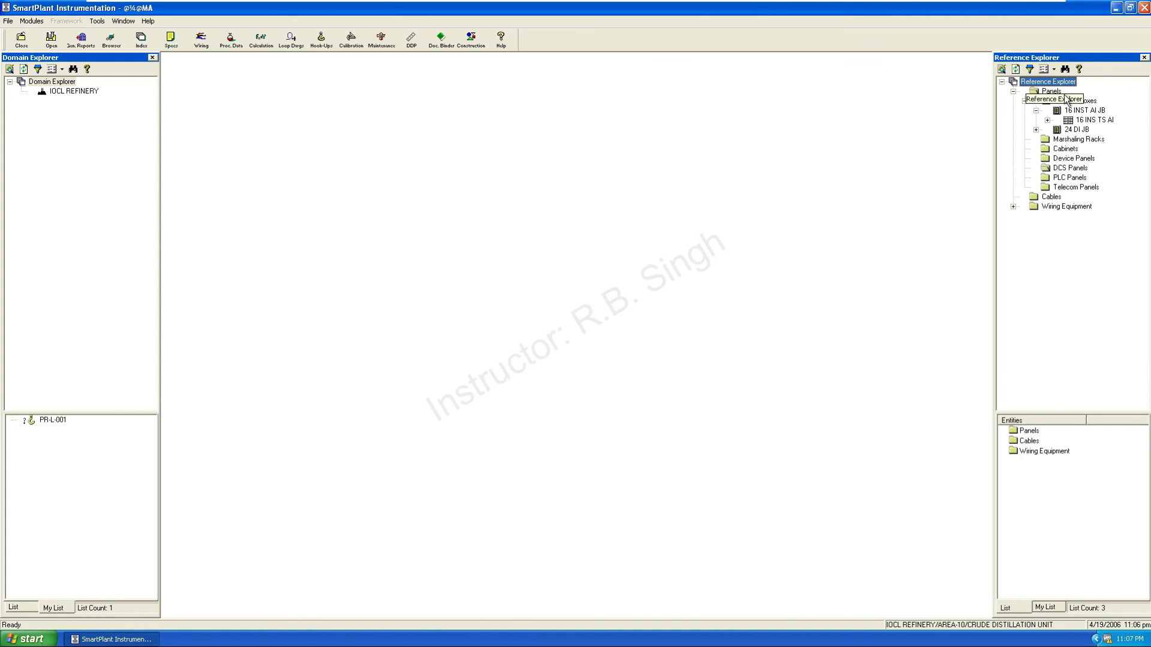
right_click(1088, 122)
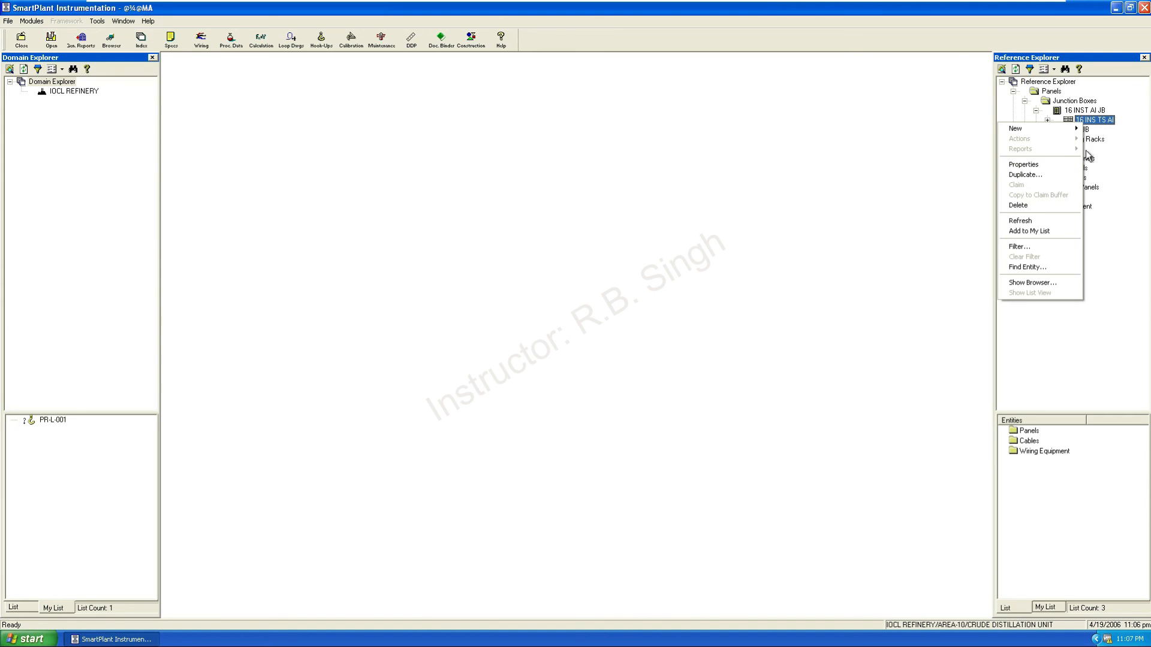
left_click(1135, 118)
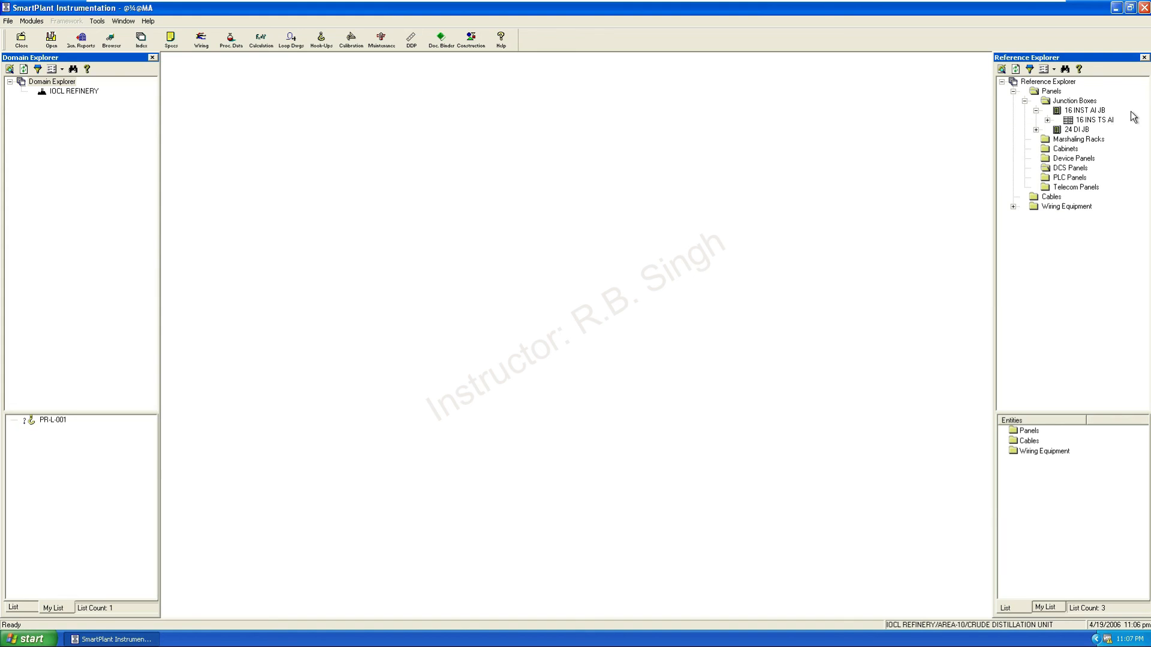
left_click(1047, 120)
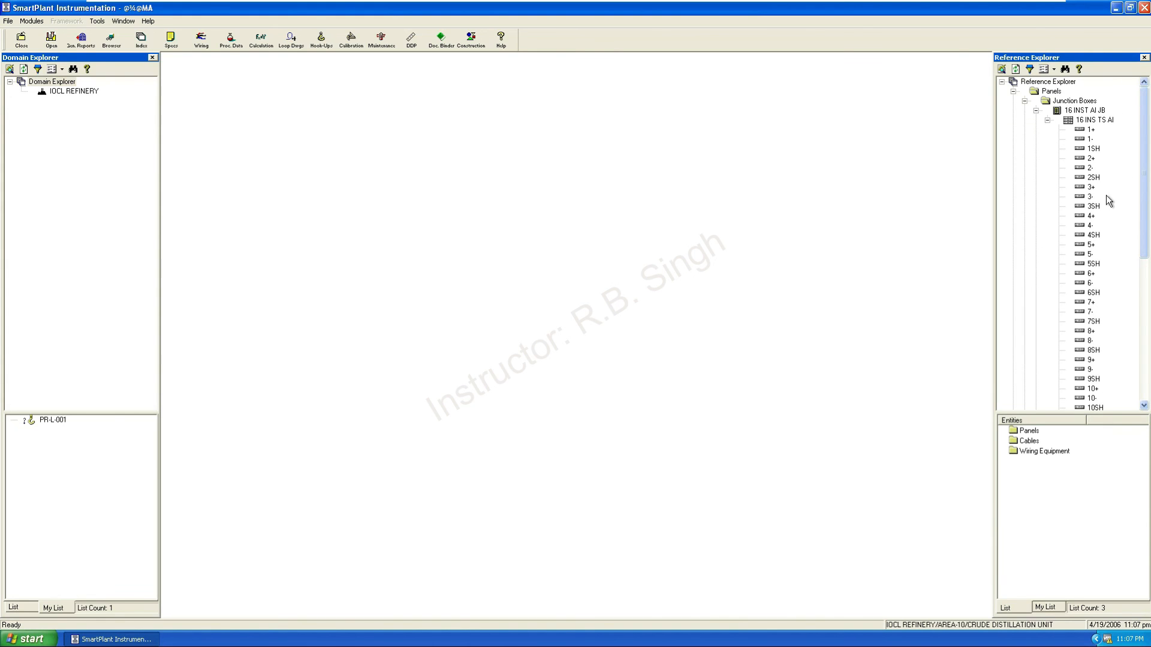
scroll(1104, 203, "down", 6)
scroll(1104, 204, "down", 3)
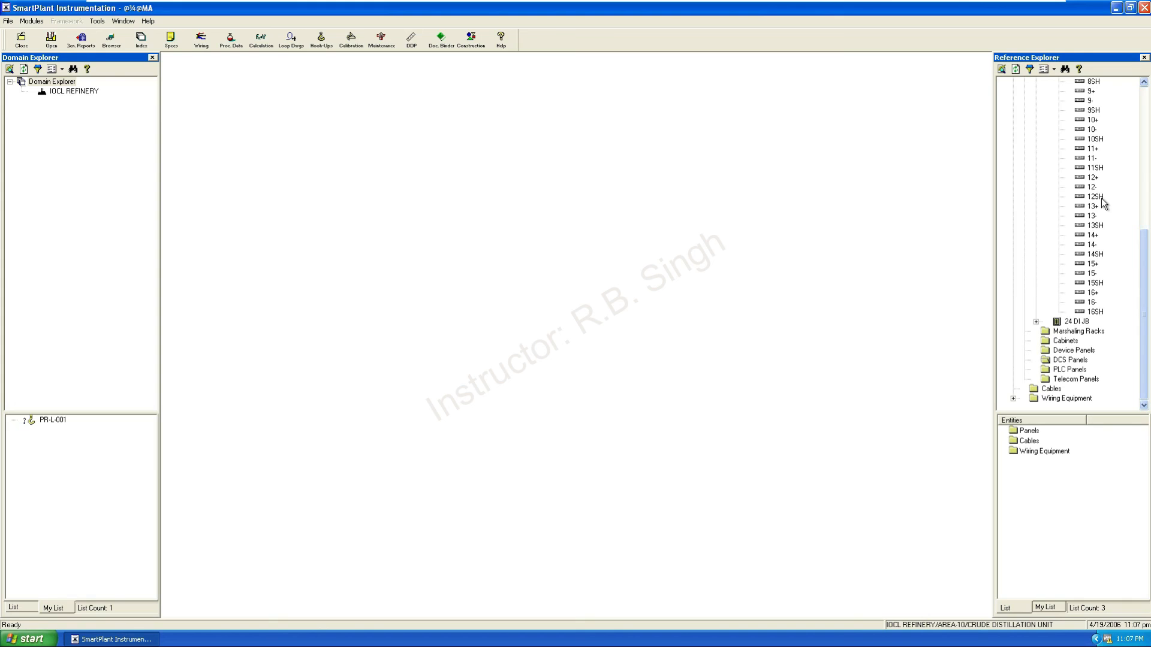
- Duplicate terminal 16SH of strip 16 INS TS AI as a new terminal named OAS with sequence 49
left_click(1094, 311)
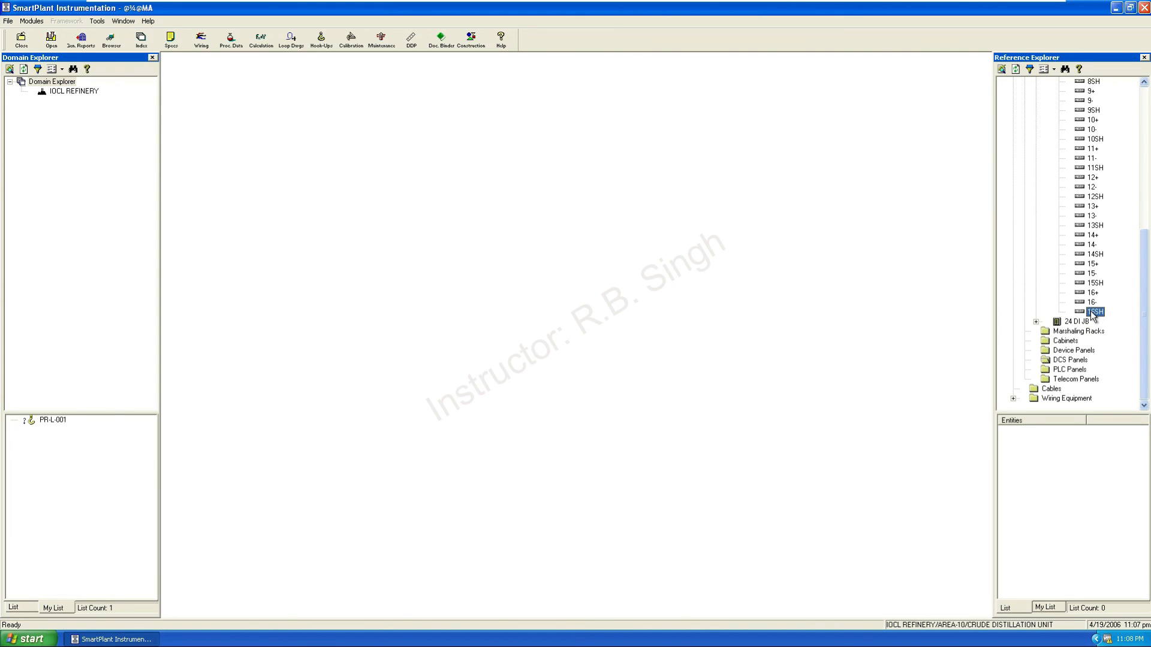
right_click(1091, 311)
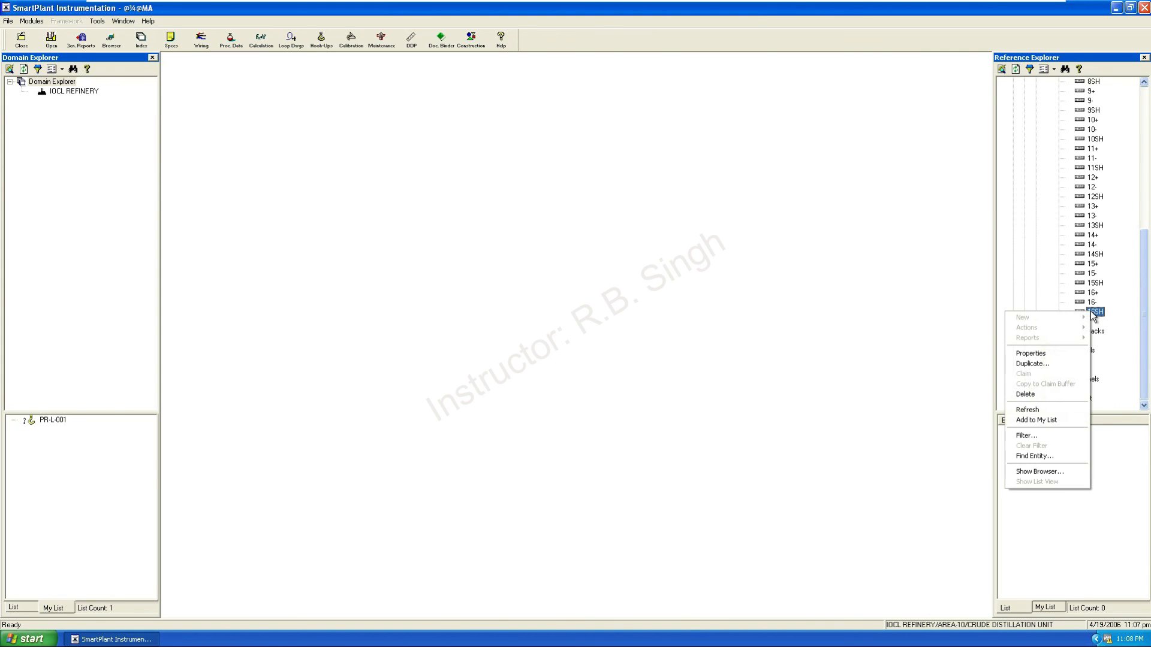
left_click(1032, 363)
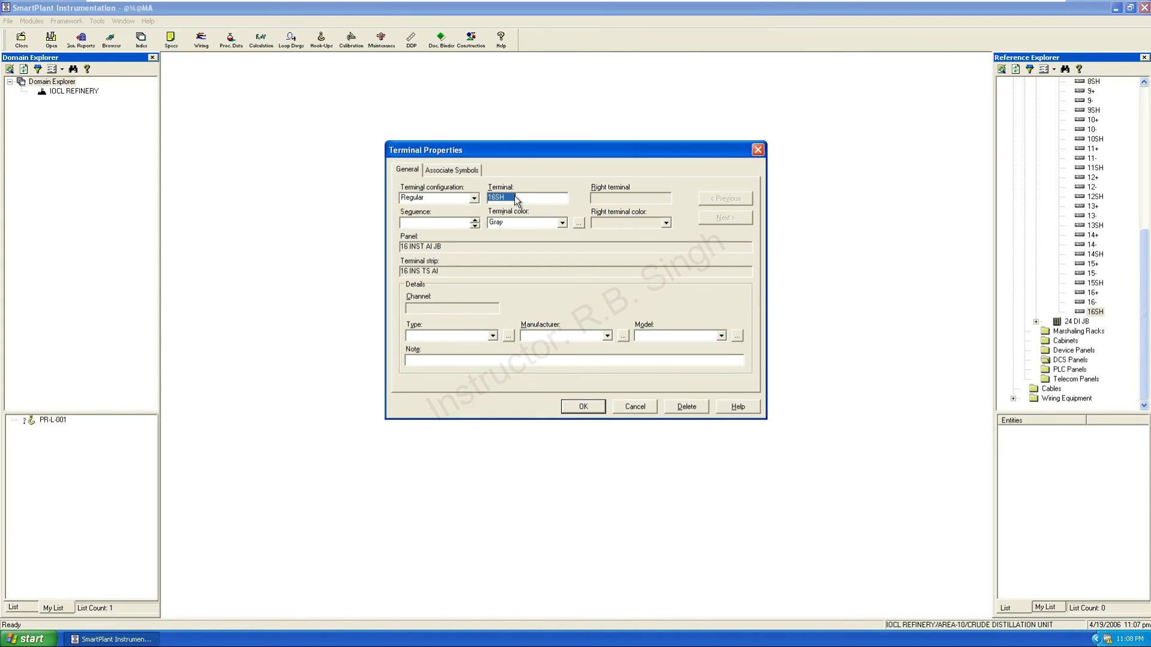
type("0AS")
type("49")
left_click(583, 406)
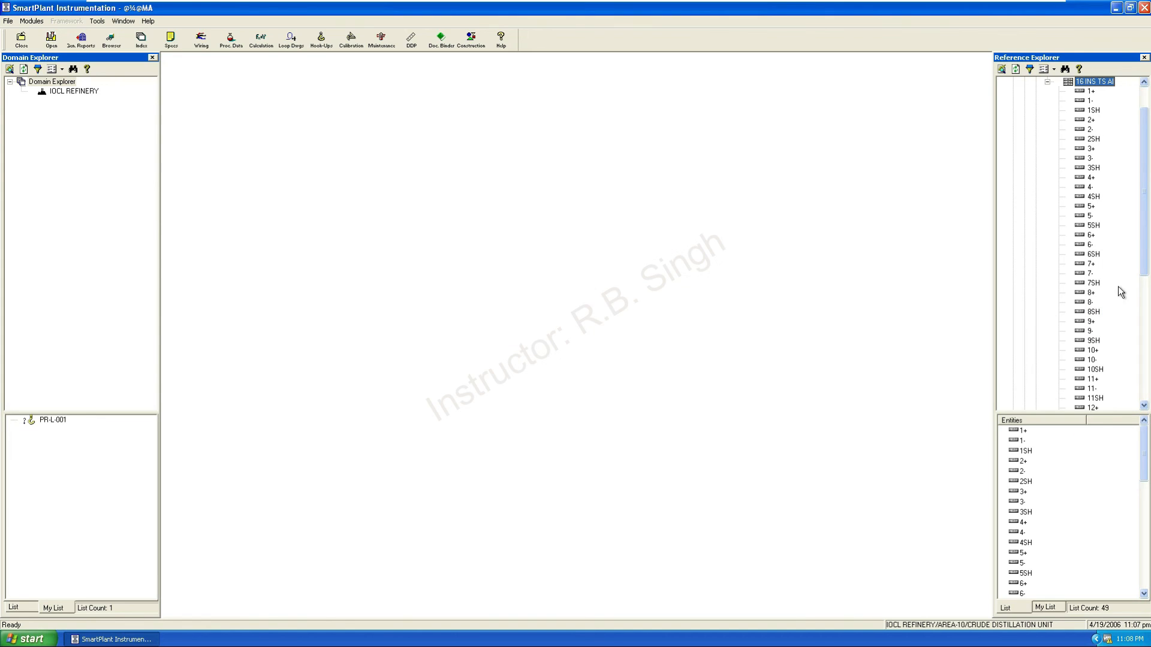
- Check terminal OAS at the end of strip 16 INS TS AI and collapse the strip and the Junction Boxes folder
left_click_drag(1146, 183, 1148, 283)
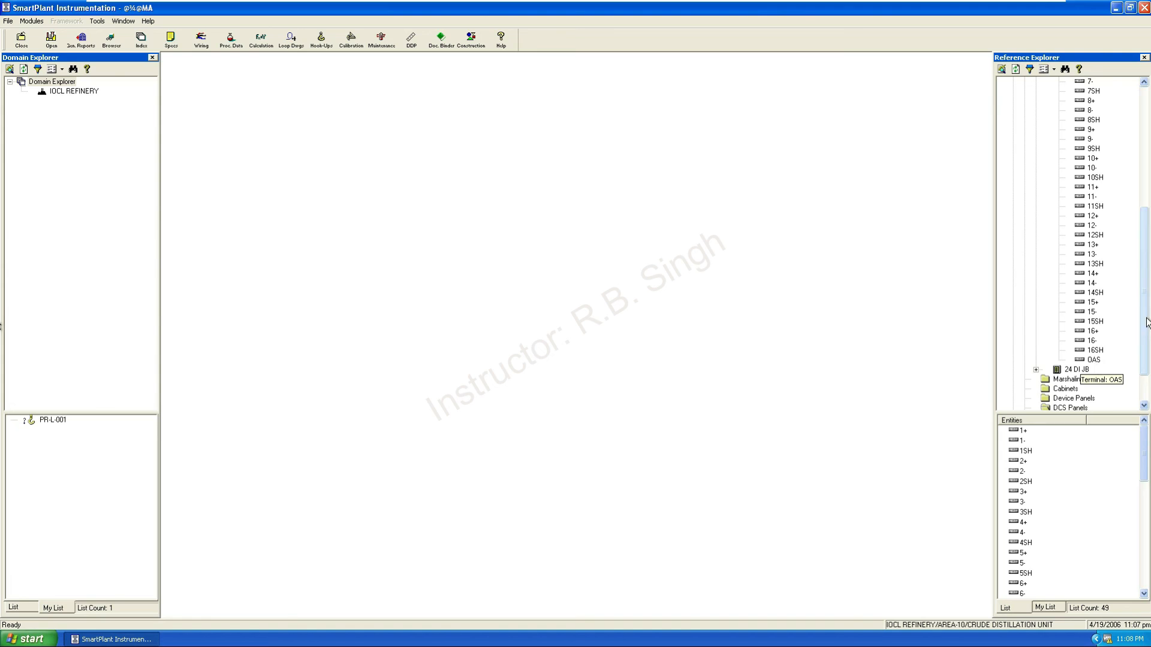
left_click_drag(1144, 296, 1143, 215)
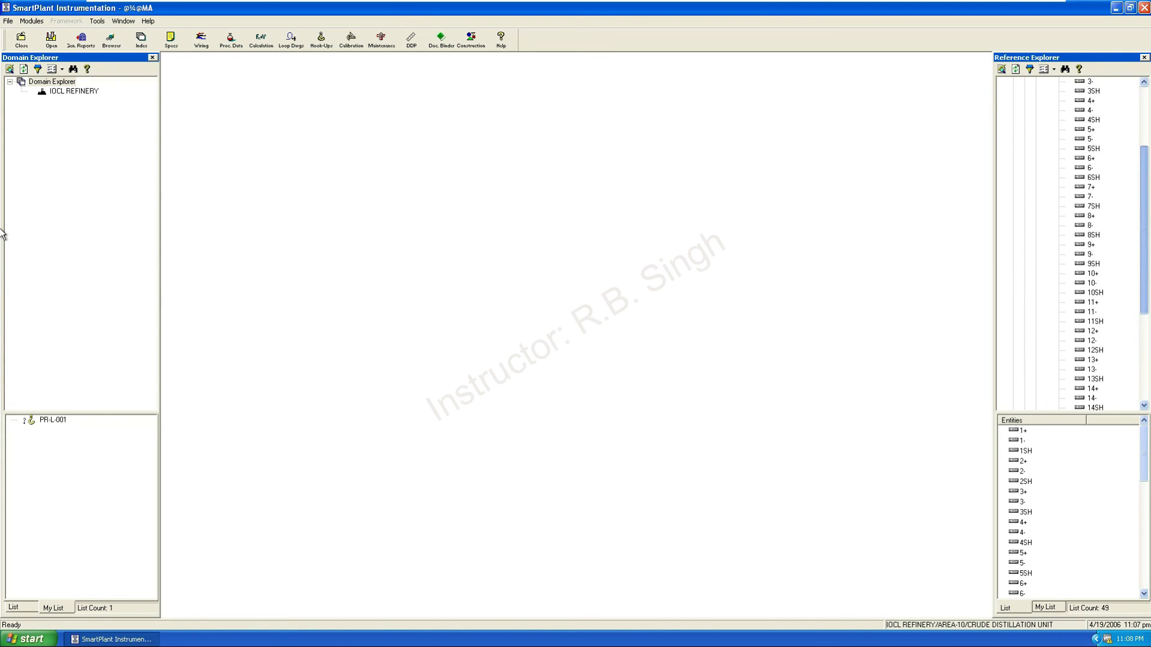
scroll(1109, 178, "up", 2)
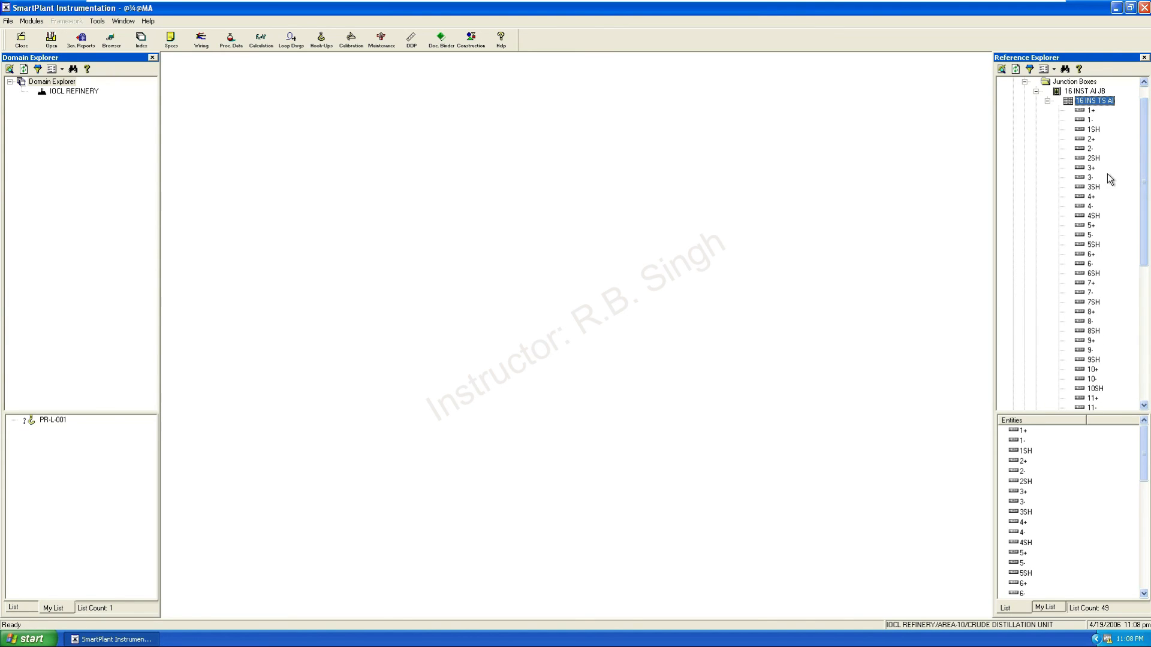
left_click(1047, 101)
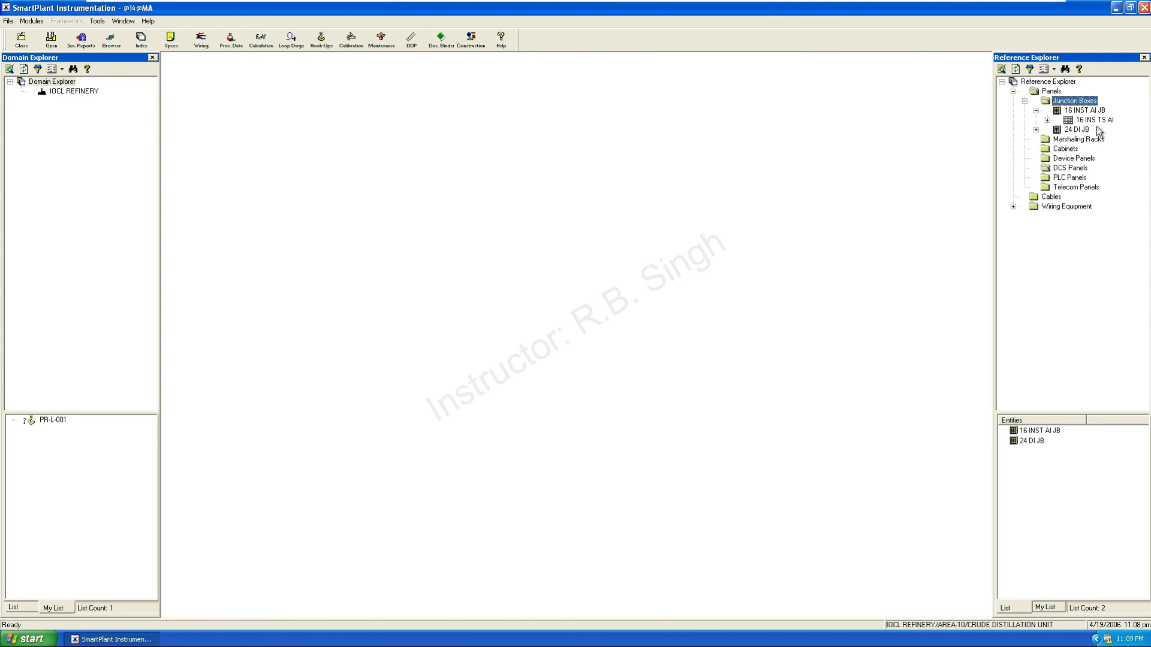
left_click(1025, 101)
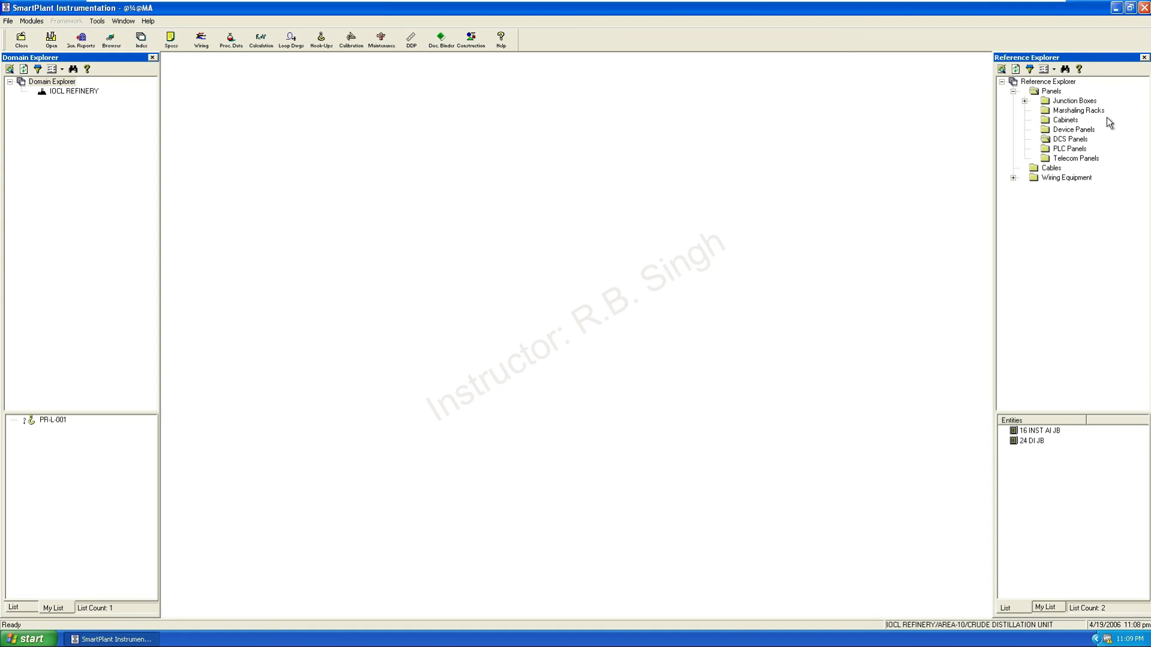
left_click(1074, 130)
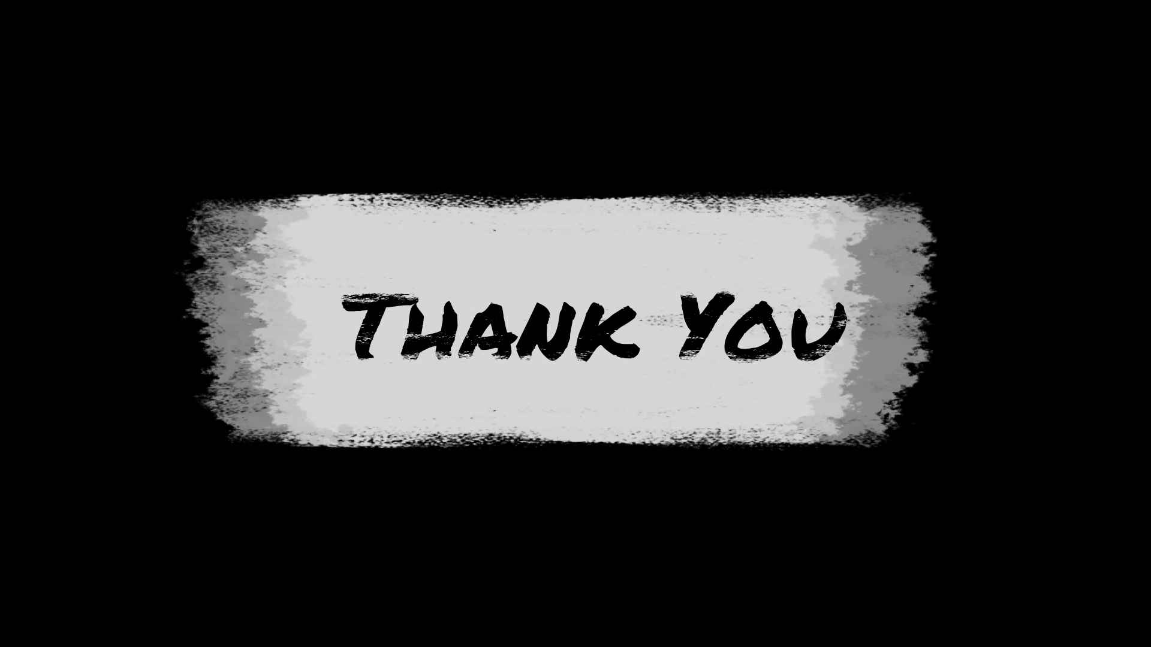